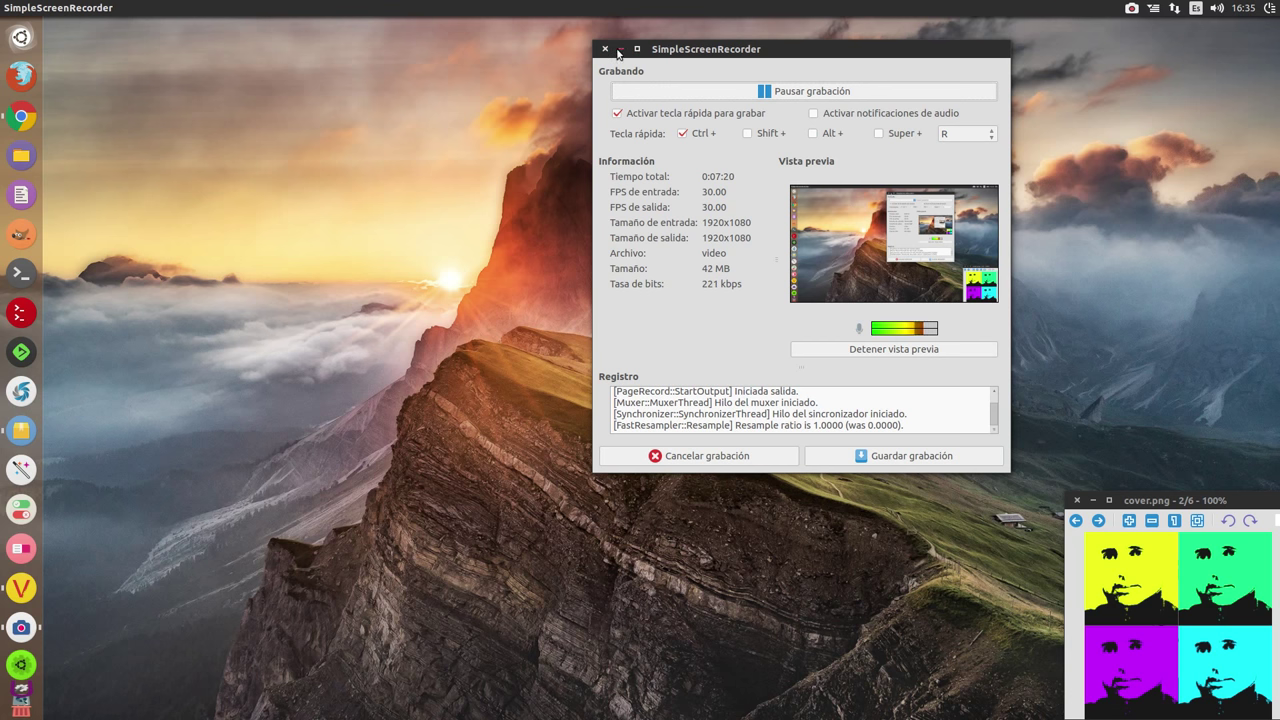
- Minimize the SimpleScreenRecorder window and display the desktop's keyboard shortcuts overlay, then dismiss it
{"action": "left_click", "coordinate": [621, 49]}
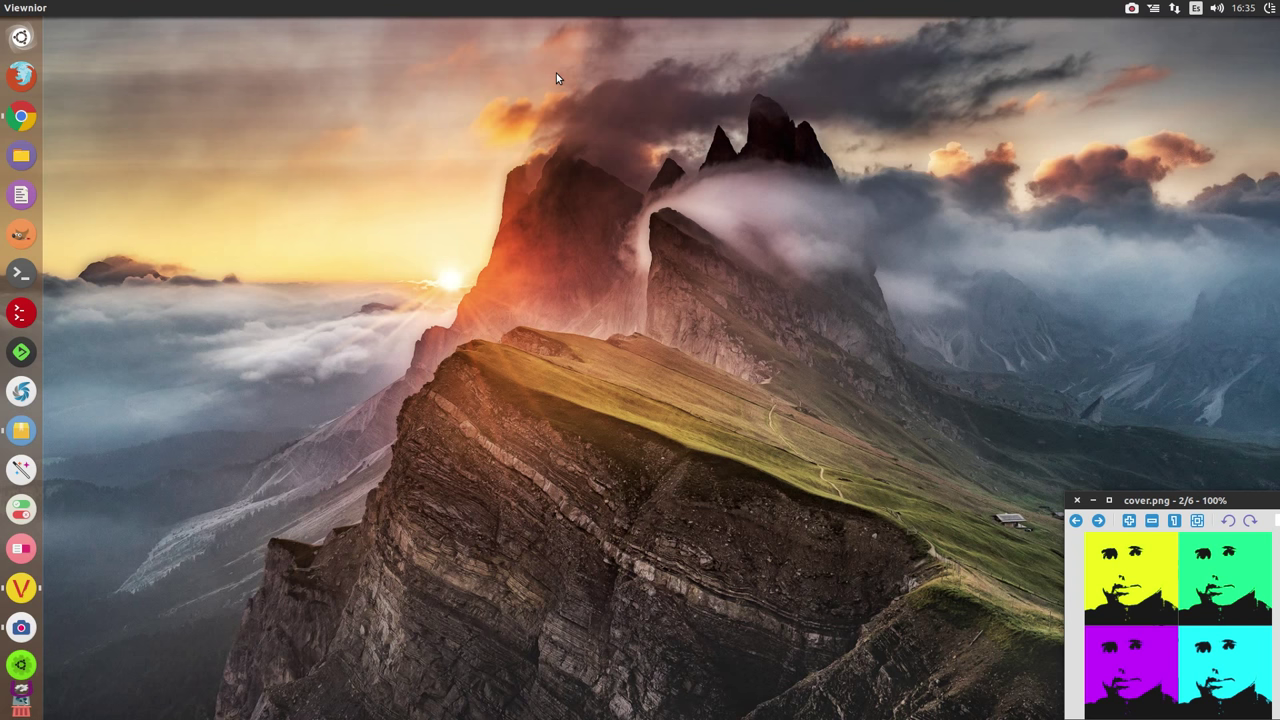
{"action": "key", "text": "super"}
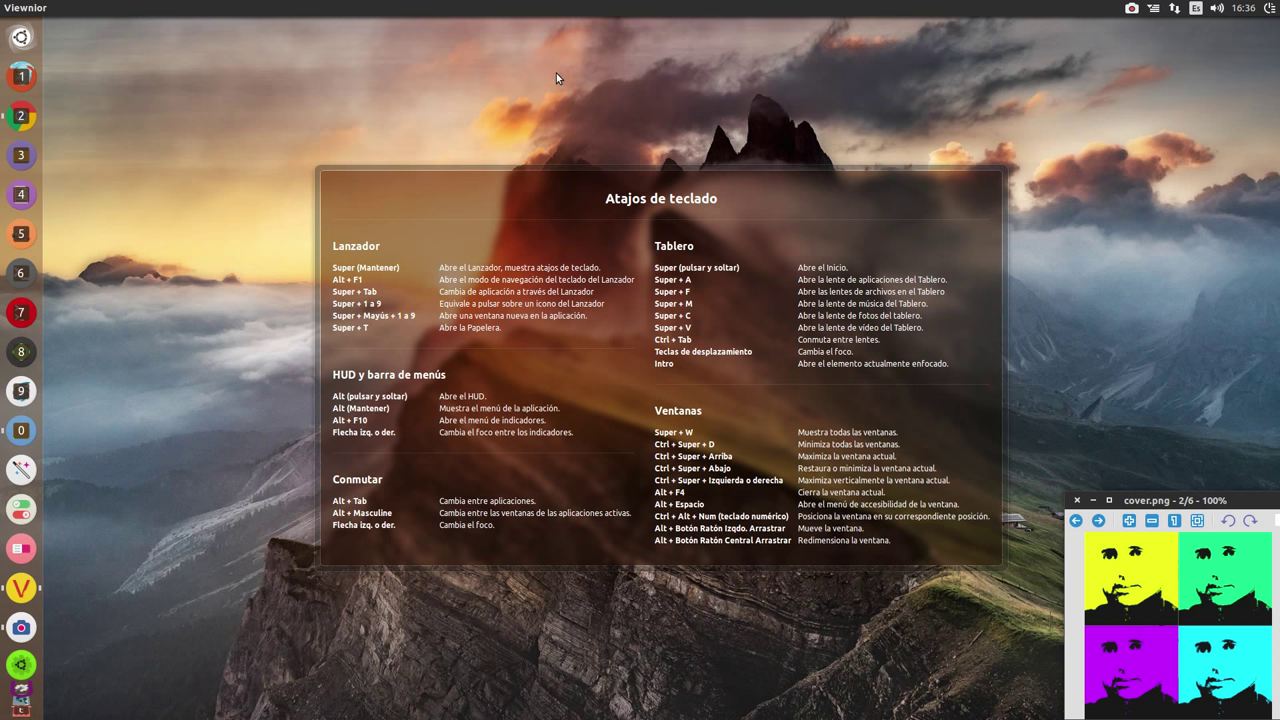
{"action": "key", "text": "super"}
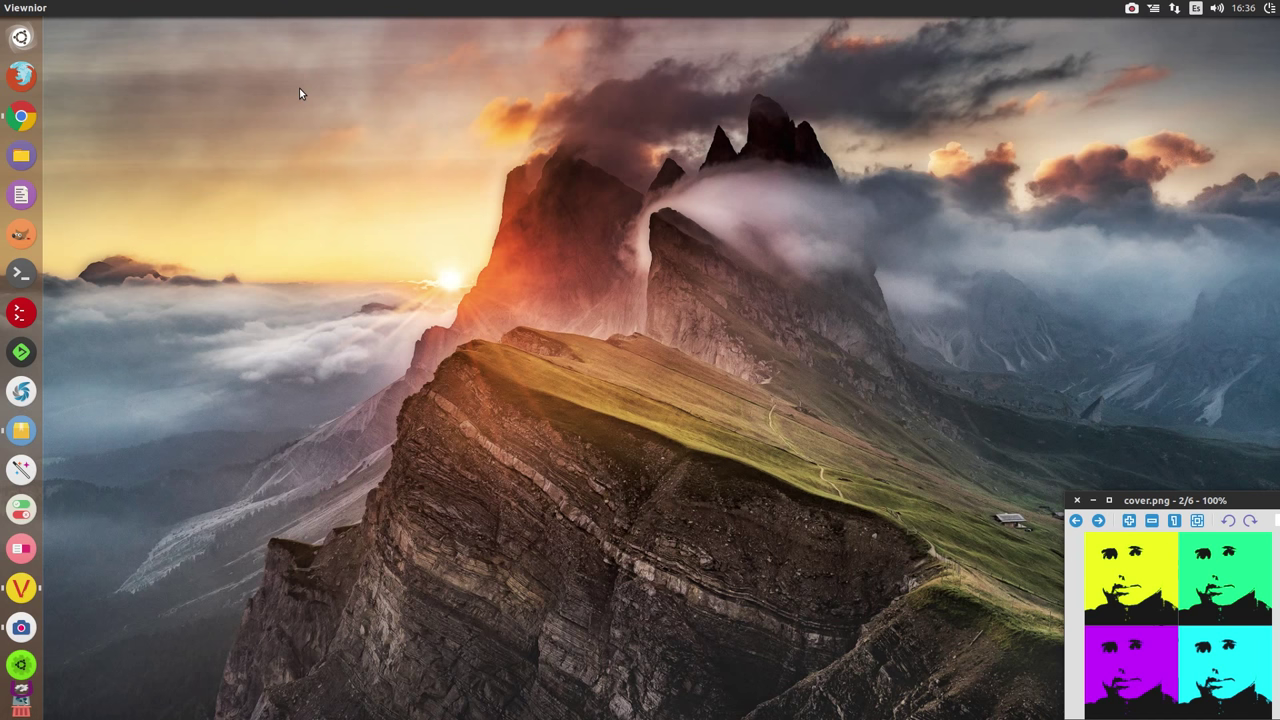
- Switch to Google Chrome and demonstrate restoring it from the launcher and minimizing it with its window control, repeating several times
{"action": "left_click", "coordinate": [21, 118]}
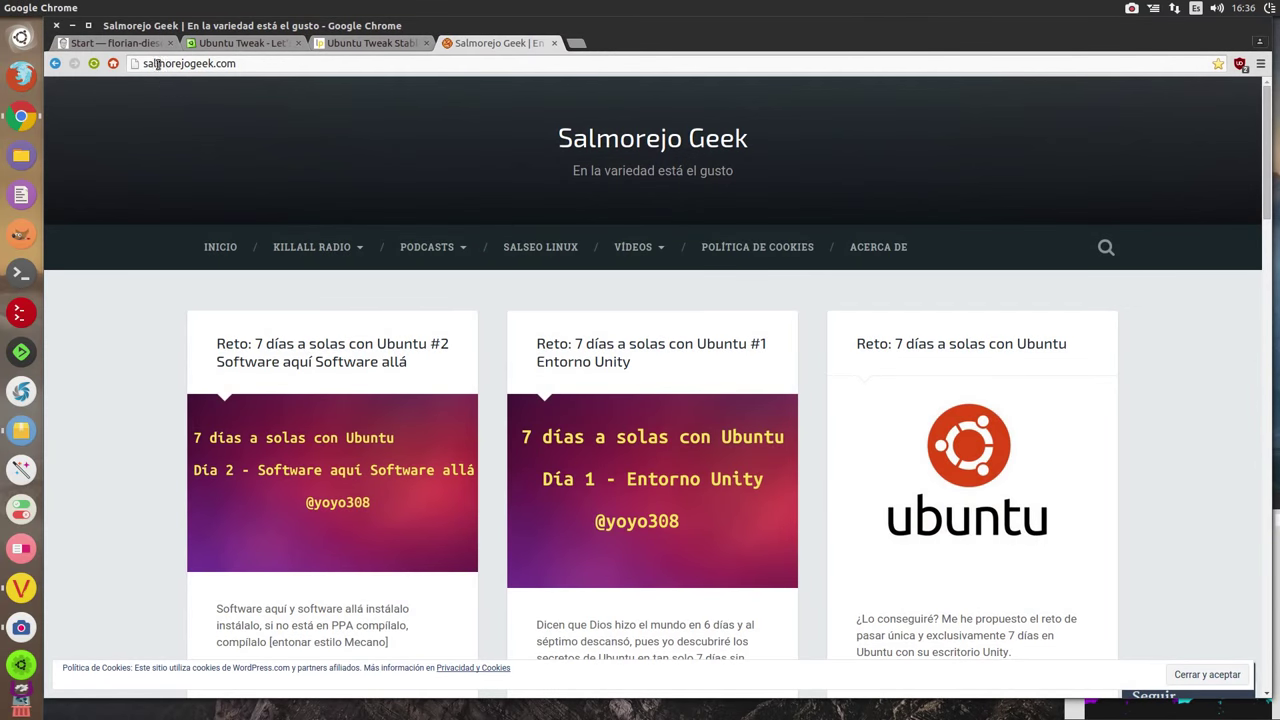
{"action": "left_click", "coordinate": [72, 26]}
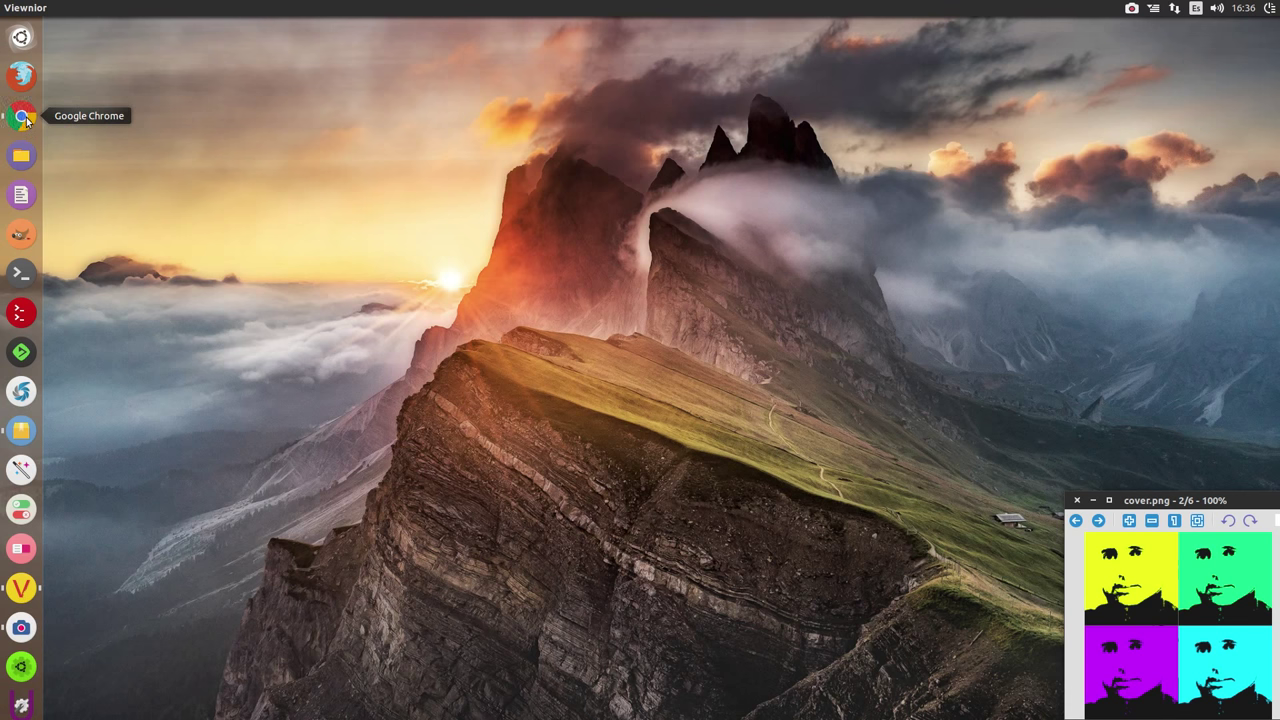
{"action": "left_click", "coordinate": [24, 119]}
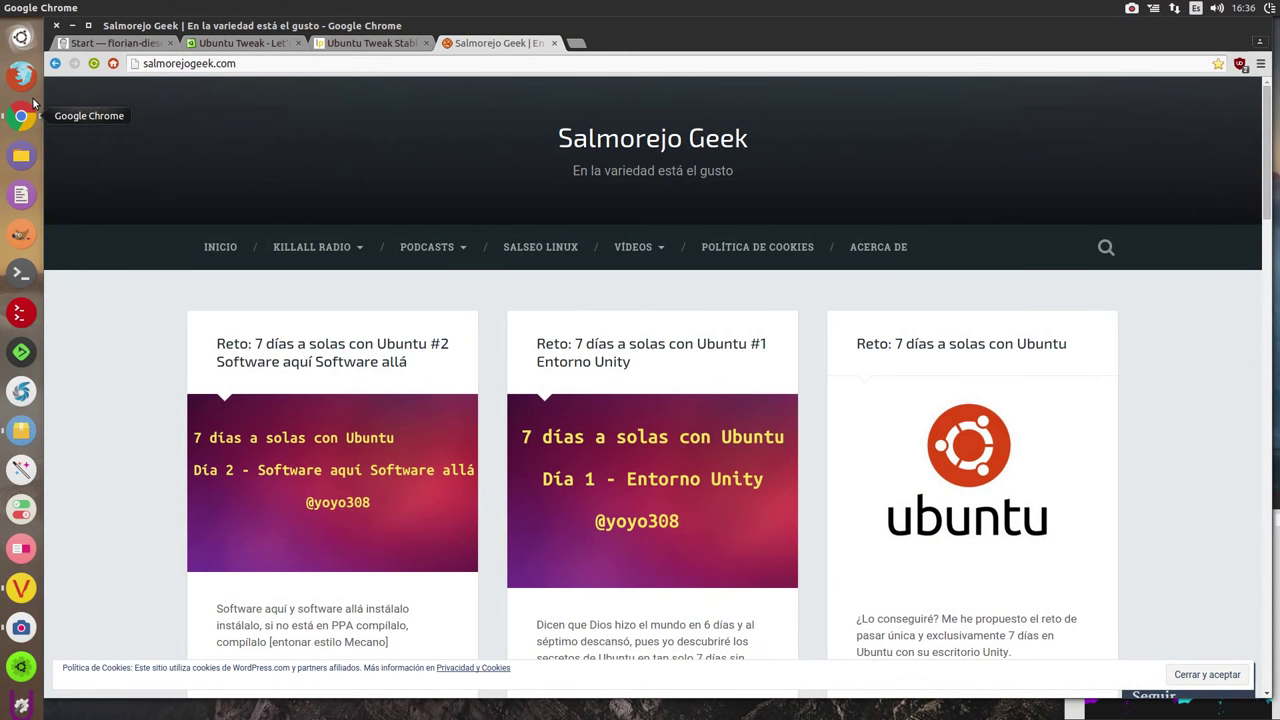
{"action": "left_click", "coordinate": [74, 26]}
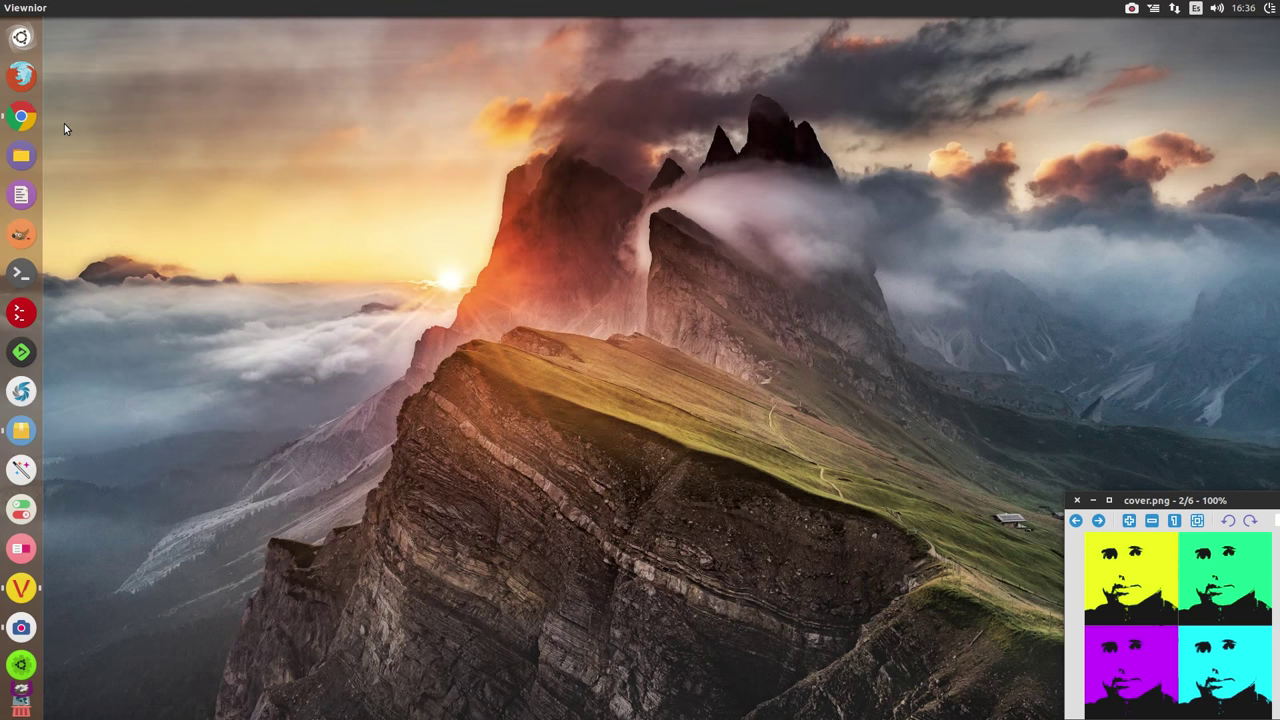
{"action": "left_click", "coordinate": [20, 117]}
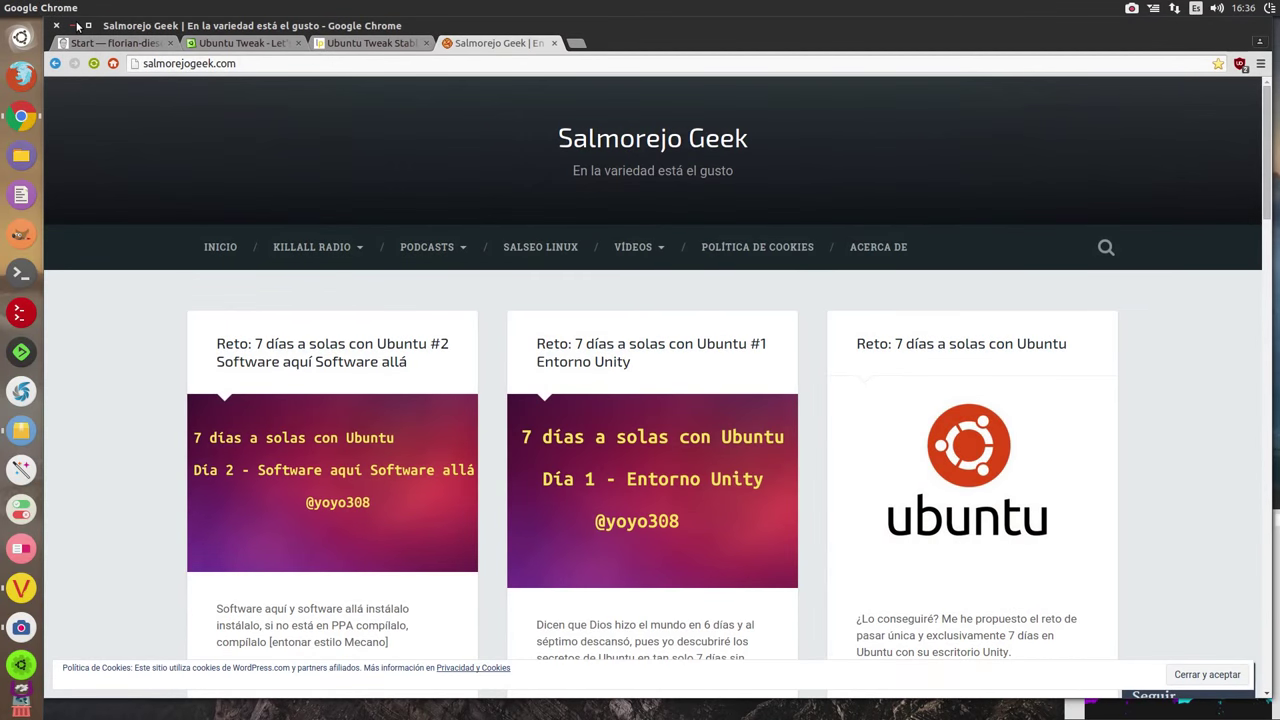
{"action": "left_click", "coordinate": [75, 26]}
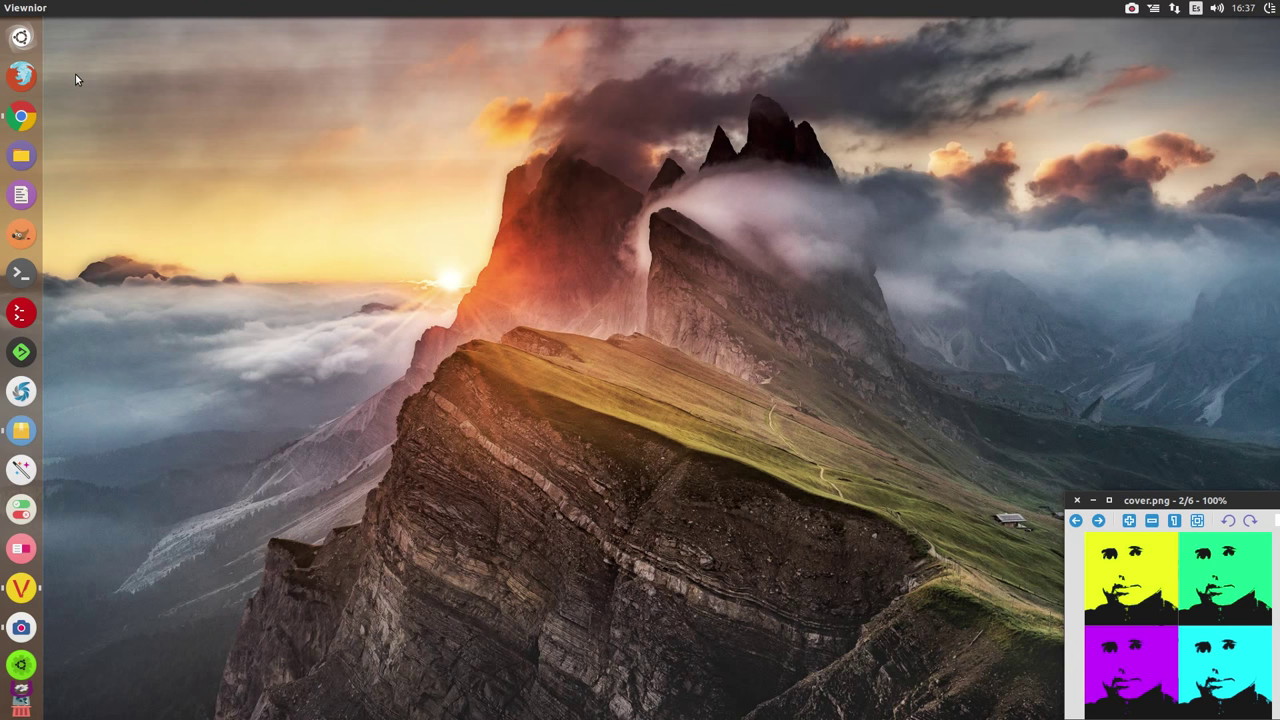
{"action": "left_click", "coordinate": [24, 118]}
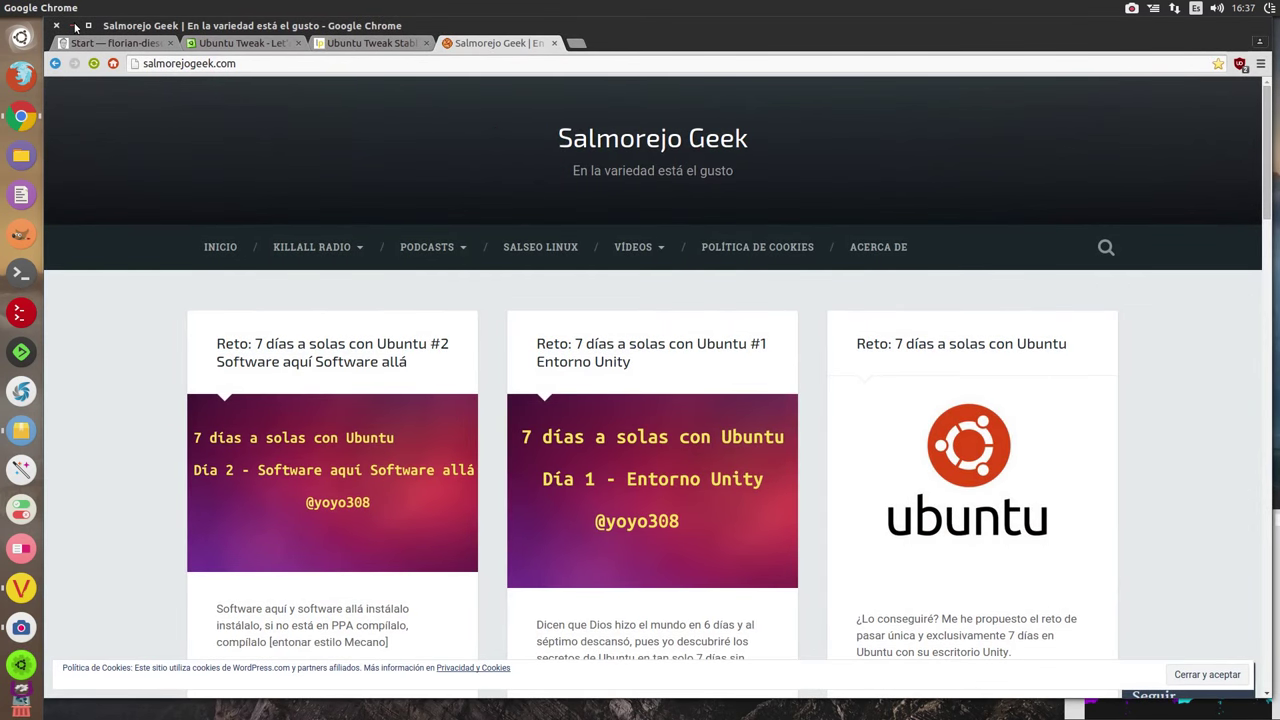
{"action": "left_click", "coordinate": [71, 25]}
{"action": "left_click", "coordinate": [24, 118]}
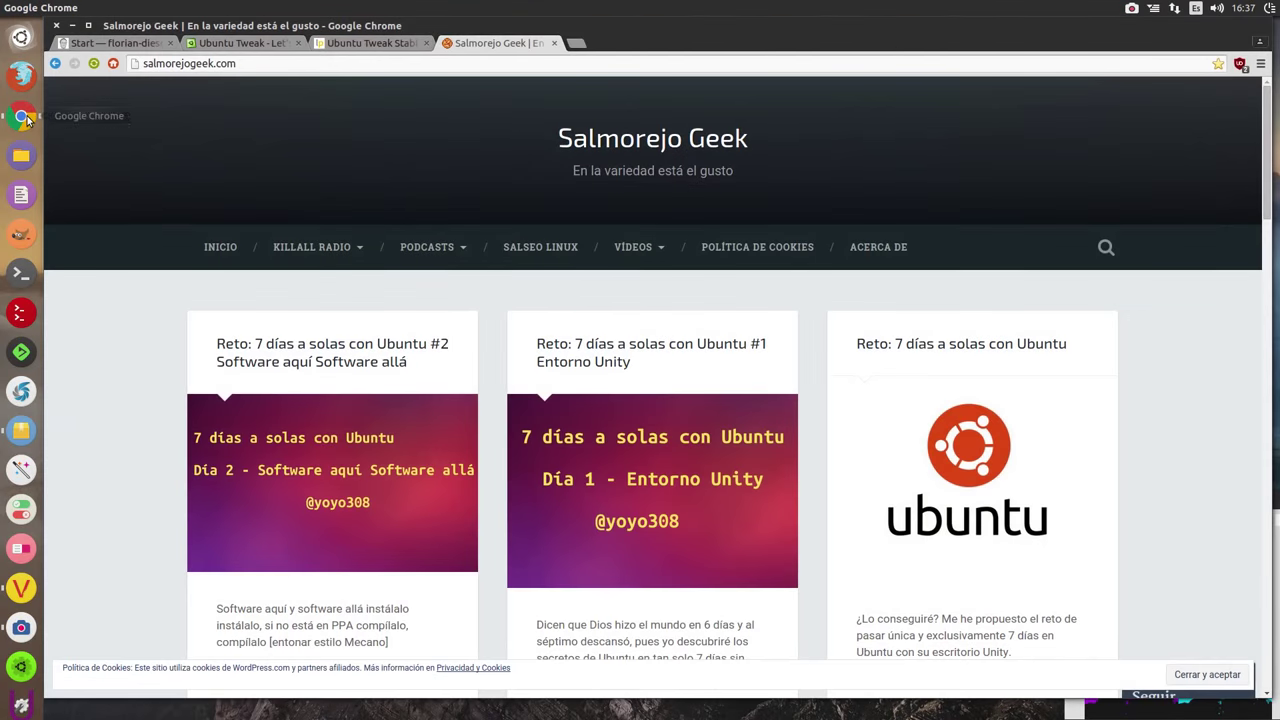
{"action": "left_click", "coordinate": [76, 27]}
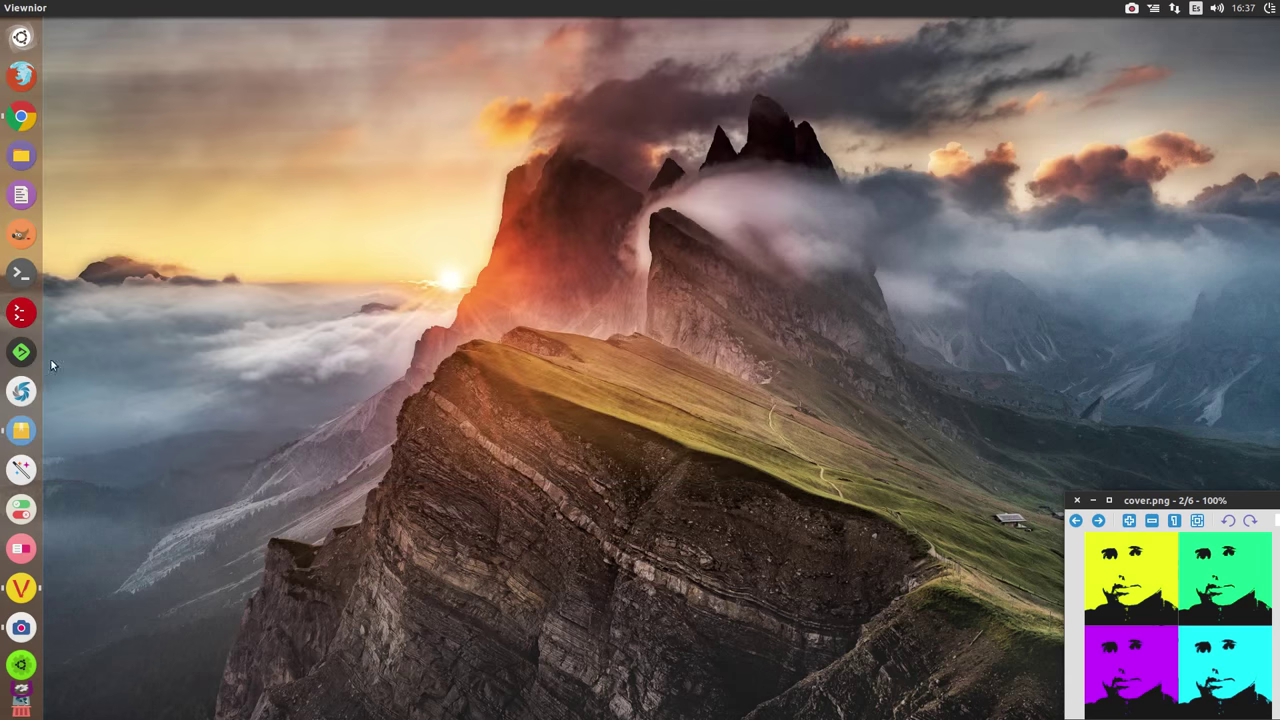
- Switch to the Synaptic package manager, check the properties of the compizconfig-settings-manager package, and close Synaptic
{"action": "left_click", "coordinate": [21, 688]}
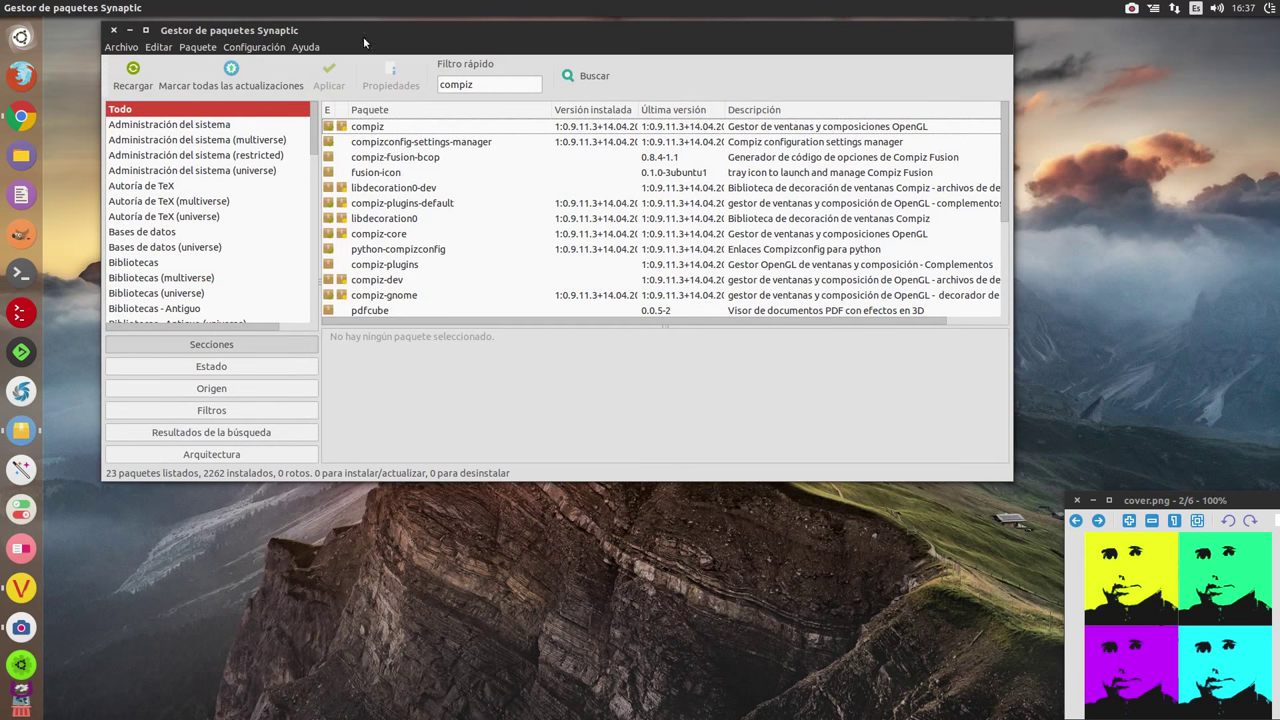
{"action": "left_click_drag", "start_coordinate": [361, 31], "coordinate": [486, 126]}
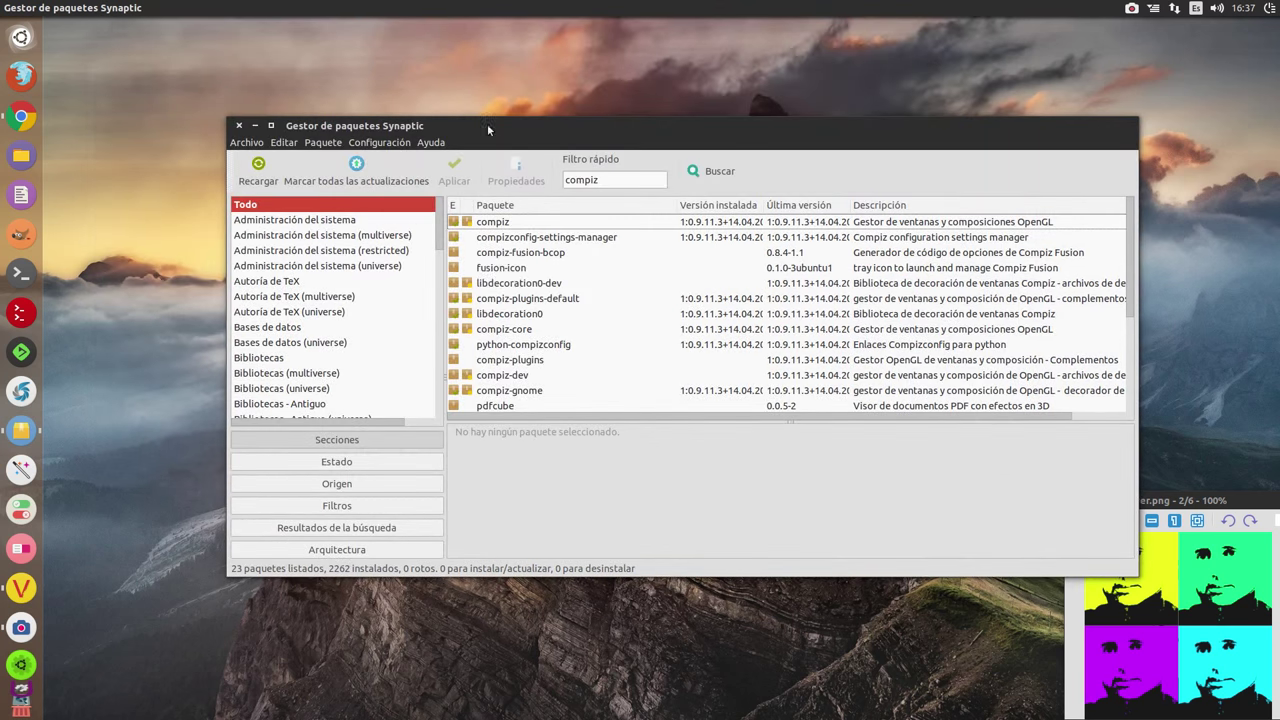
{"action": "left_click", "coordinate": [529, 241]}
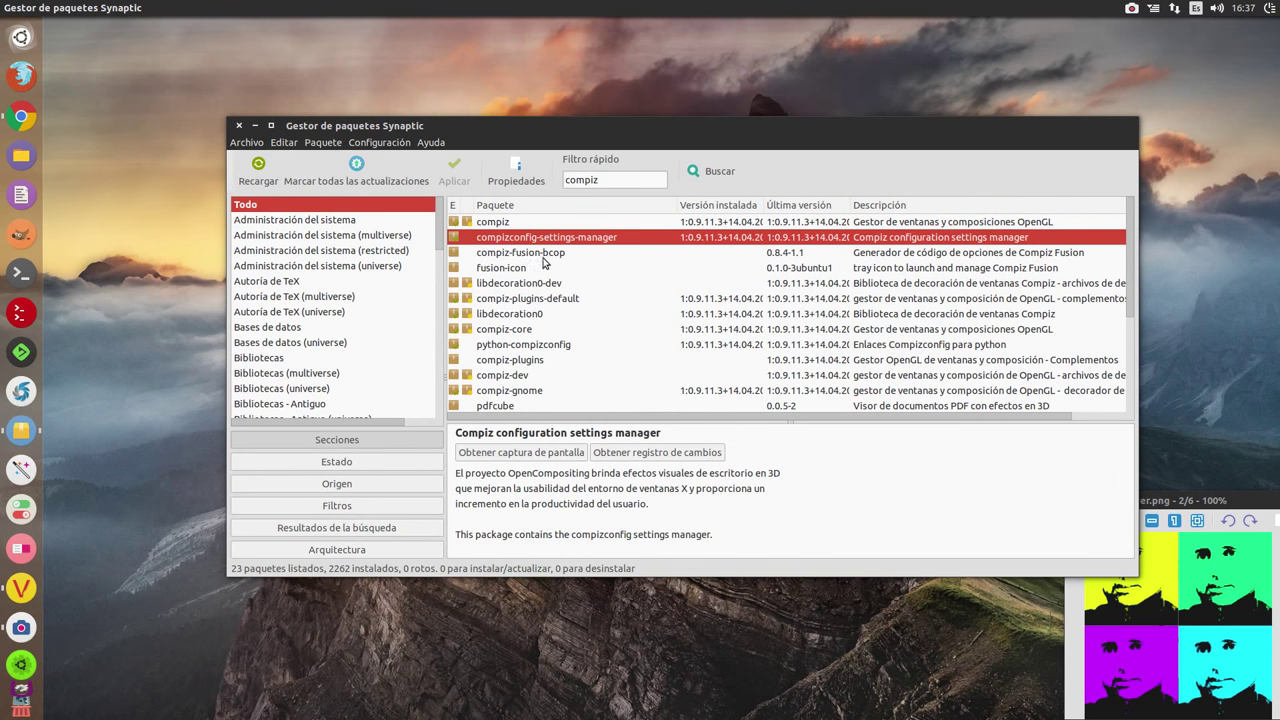
{"action": "left_click", "coordinate": [510, 170]}
{"action": "left_click_drag", "start_coordinate": [643, 204], "coordinate": [284, 56]}
{"action": "left_click_drag", "start_coordinate": [415, 108], "coordinate": [229, 113]}
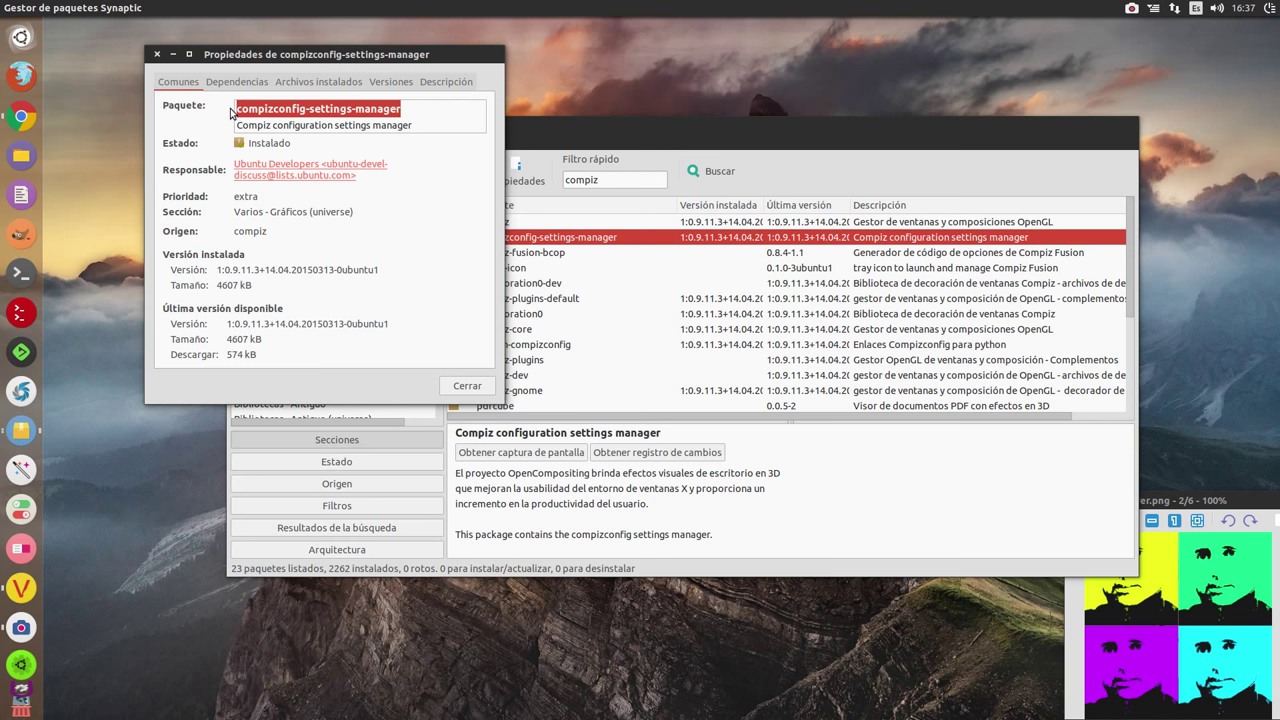
{"action": "left_click", "coordinate": [458, 384]}
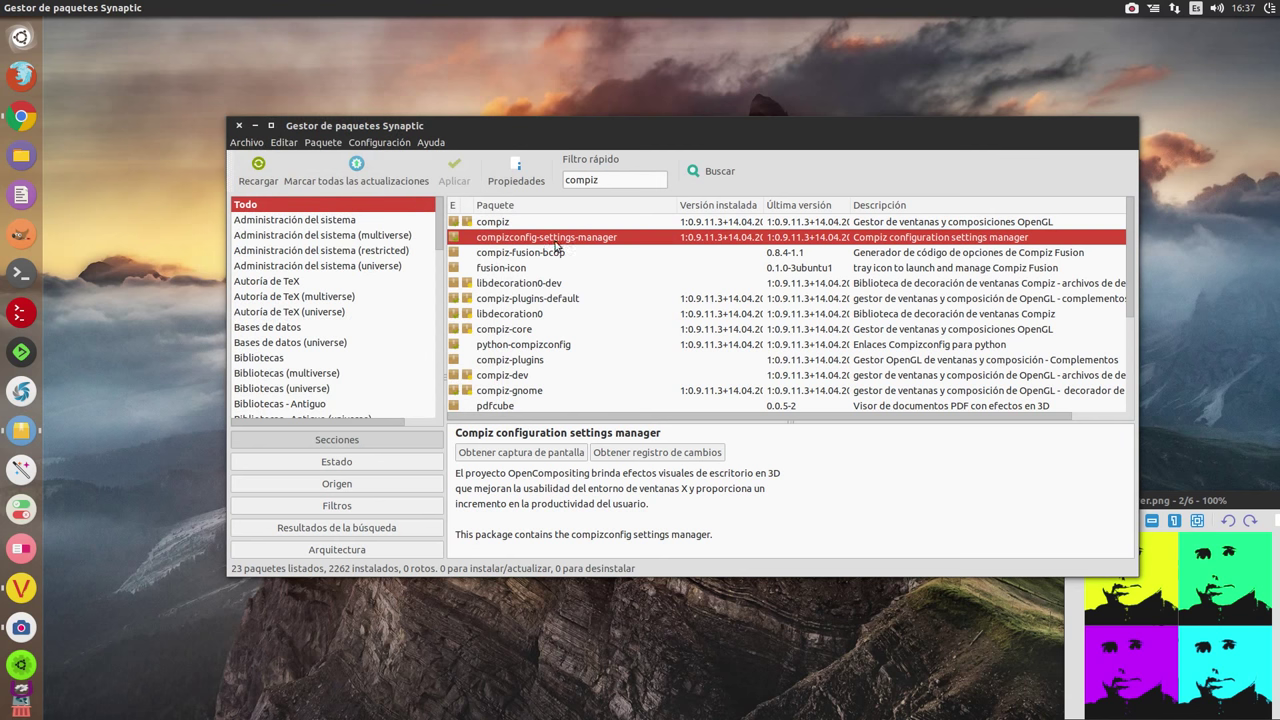
{"action": "left_click", "coordinate": [238, 127]}
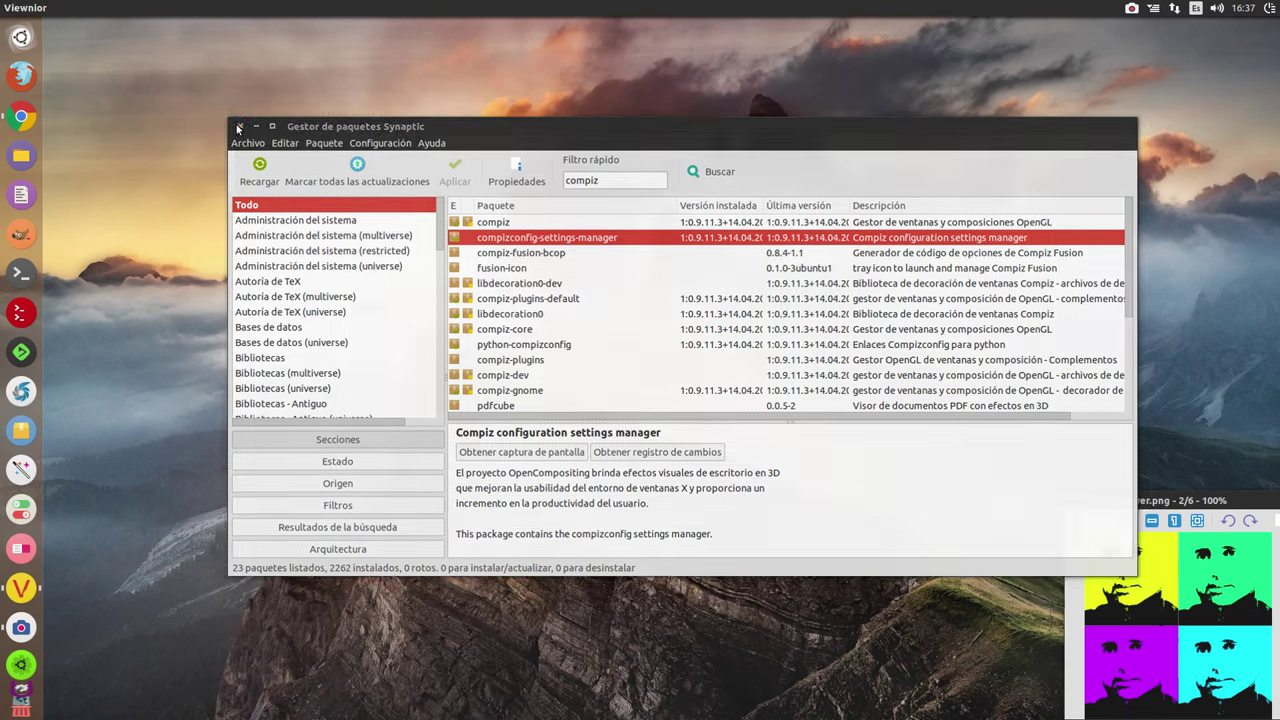
- Search the Dash for "csm", launch CompizConfig Settings Manager and accept its caution notice
{"action": "left_click", "coordinate": [20, 40]}
{"action": "type", "text": "s"}
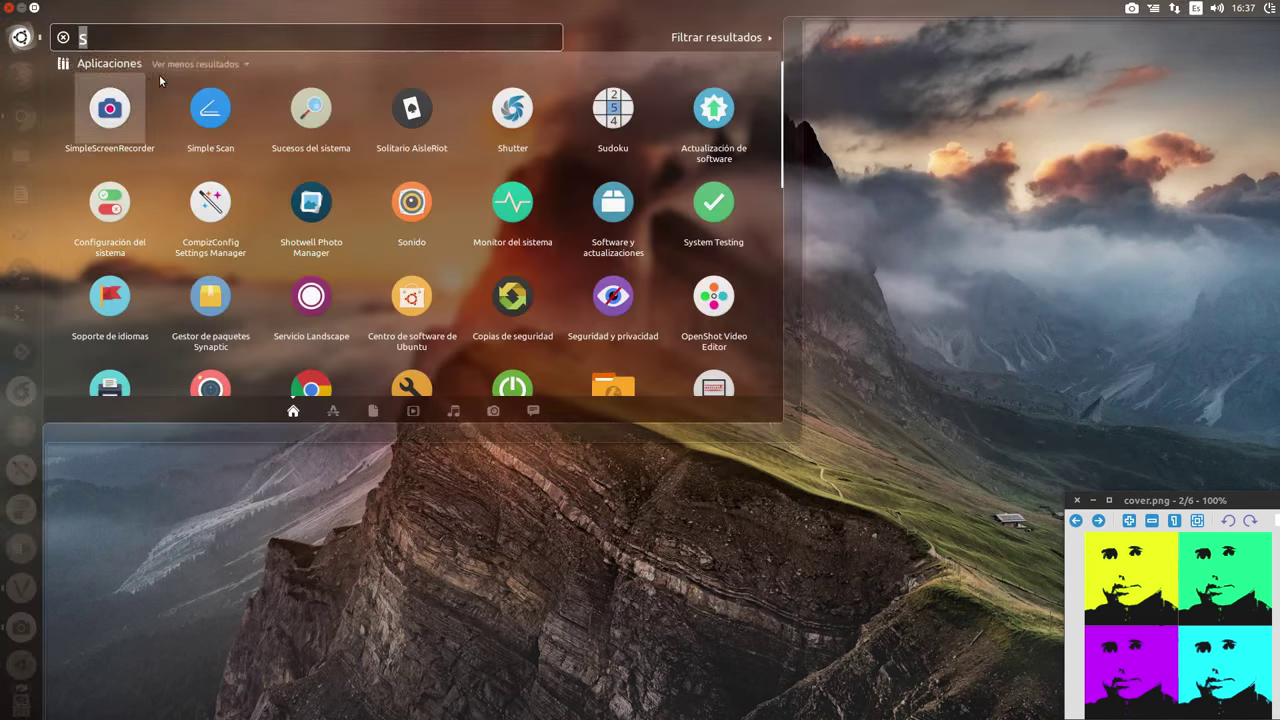
{"action": "key", "text": "BackSpace"}
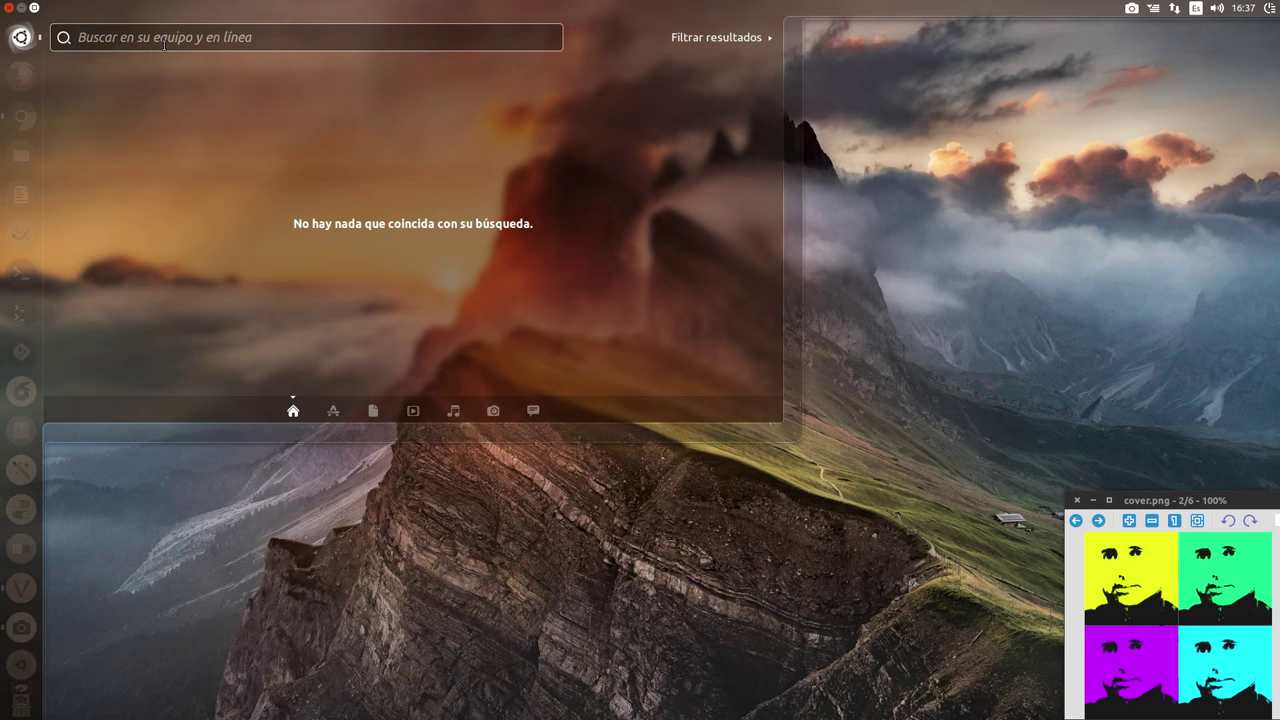
{"action": "type", "text": "c"}
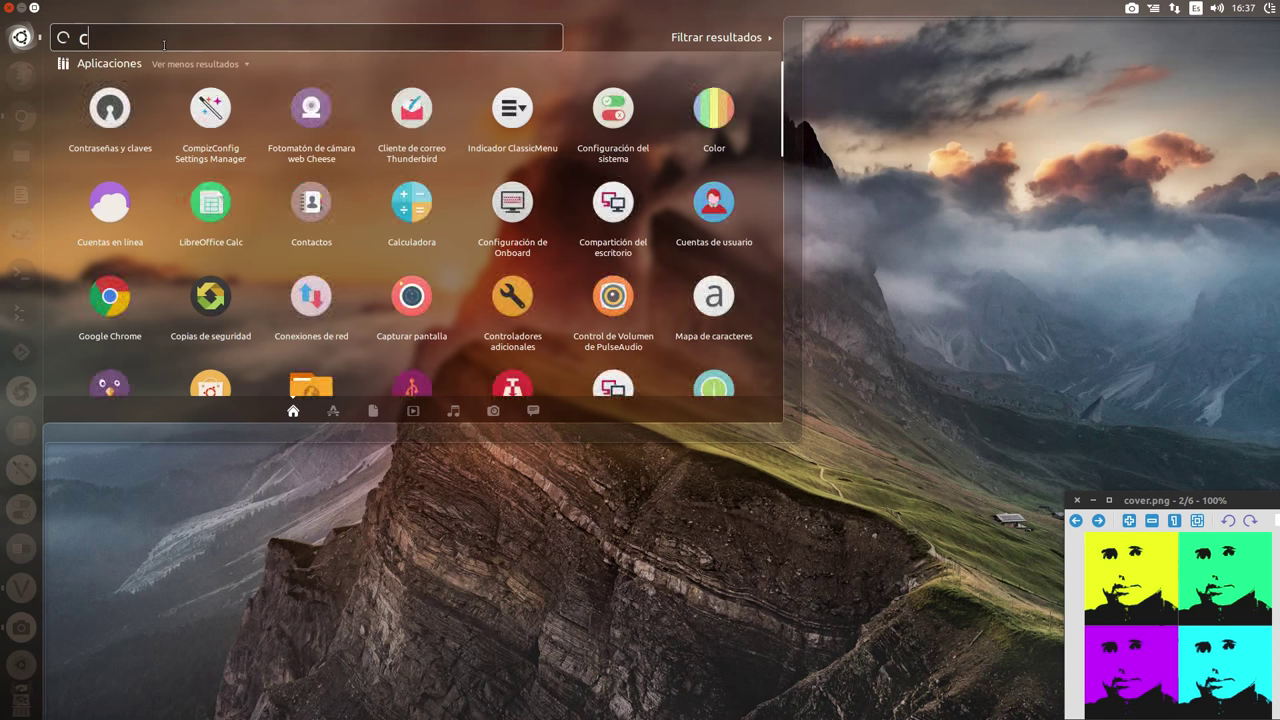
{"action": "type", "text": "sm"}
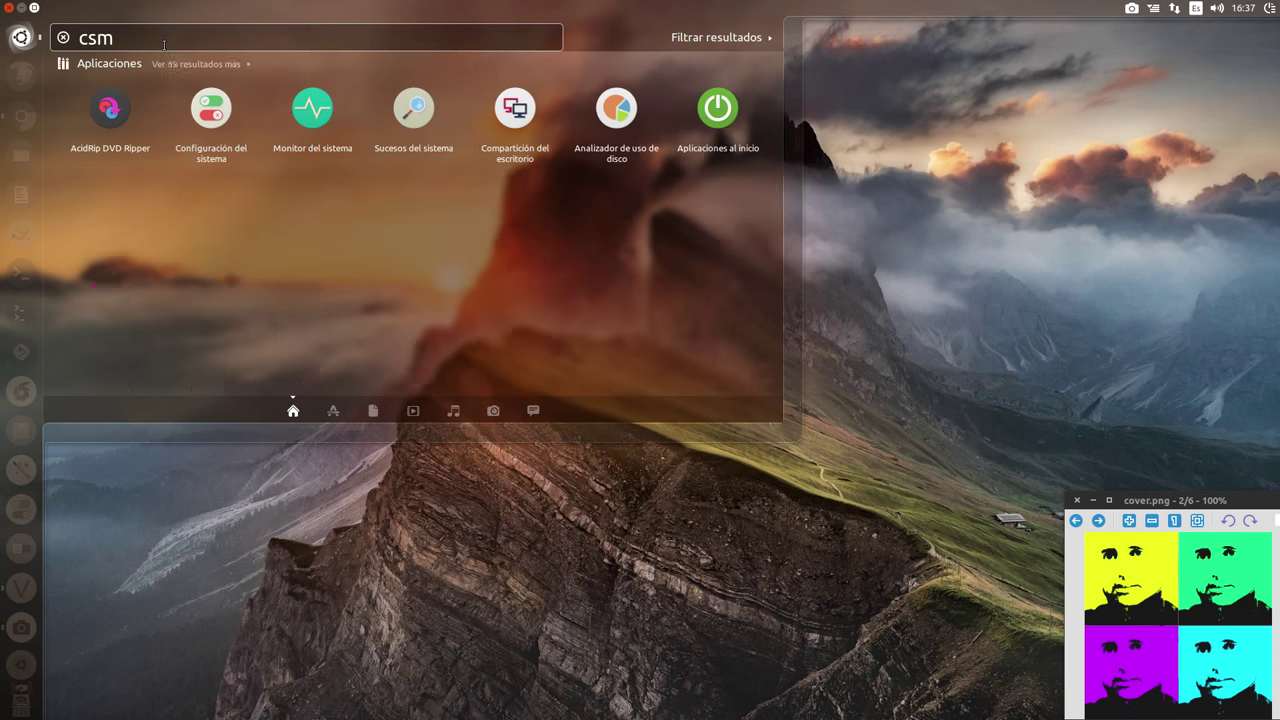
{"action": "mouse_move", "coordinate": [4, 540]}
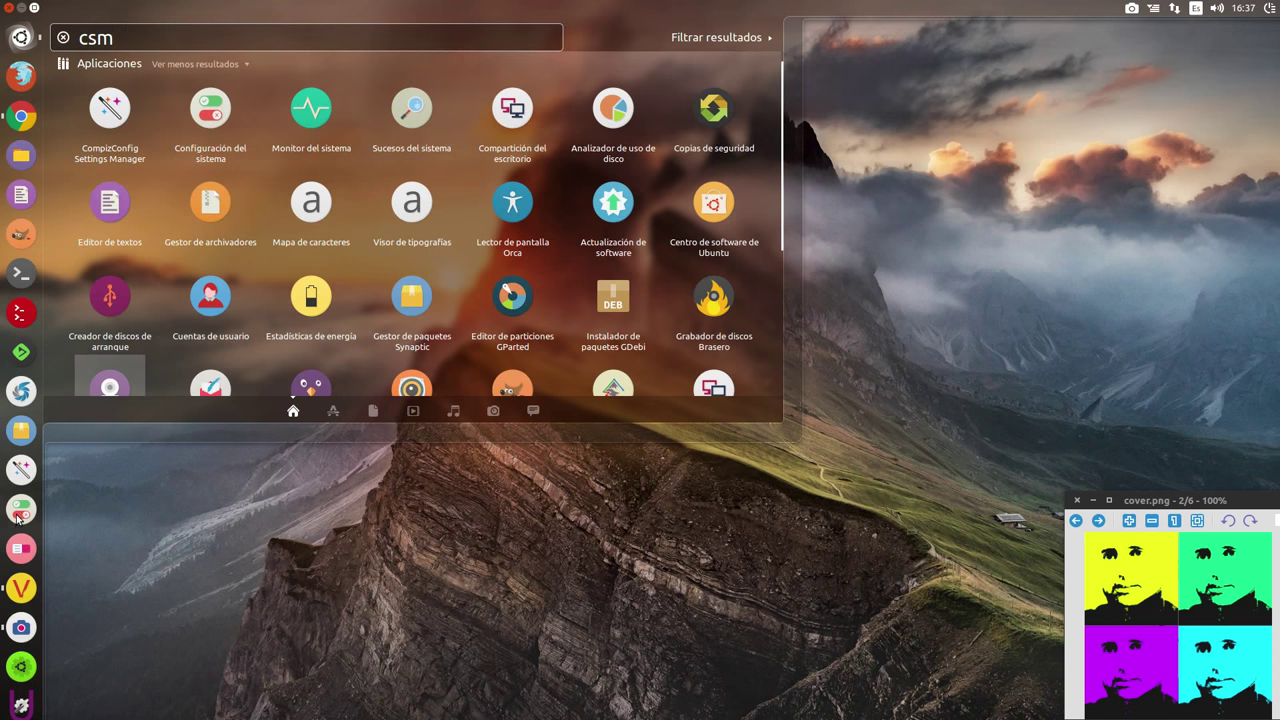
{"action": "left_click", "coordinate": [112, 105]}
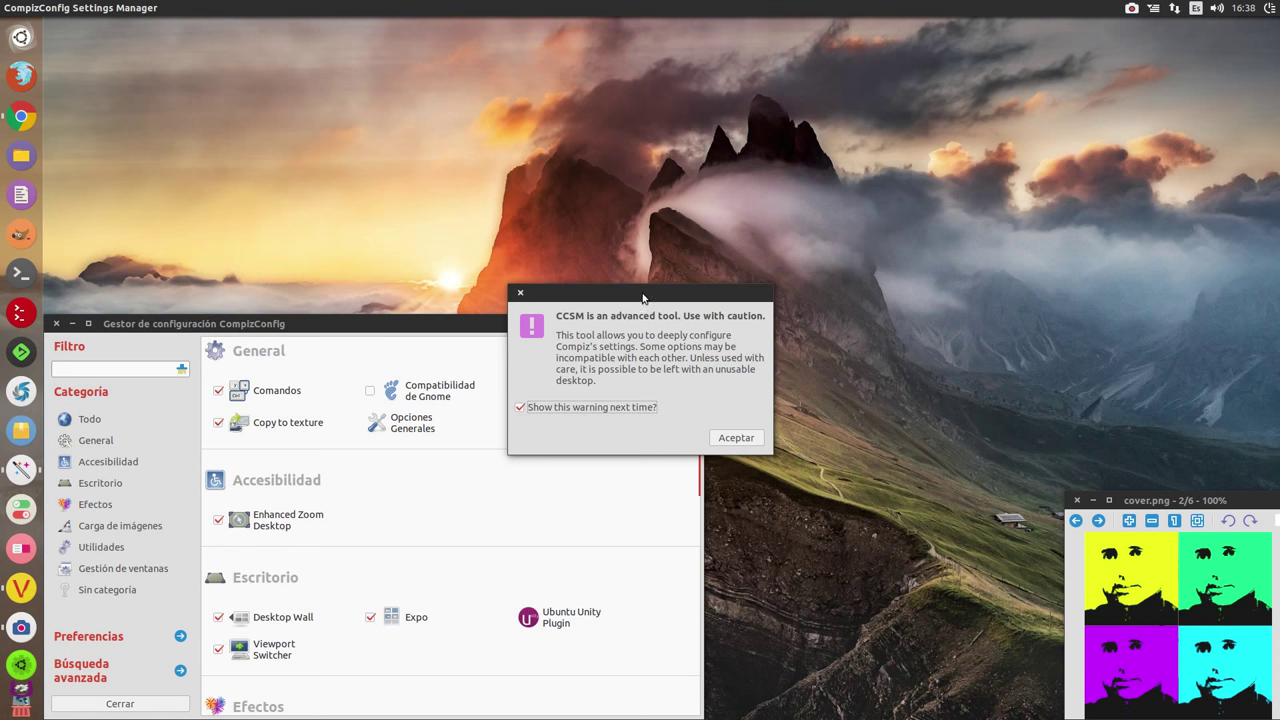
{"action": "left_click_drag", "start_coordinate": [648, 294], "coordinate": [662, 162]}
{"action": "left_click", "coordinate": [745, 305]}
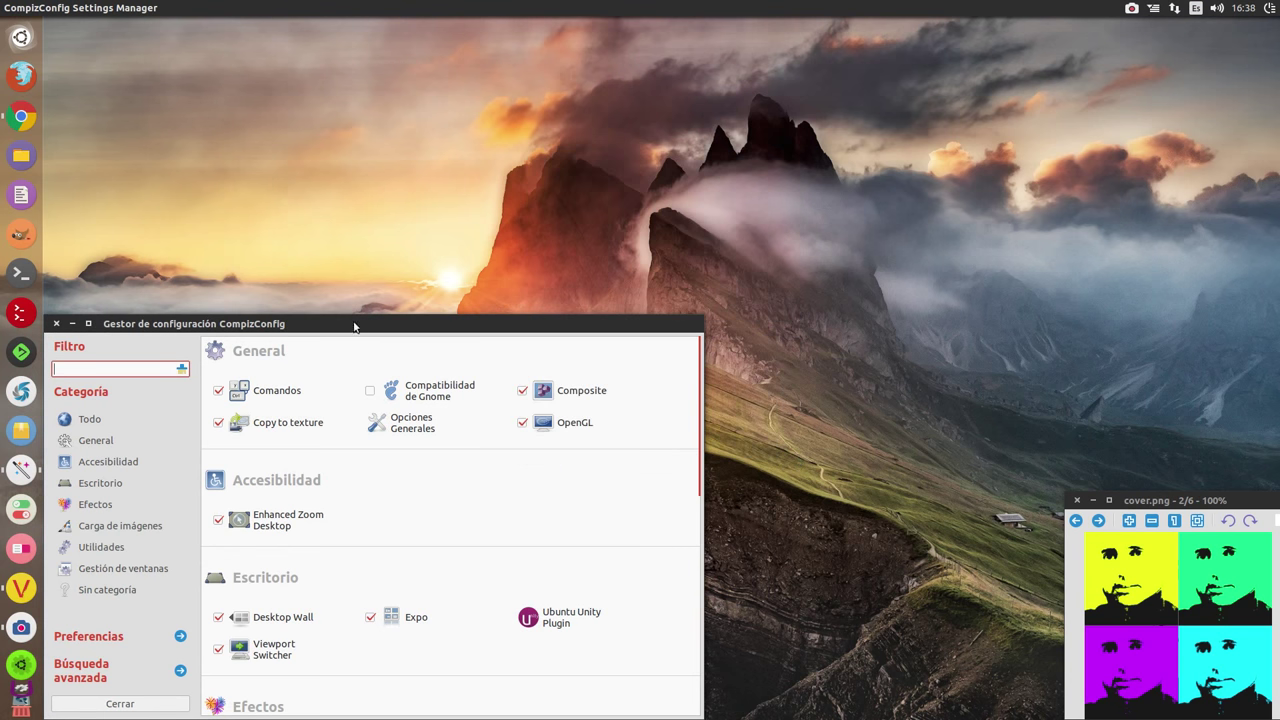
- Move the CompizConfig window up into full view on the desktop and enlarge it
{"action": "left_click_drag", "start_coordinate": [355, 323], "coordinate": [560, 98]}
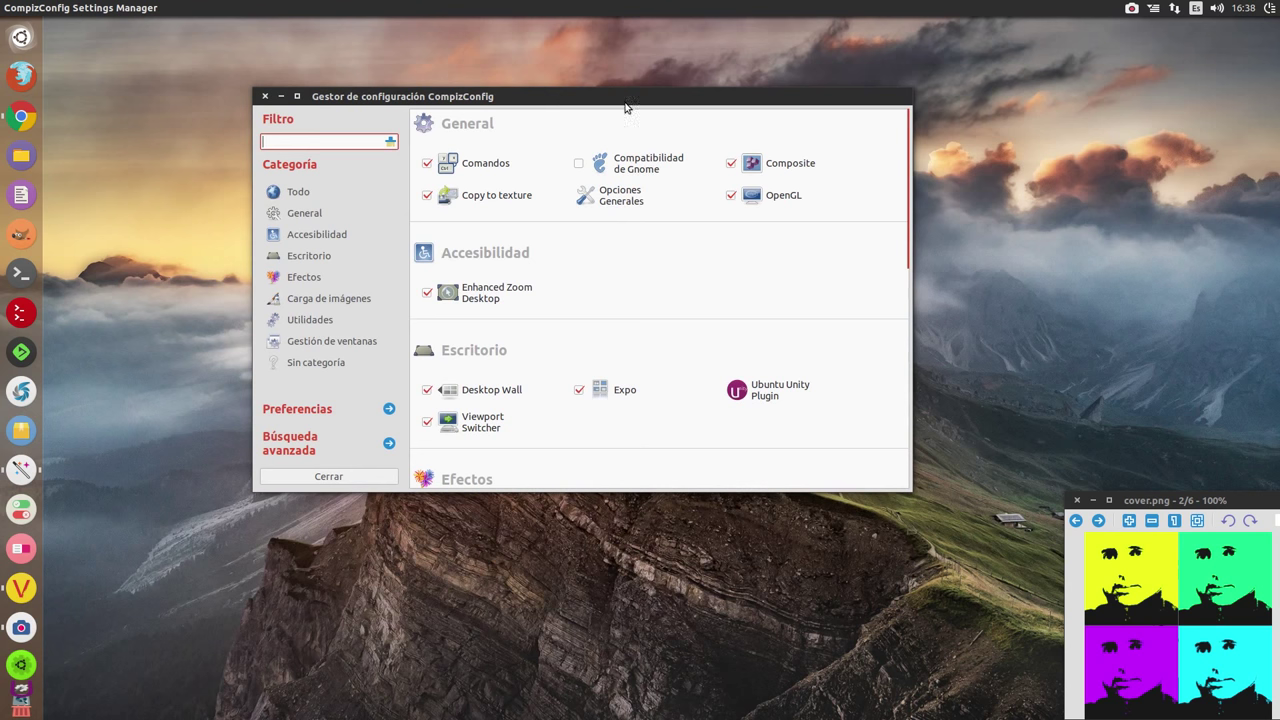
{"action": "left_click_drag", "start_coordinate": [612, 96], "coordinate": [509, 67]}
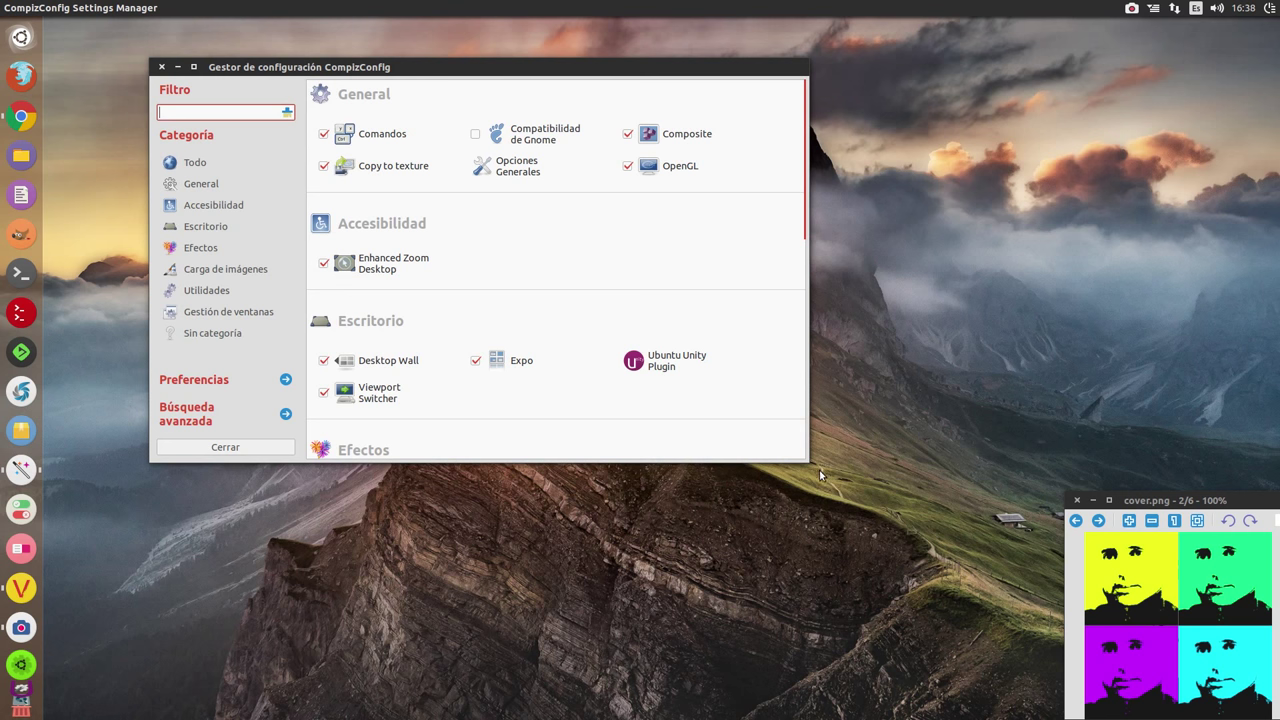
{"action": "left_click_drag", "start_coordinate": [805, 464], "coordinate": [893, 561]}
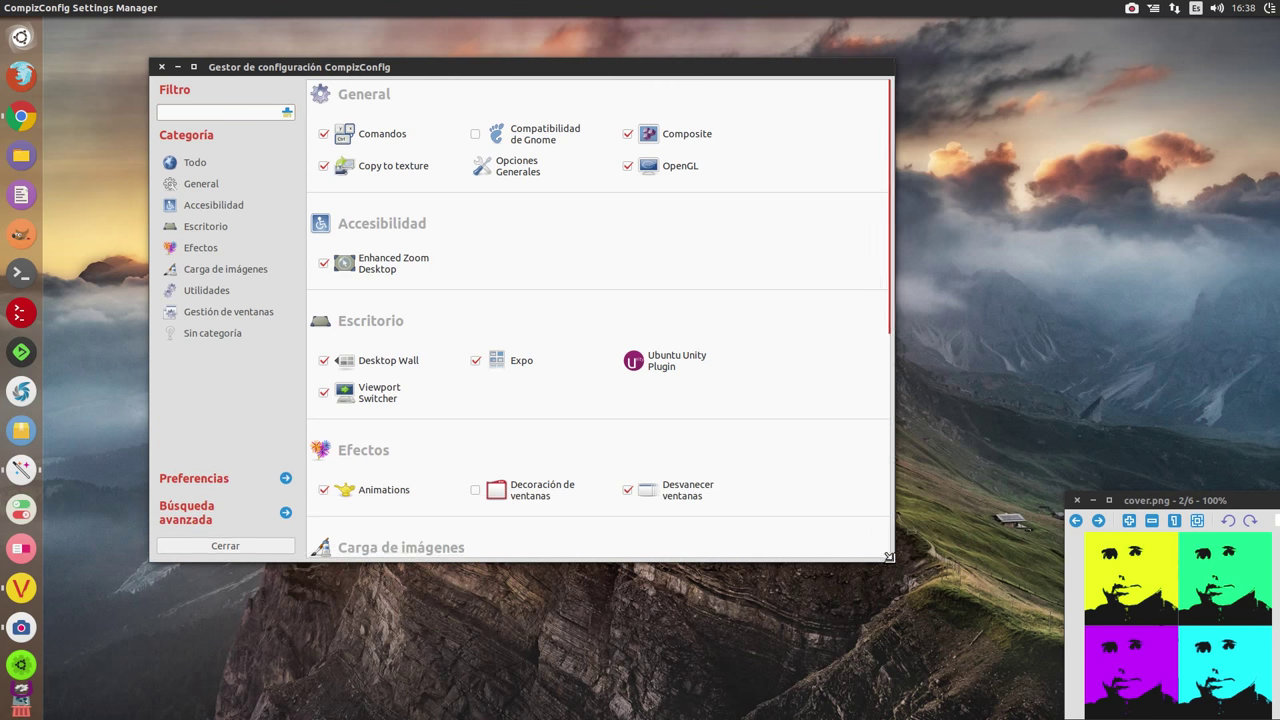
- In the Ubuntu Unity Plugin's Launcher settings, enable Minimize Single Window Applications (Unsupported)
{"action": "left_click", "coordinate": [686, 360]}
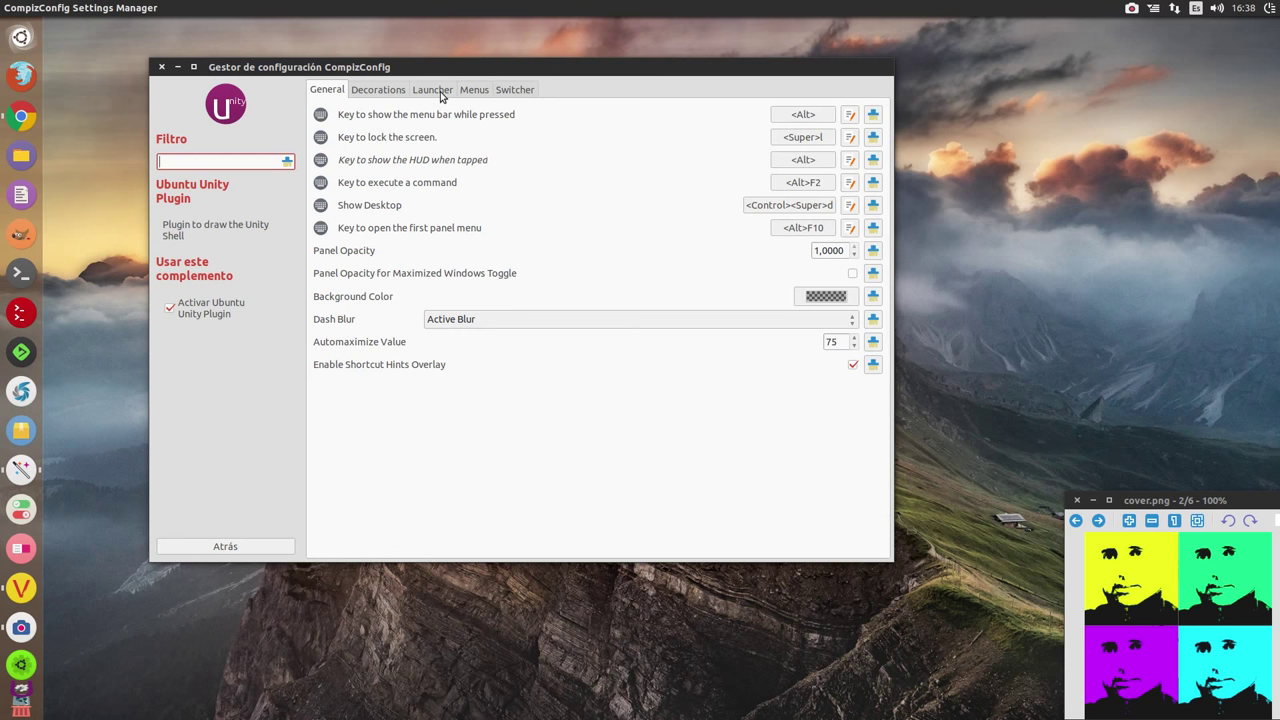
{"action": "left_click", "coordinate": [440, 91]}
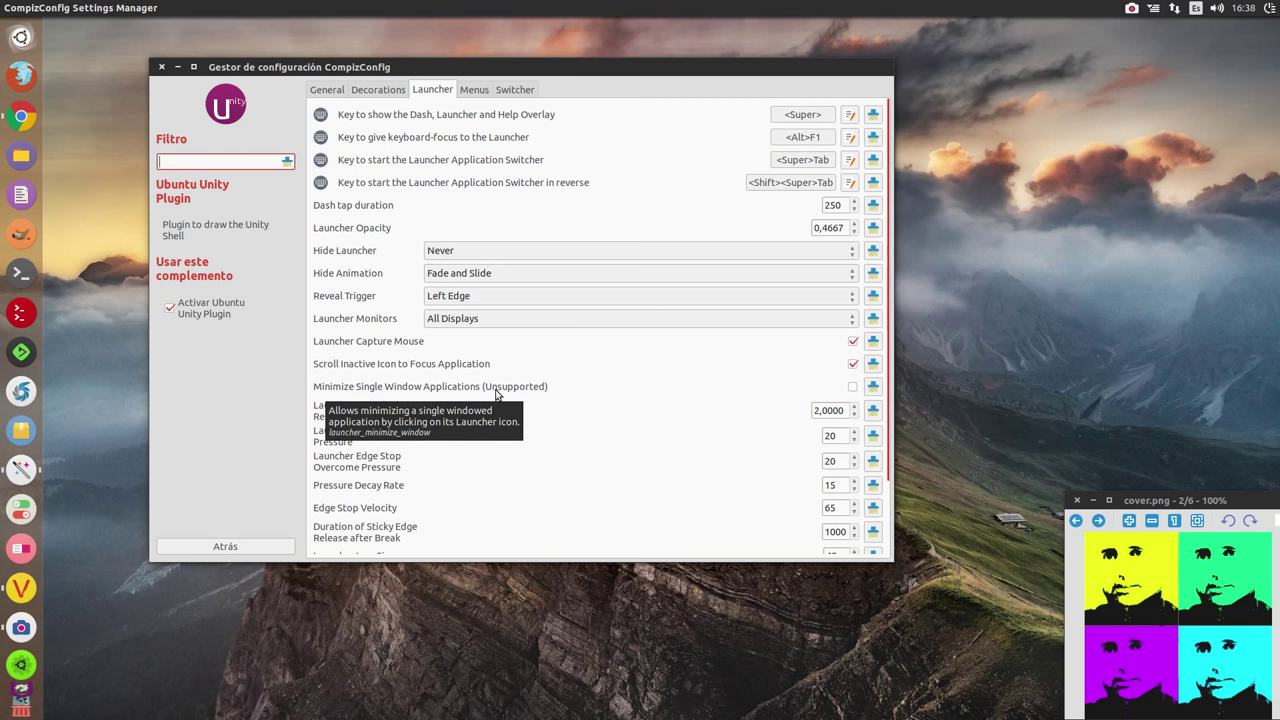
{"action": "left_click", "coordinate": [853, 387]}
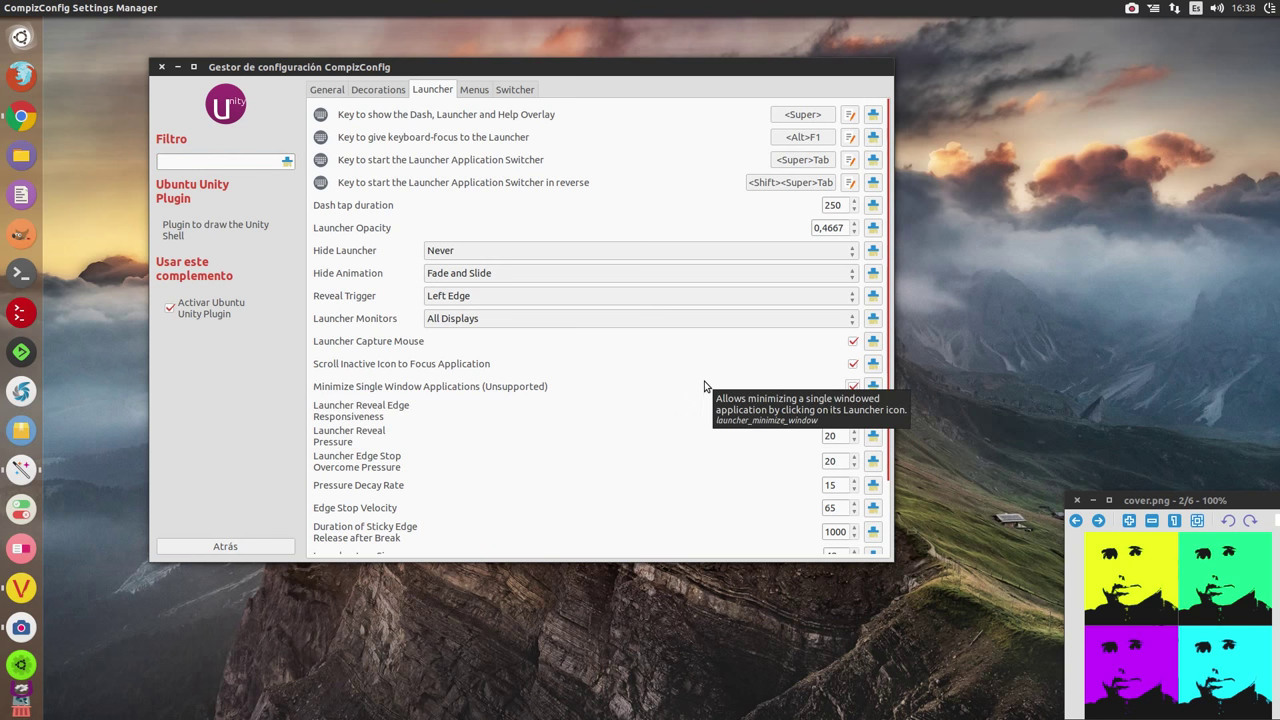
- Test the launcher's minimize behaviour by restoring and minimizing Google Chrome twice from the launcher
{"action": "left_click", "coordinate": [22, 118]}
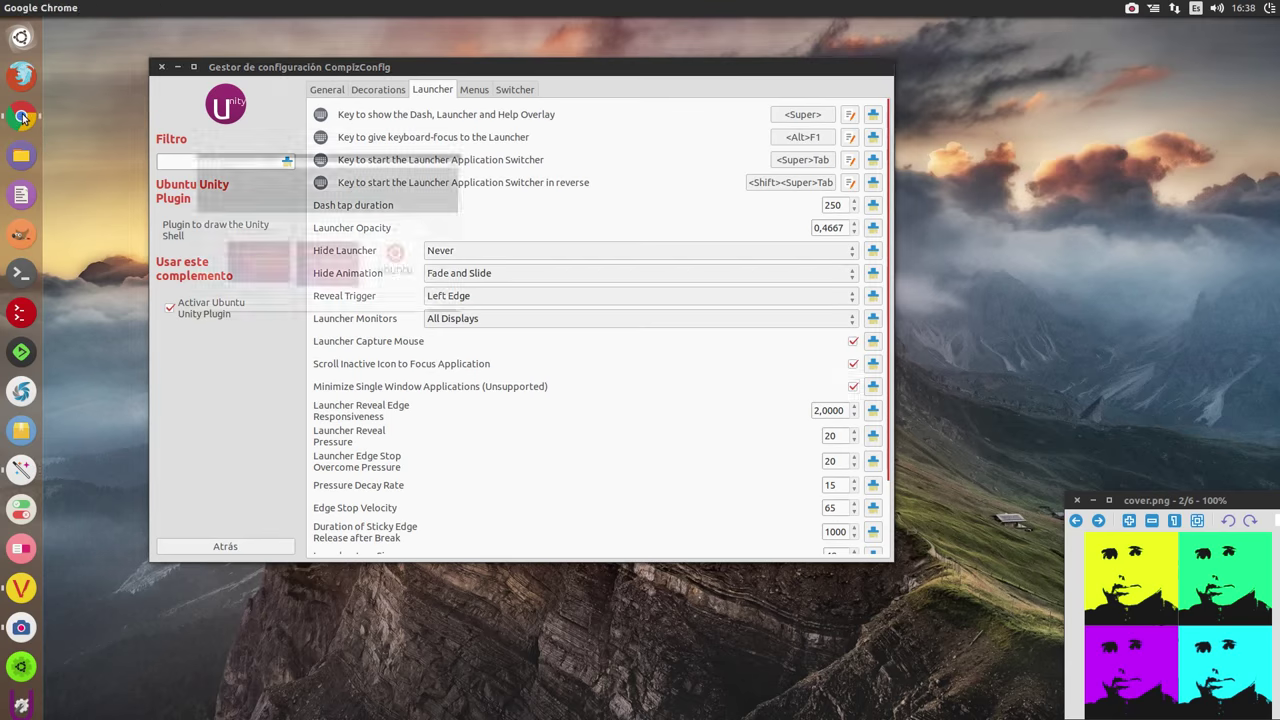
{"action": "left_click", "coordinate": [22, 118]}
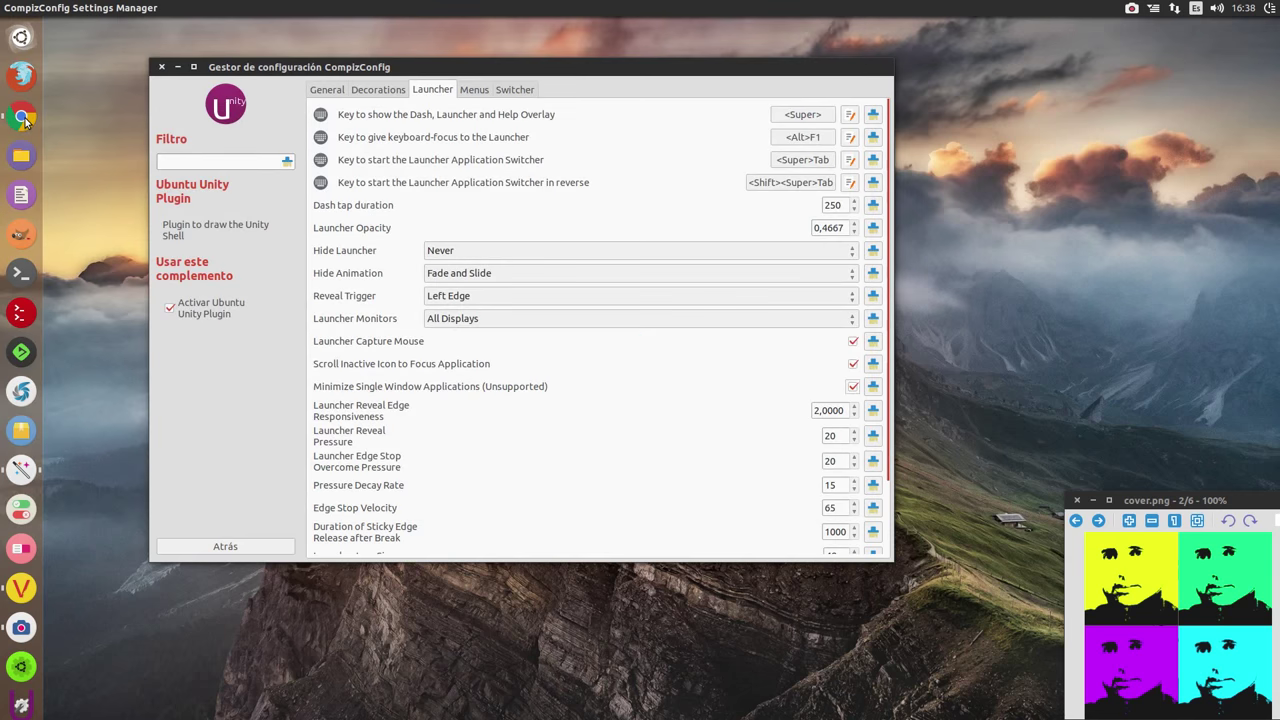
{"action": "left_click", "coordinate": [22, 118]}
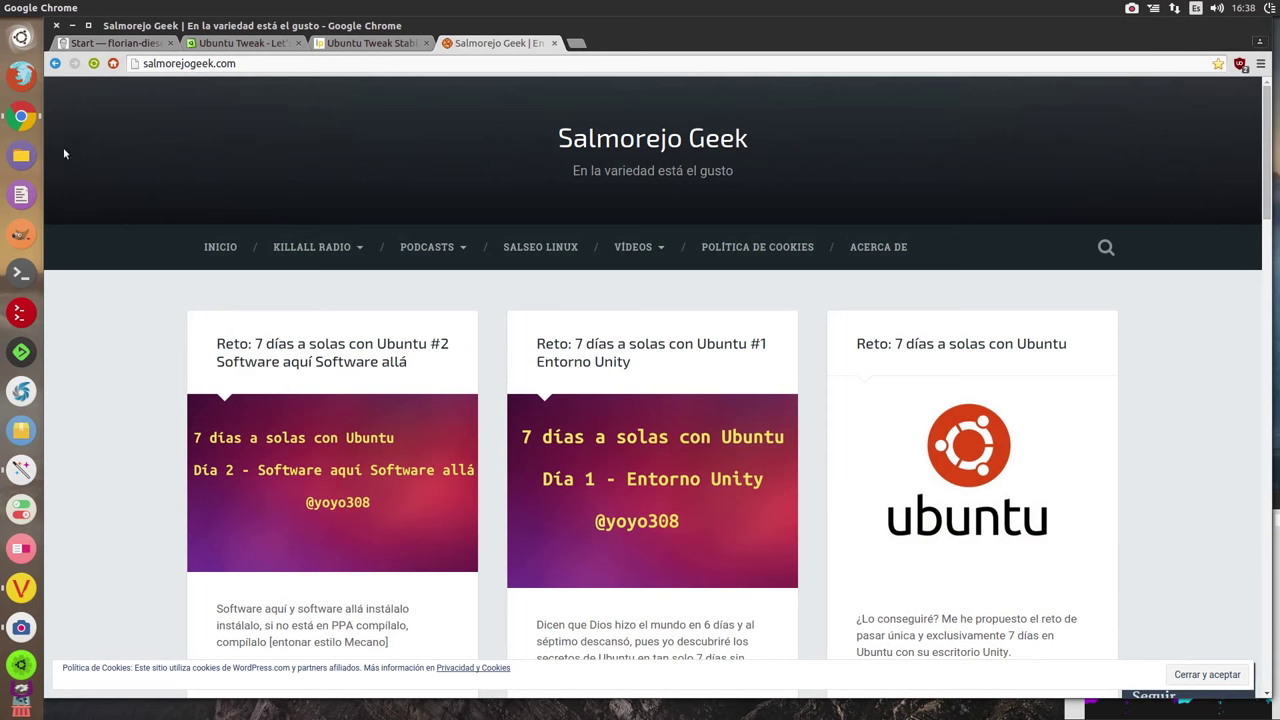
{"action": "left_click", "coordinate": [28, 118]}
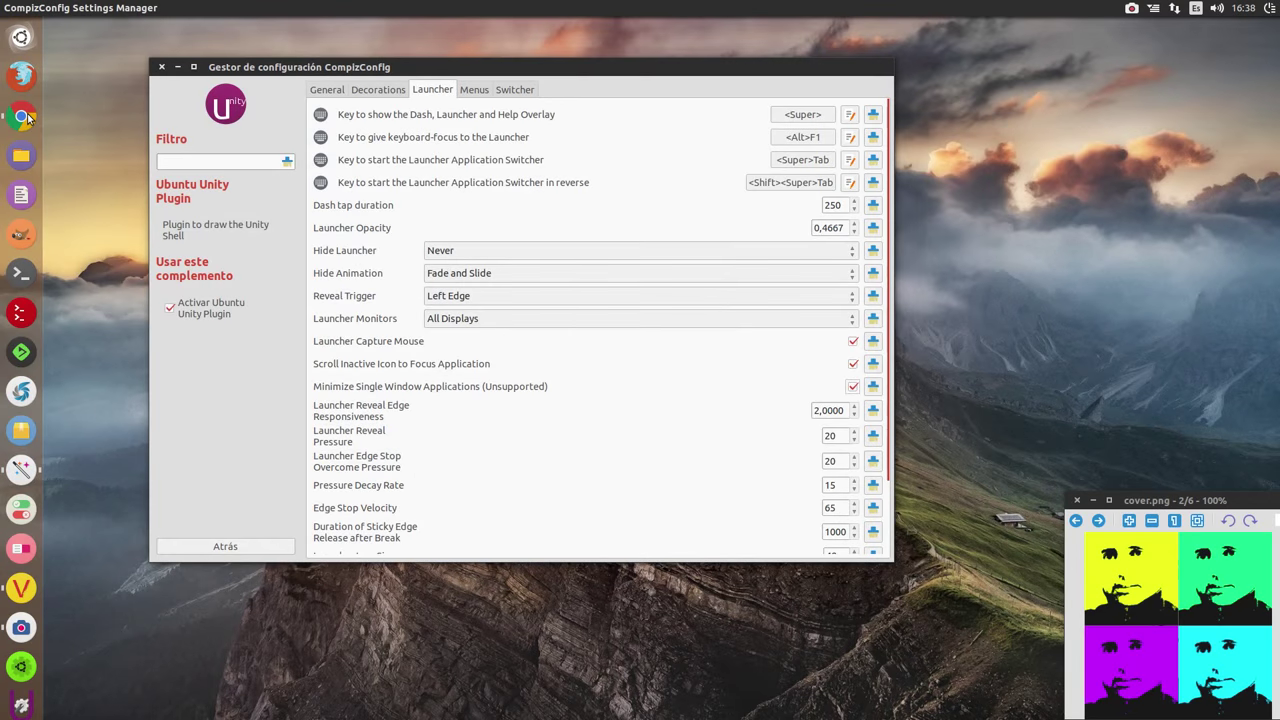
- Check the launcher's minimize behaviour again by toggling the Google Chrome window repeatedly from its launcher icon
{"action": "left_click", "coordinate": [28, 118]}
{"action": "left_click", "coordinate": [28, 118]}
{"action": "left_click", "coordinate": [28, 118]}
{"action": "left_click", "coordinate": [28, 118]}
- Minimize and restore the CompizConfig window several times from its launcher icon, and close the window
{"action": "left_click", "coordinate": [22, 470]}
{"action": "left_click", "coordinate": [22, 470]}
{"action": "left_click", "coordinate": [22, 470]}
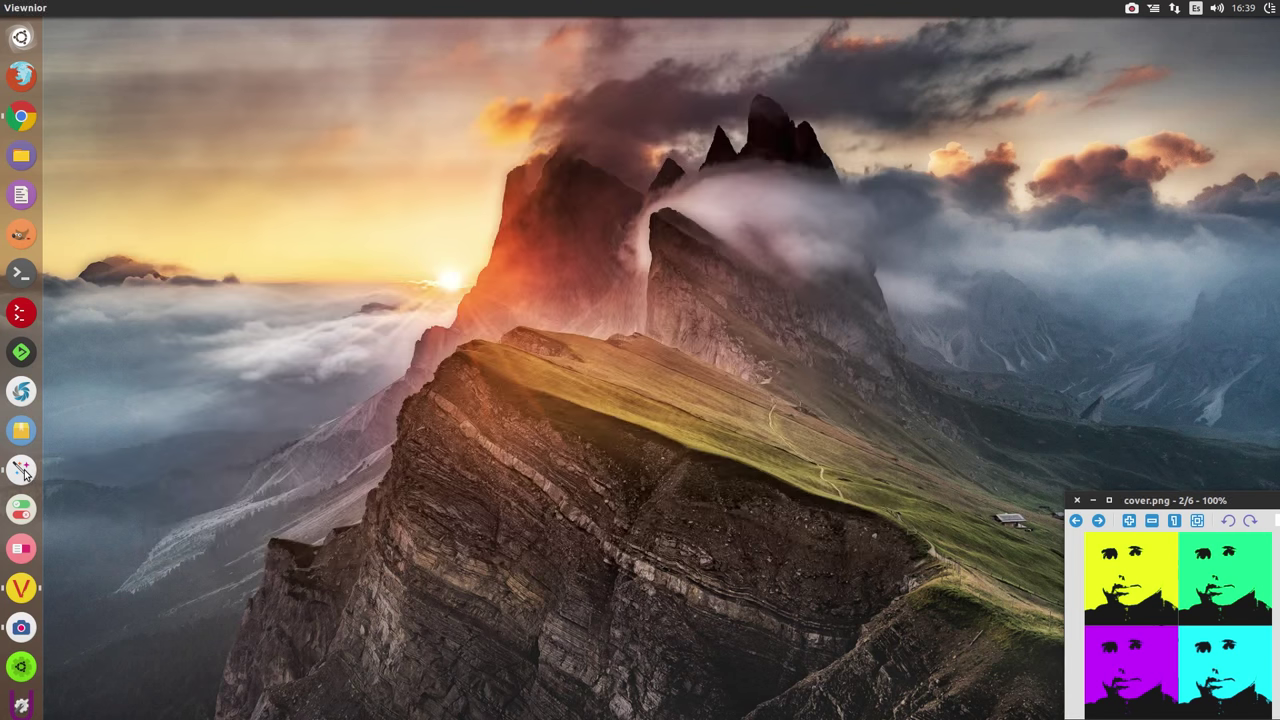
{"action": "left_click", "coordinate": [22, 470]}
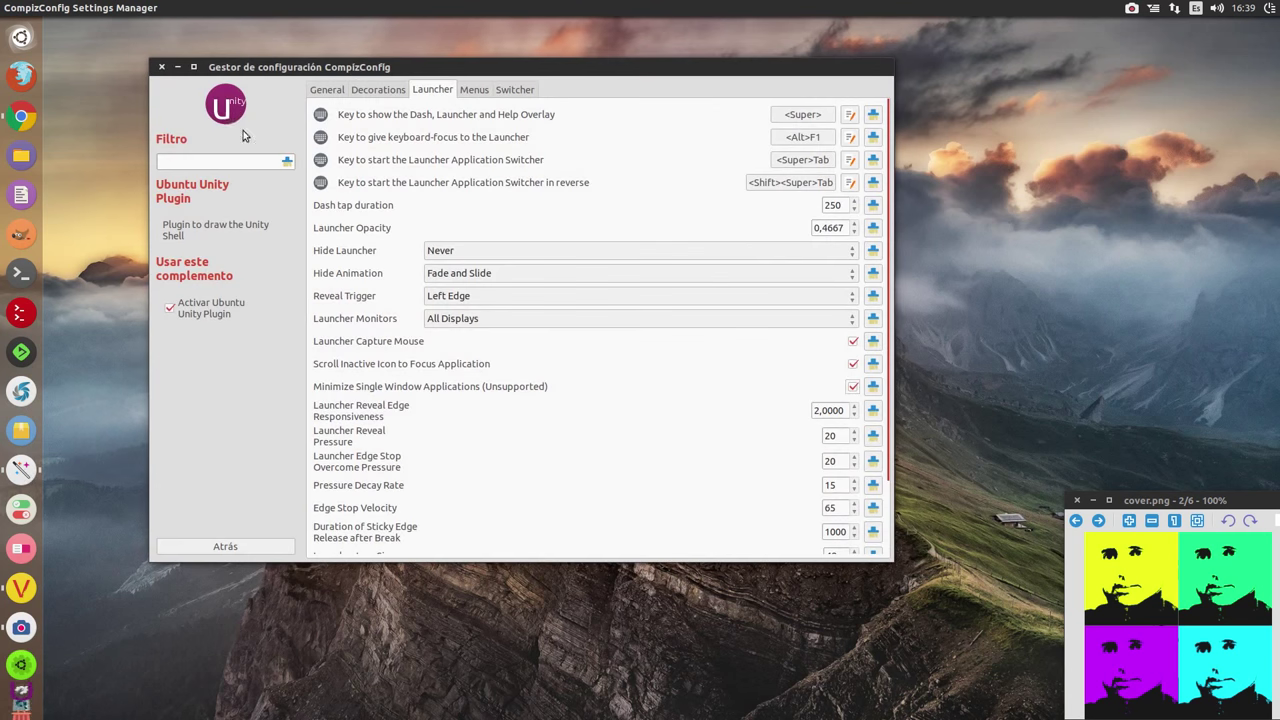
{"action": "left_click", "coordinate": [22, 470]}
{"action": "left_click", "coordinate": [22, 470]}
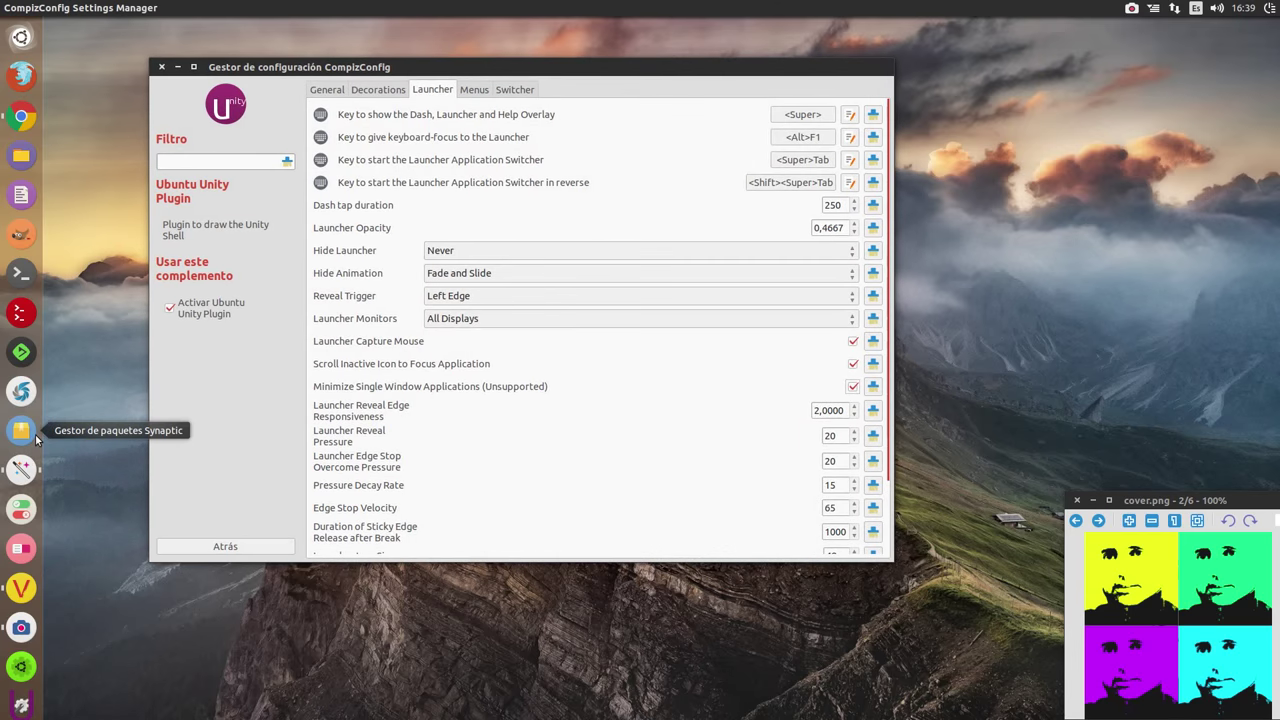
{"action": "left_click", "coordinate": [22, 470]}
{"action": "left_click", "coordinate": [22, 470]}
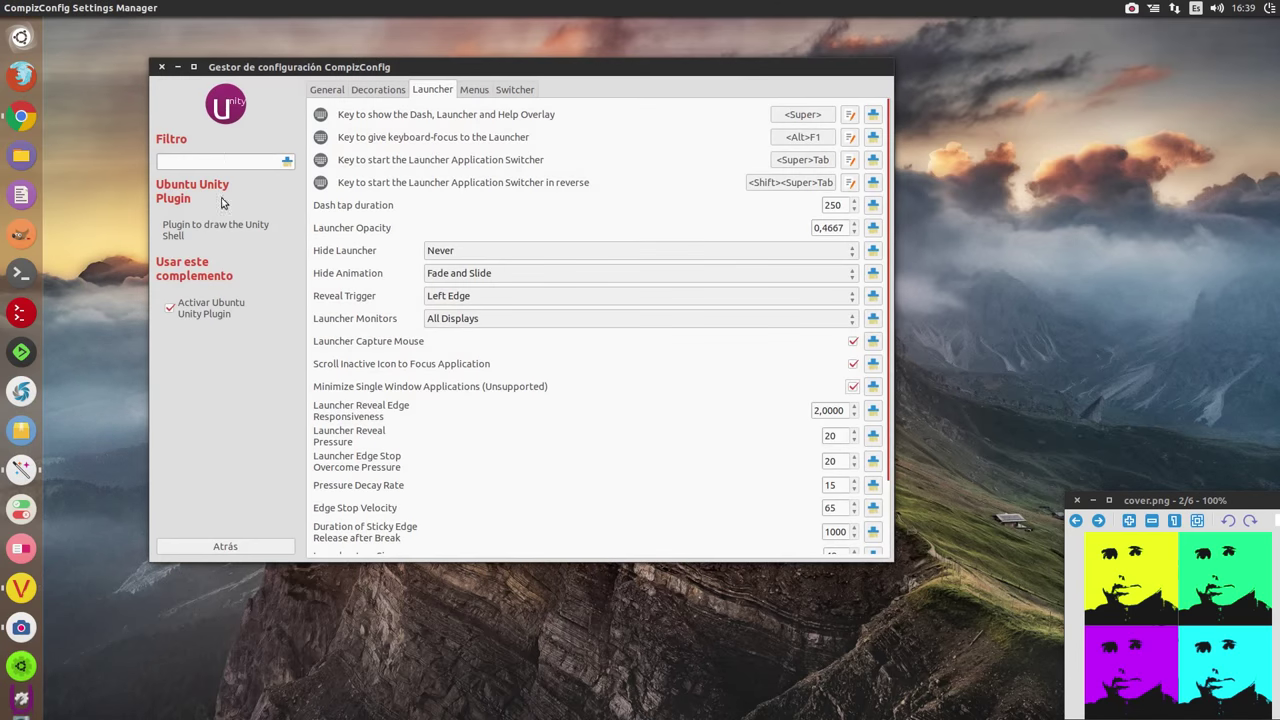
{"action": "left_click", "coordinate": [162, 68]}
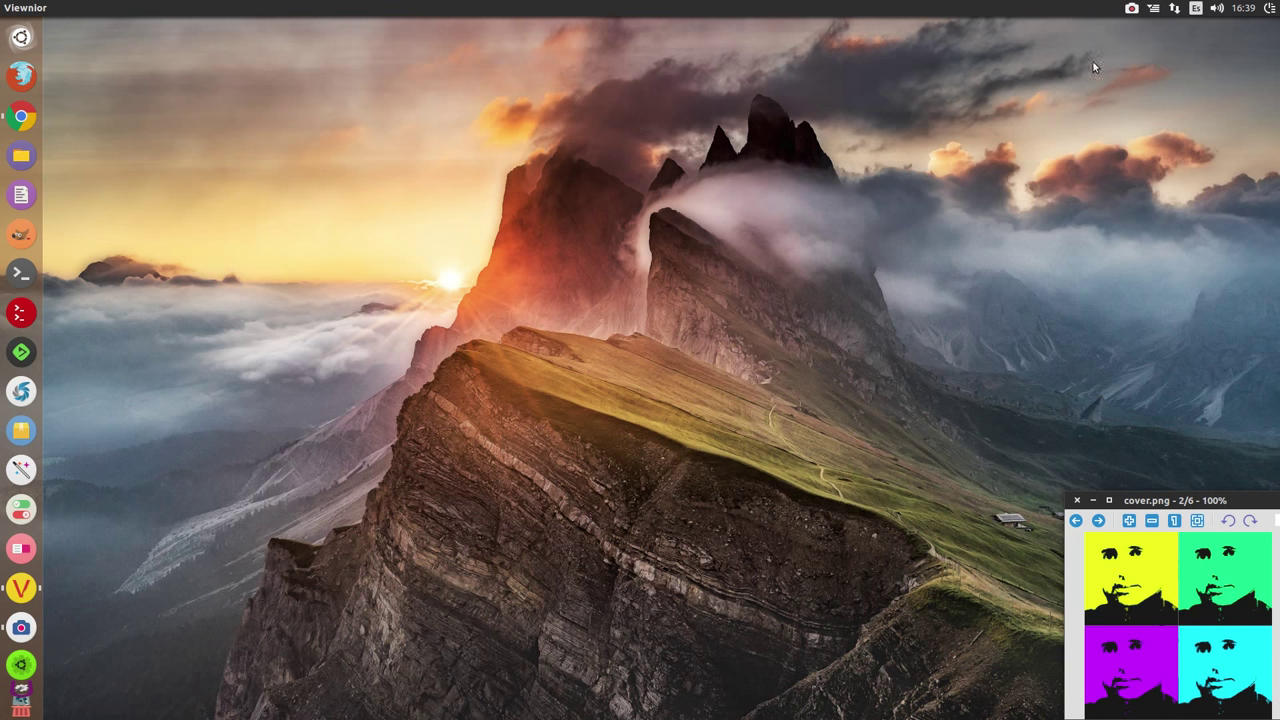
- Look through the ClassicMenu Indicator's application categories, including the contents of Sonido y vídeo, and dismiss the menu
{"action": "left_click", "coordinate": [1153, 9]}
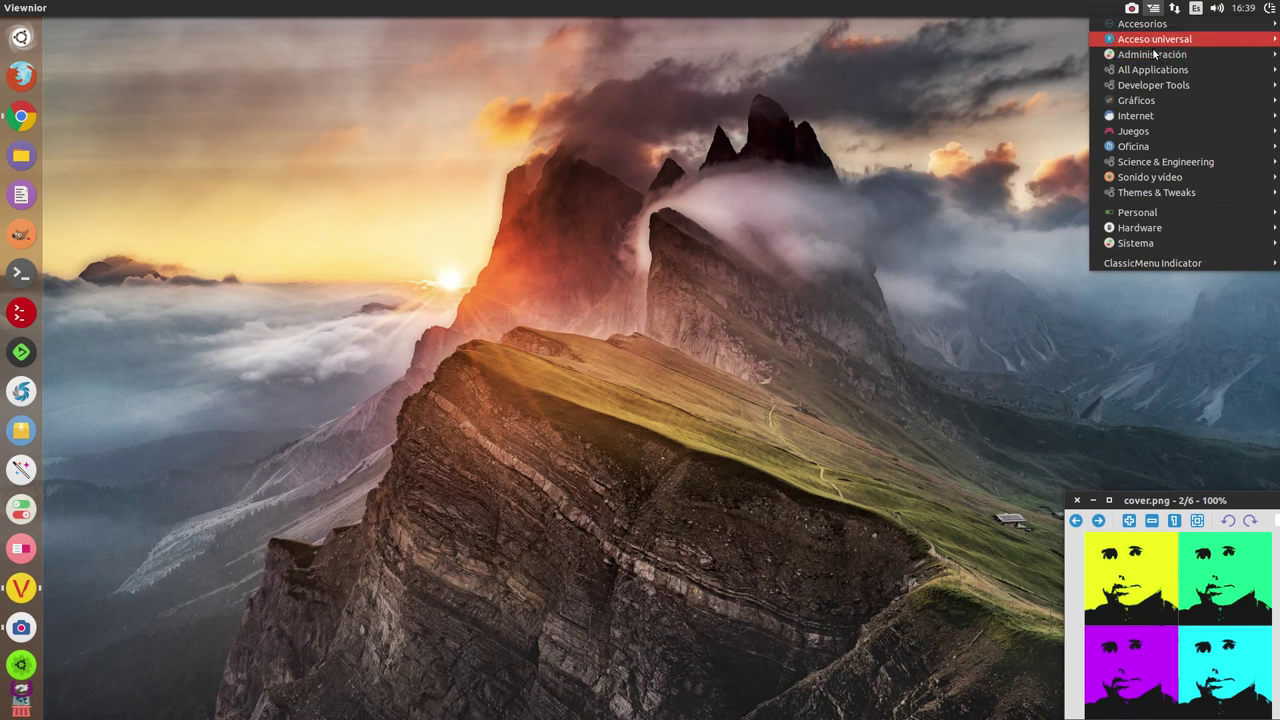
{"action": "mouse_move", "coordinate": [1147, 75]}
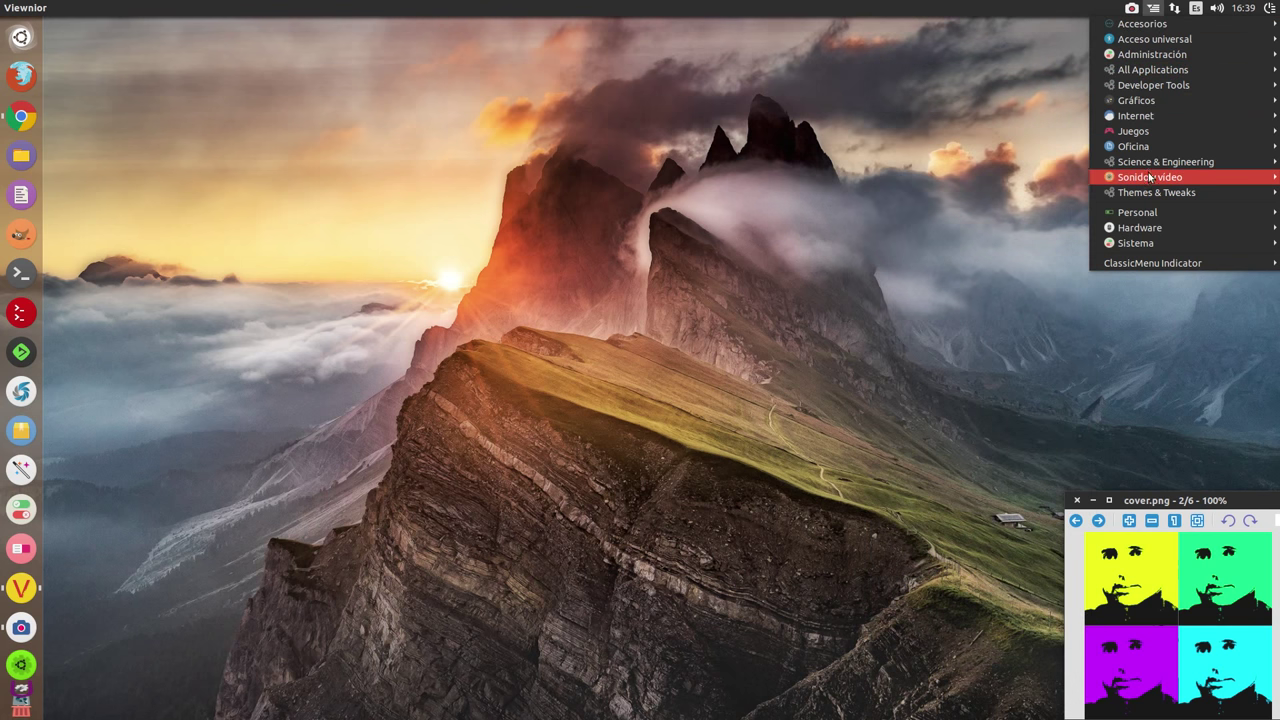
{"action": "mouse_move", "coordinate": [1146, 178]}
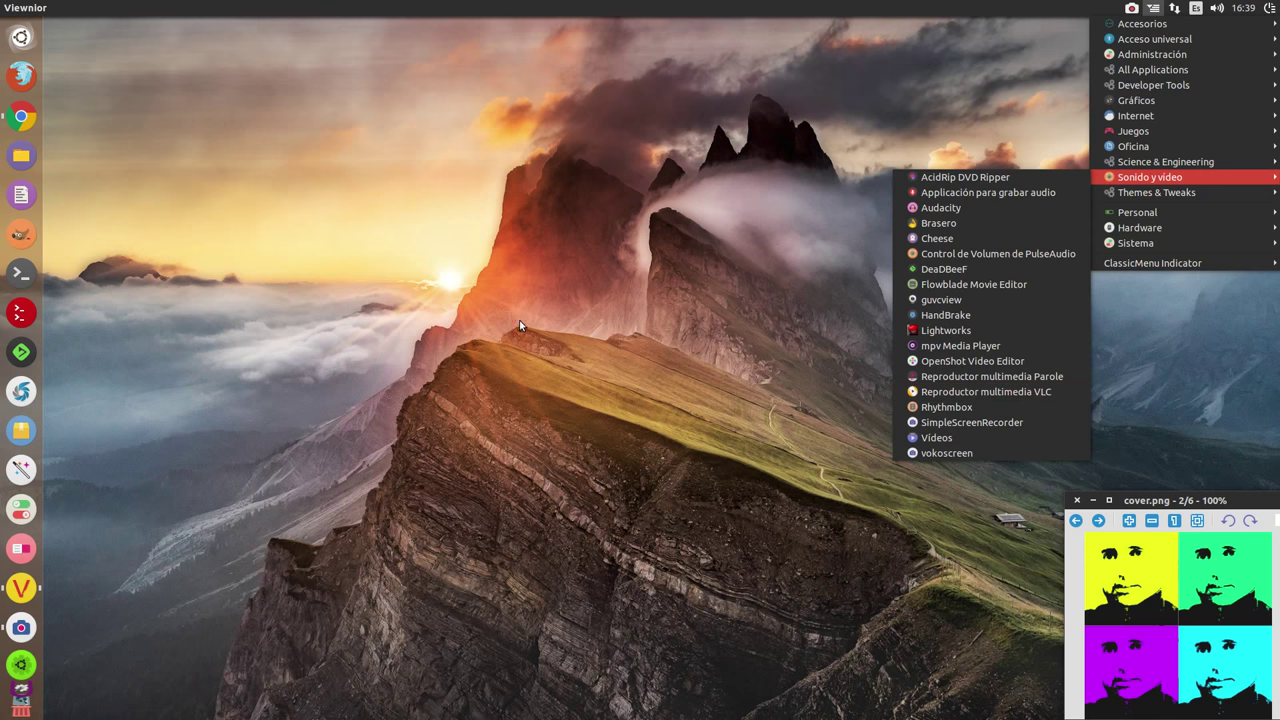
{"action": "left_click", "coordinate": [315, 283]}
- Restore Google Chrome and open the ClassicMenu Indicator page from the developer website's Software section
{"action": "left_click", "coordinate": [20, 117]}
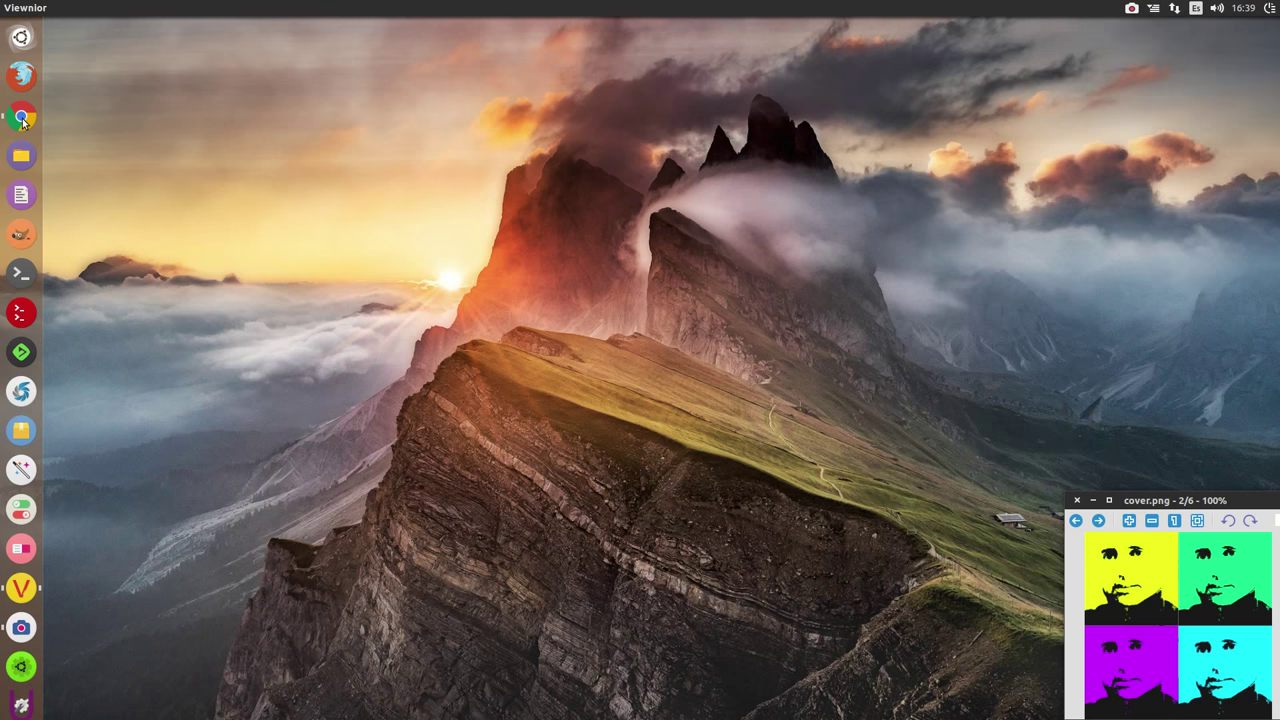
{"action": "left_click", "coordinate": [105, 44]}
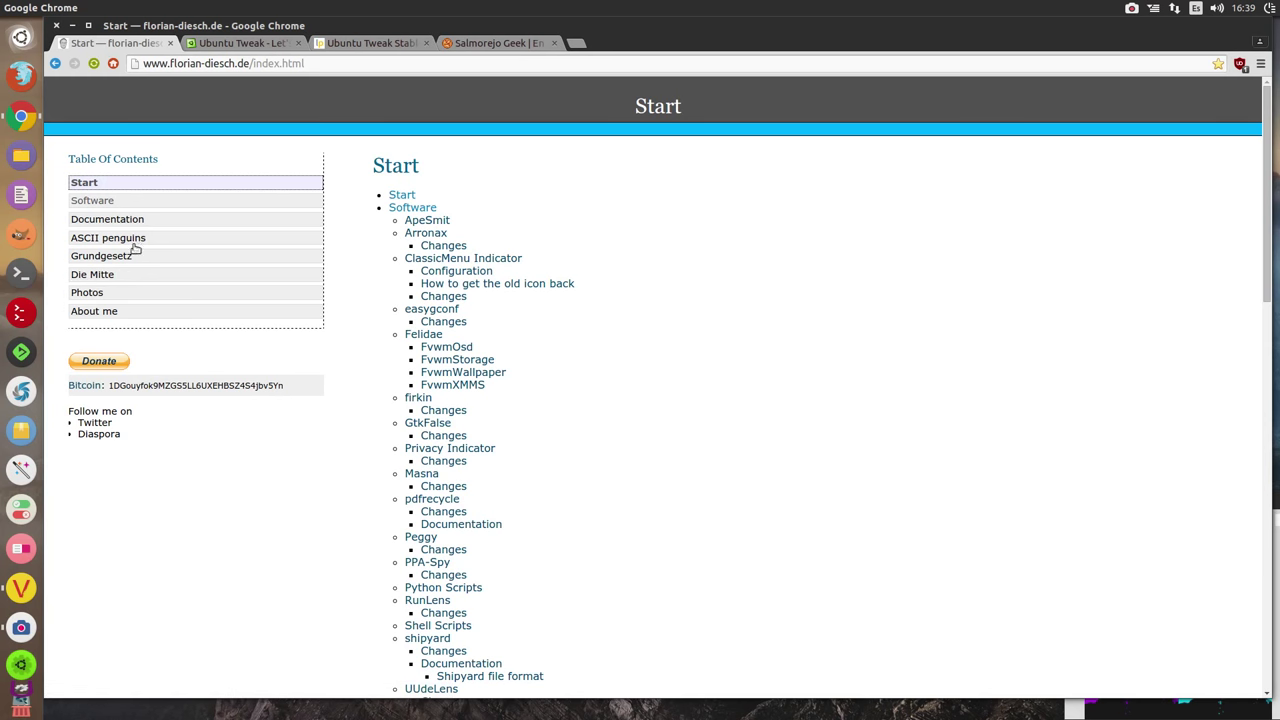
{"action": "left_click", "coordinate": [104, 203]}
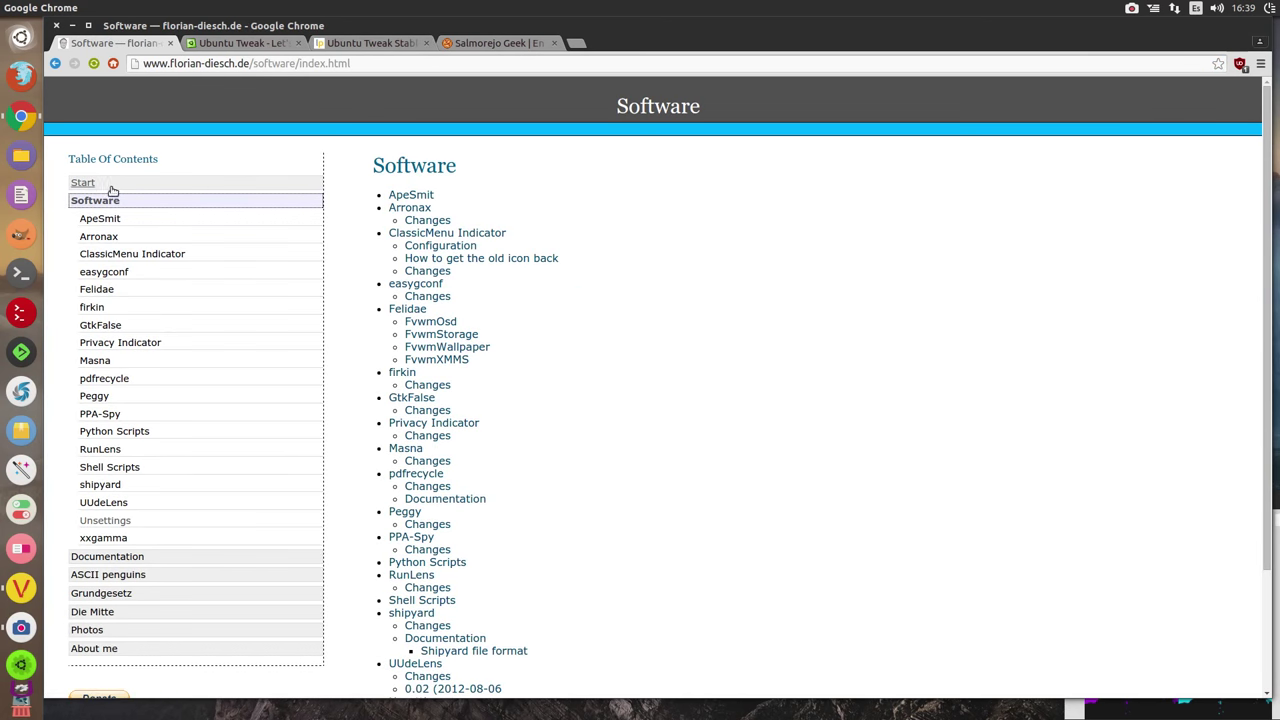
{"action": "left_click", "coordinate": [122, 260]}
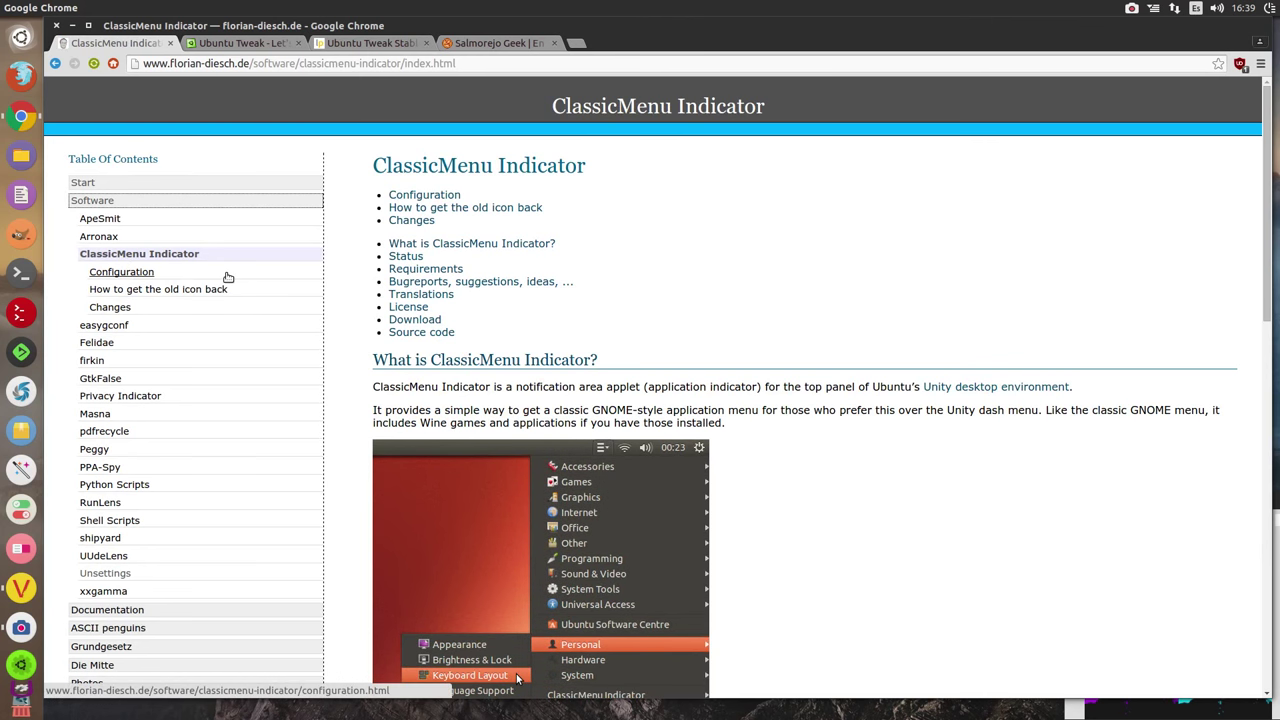
- Read through the ClassicMenu Indicator page down to its Download section and view the linked testing PPA on Launchpad
{"action": "scroll", "coordinate": [486, 186], "scroll_direction": "down", "scroll_amount": 4}
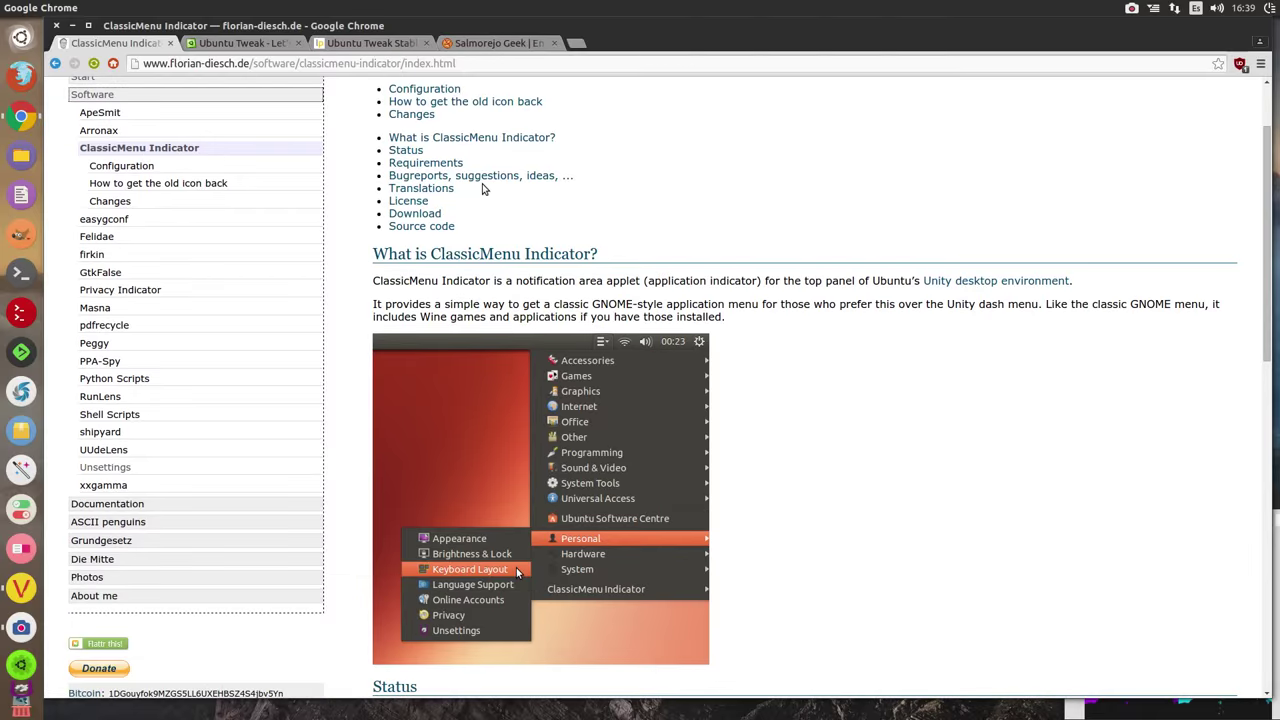
{"action": "scroll", "coordinate": [481, 326], "scroll_direction": "up", "scroll_amount": 4}
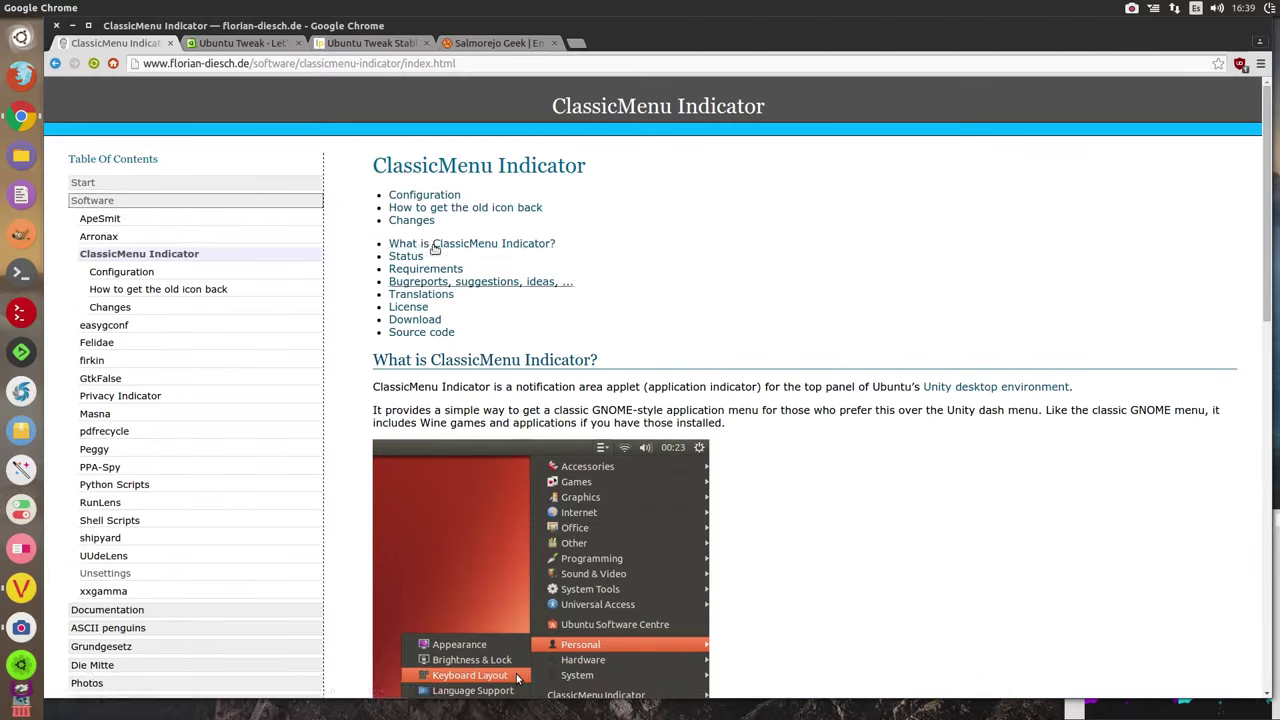
{"action": "scroll", "coordinate": [430, 186], "scroll_direction": "down", "scroll_amount": 3}
{"action": "scroll", "coordinate": [430, 186], "scroll_direction": "down", "scroll_amount": 10}
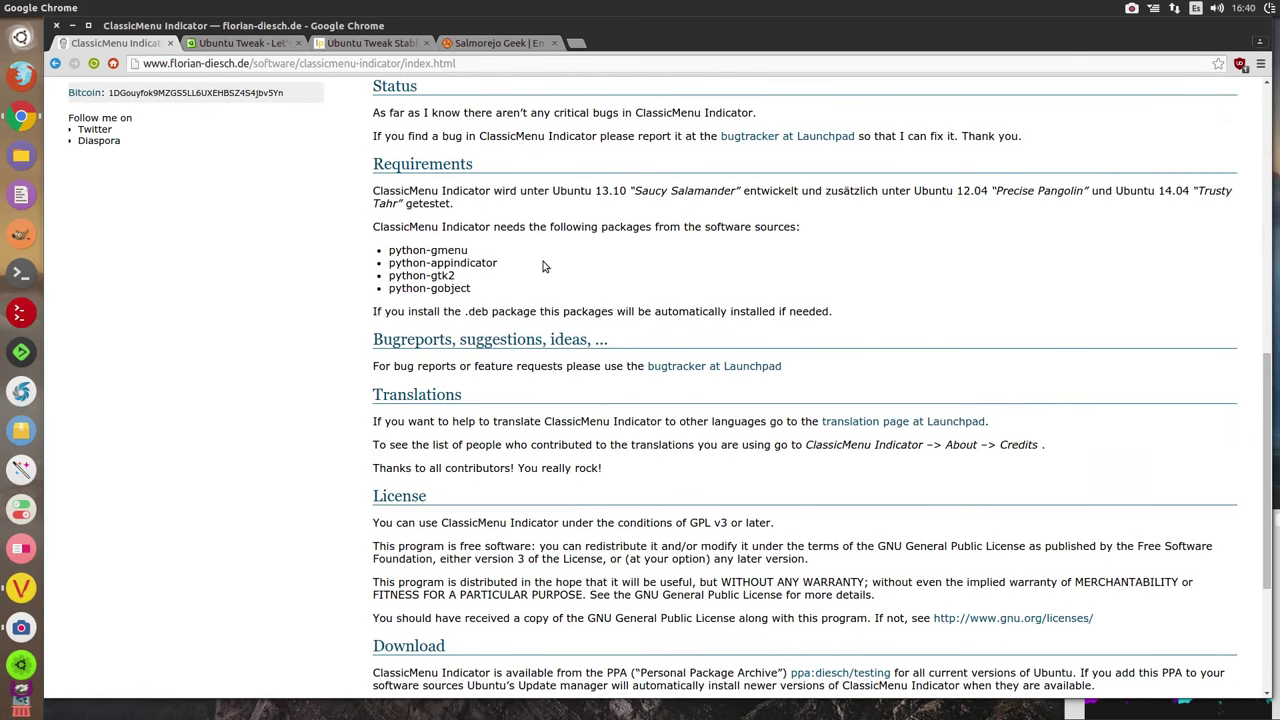
{"action": "scroll", "coordinate": [545, 266], "scroll_direction": "down", "scroll_amount": 5}
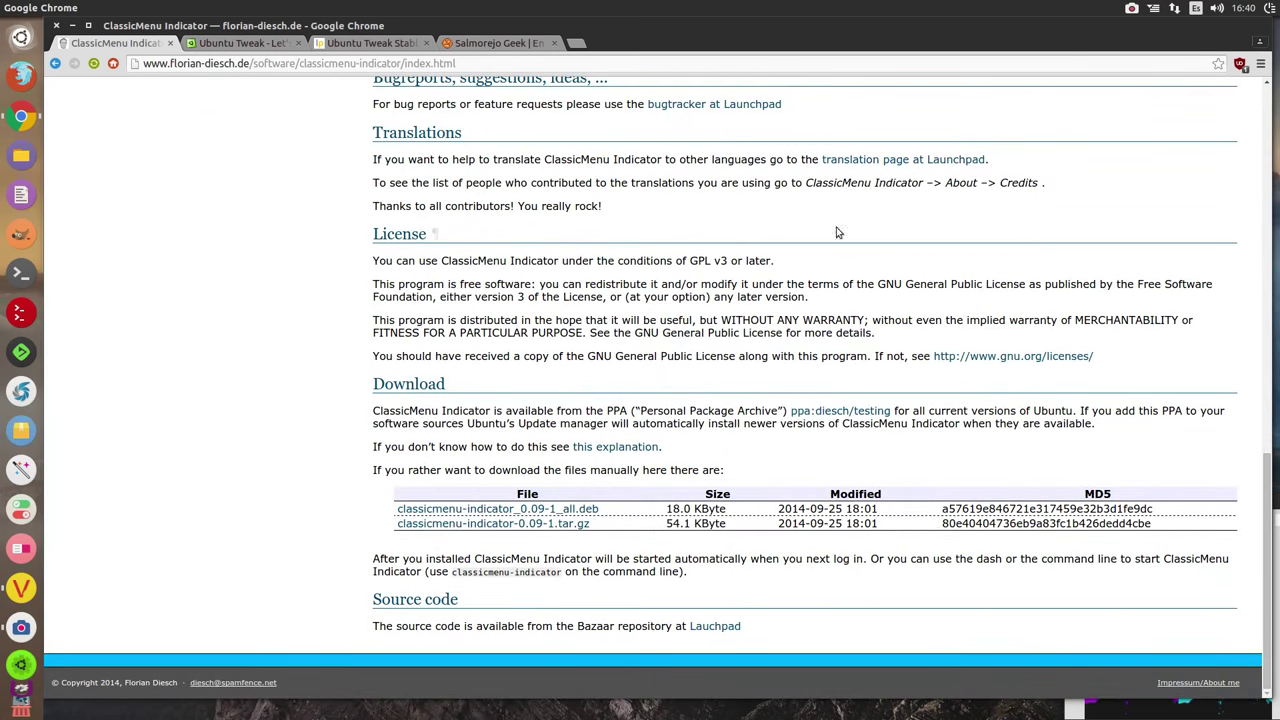
{"action": "left_click", "coordinate": [845, 414]}
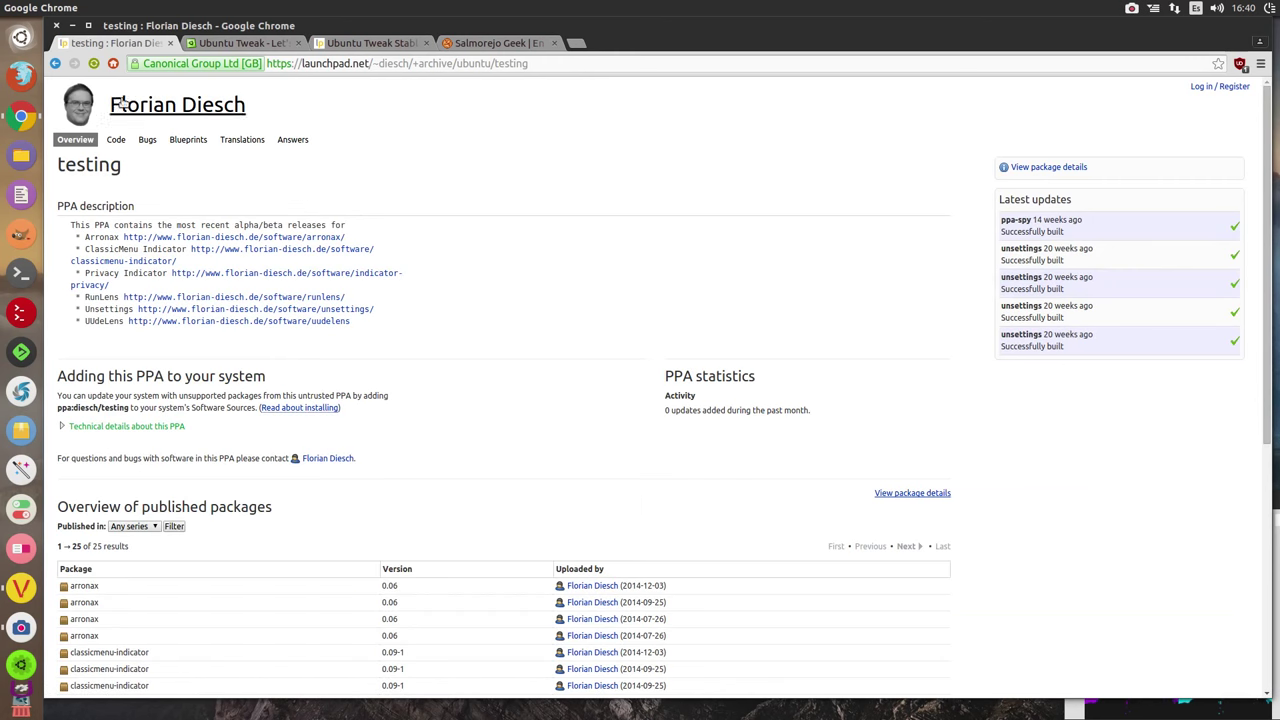
- Return to the ClassicMenu Indicator page and download classicmenu-indicator_0.09-1_all.deb, keeping the file
{"action": "left_click", "coordinate": [57, 63]}
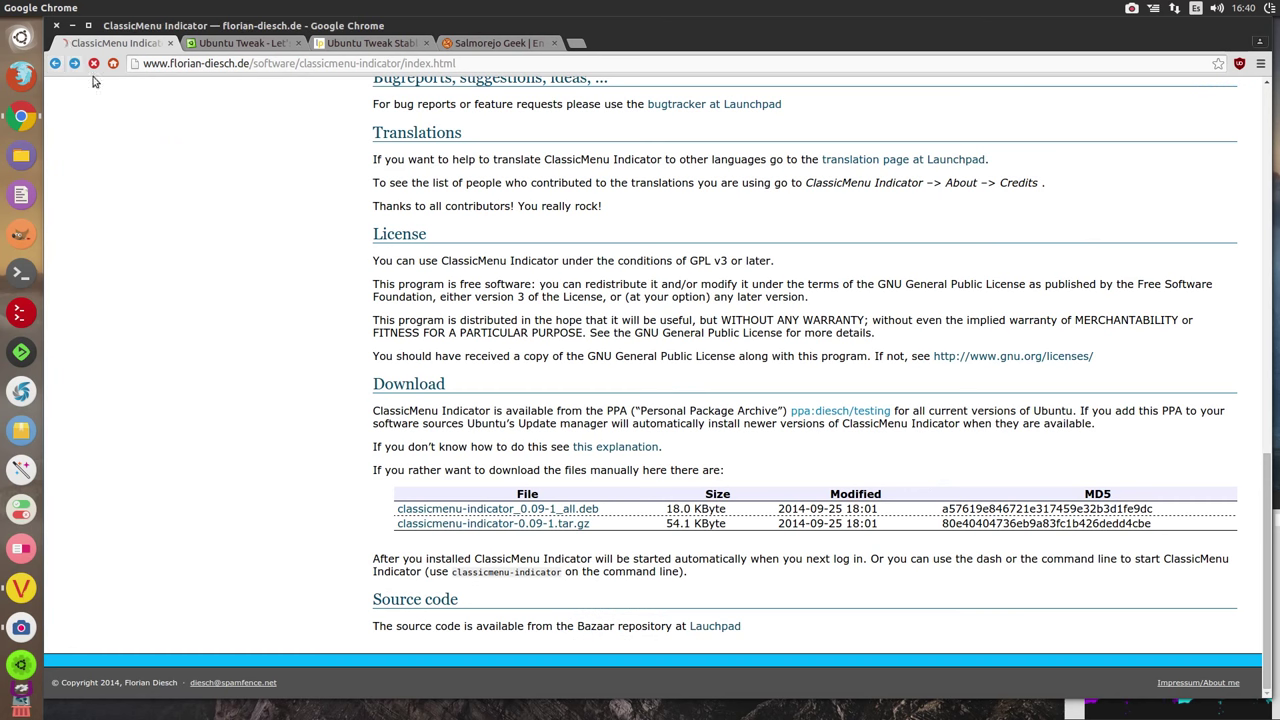
{"action": "left_click", "coordinate": [419, 510]}
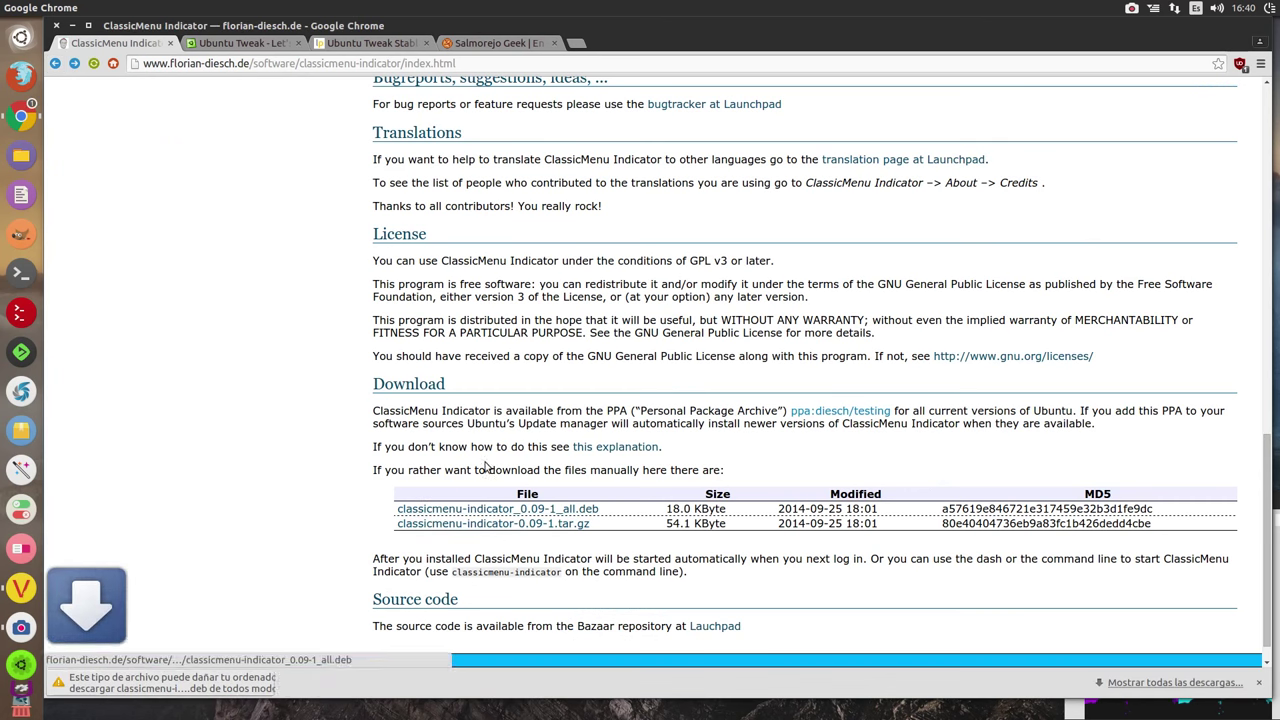
{"action": "left_click", "coordinate": [408, 682]}
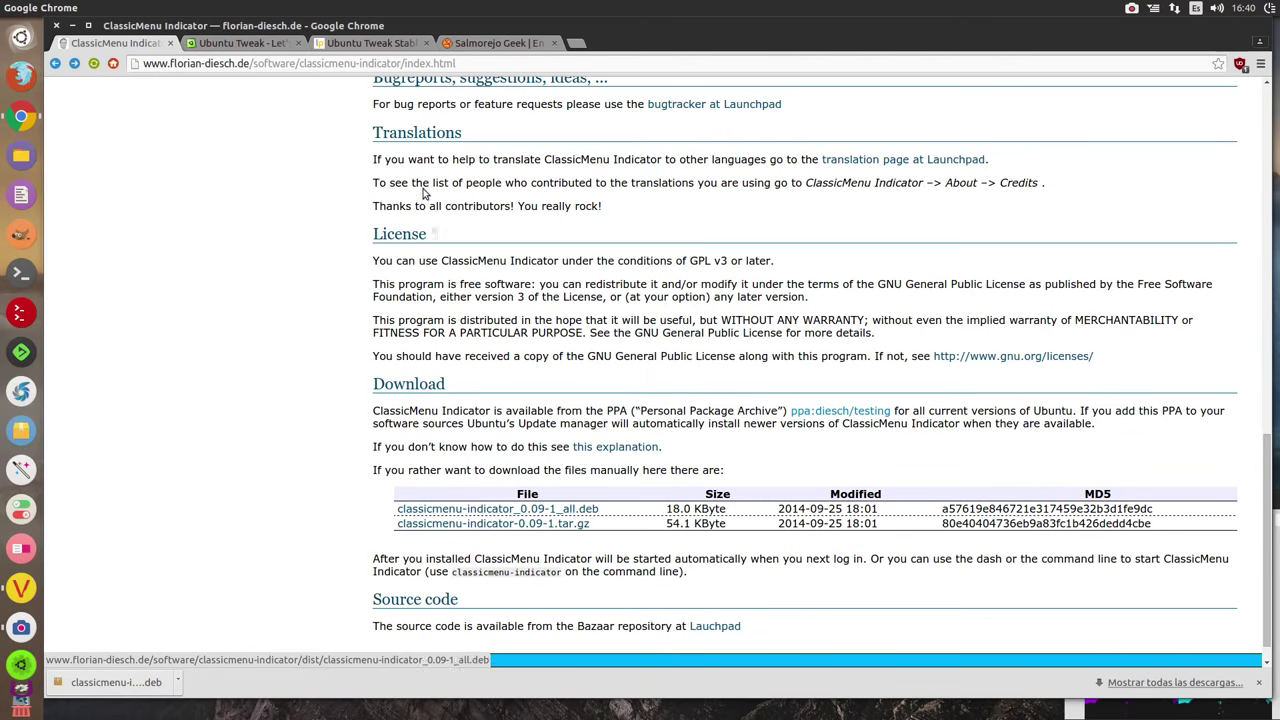
- Minimize the browser and examine the ClassicMenu Indicator's Hardware category on the desktop, and dismiss the menu
{"action": "left_click", "coordinate": [73, 26]}
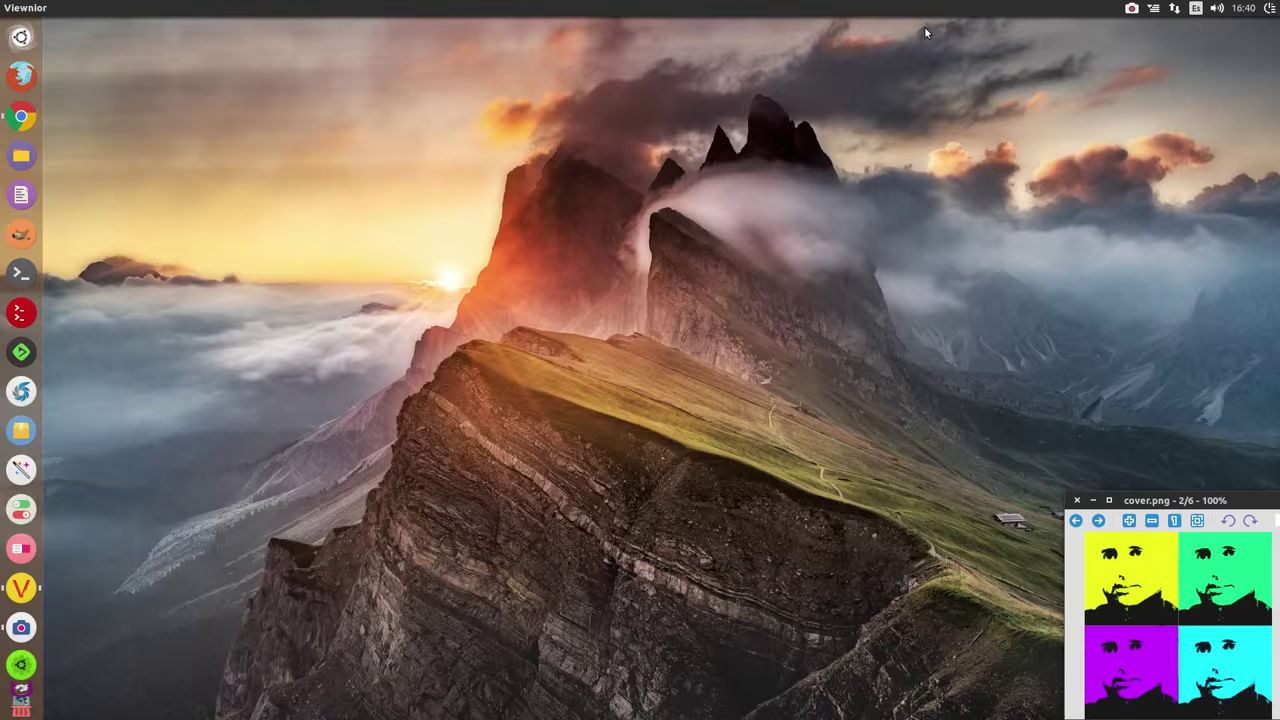
{"action": "left_click", "coordinate": [1158, 8]}
{"action": "mouse_move", "coordinate": [1139, 236]}
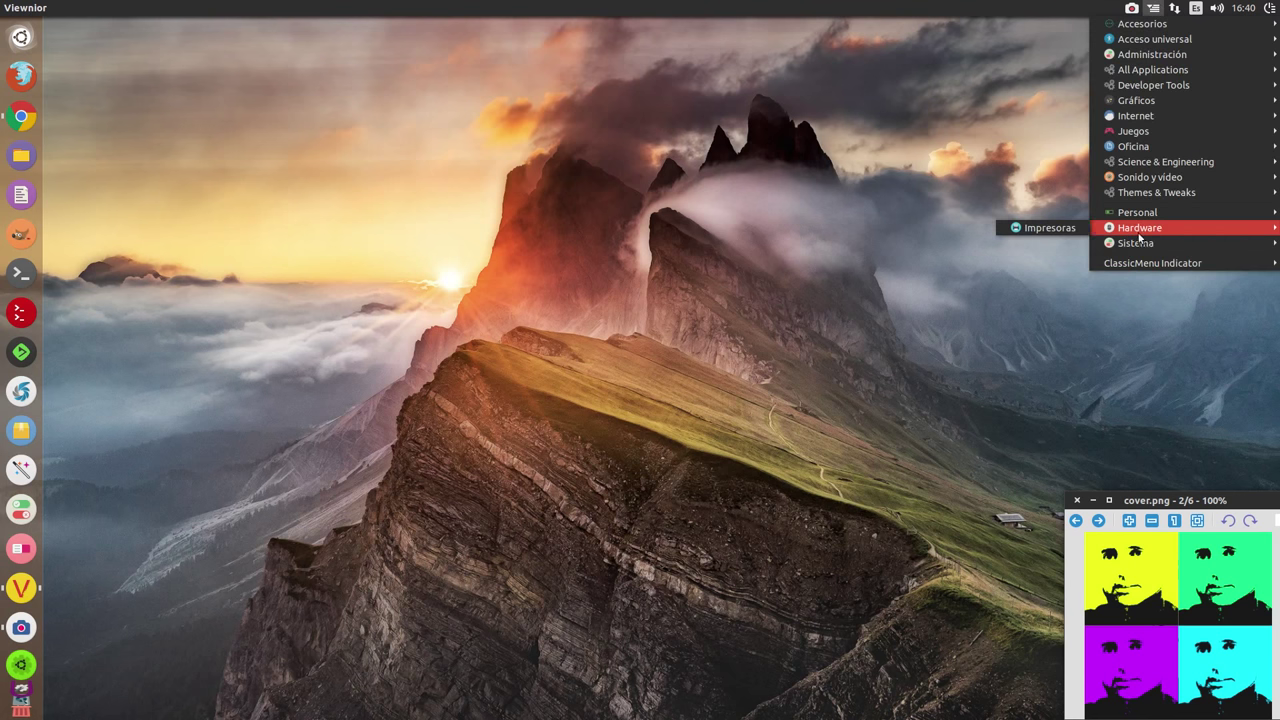
{"action": "left_click", "coordinate": [261, 128]}
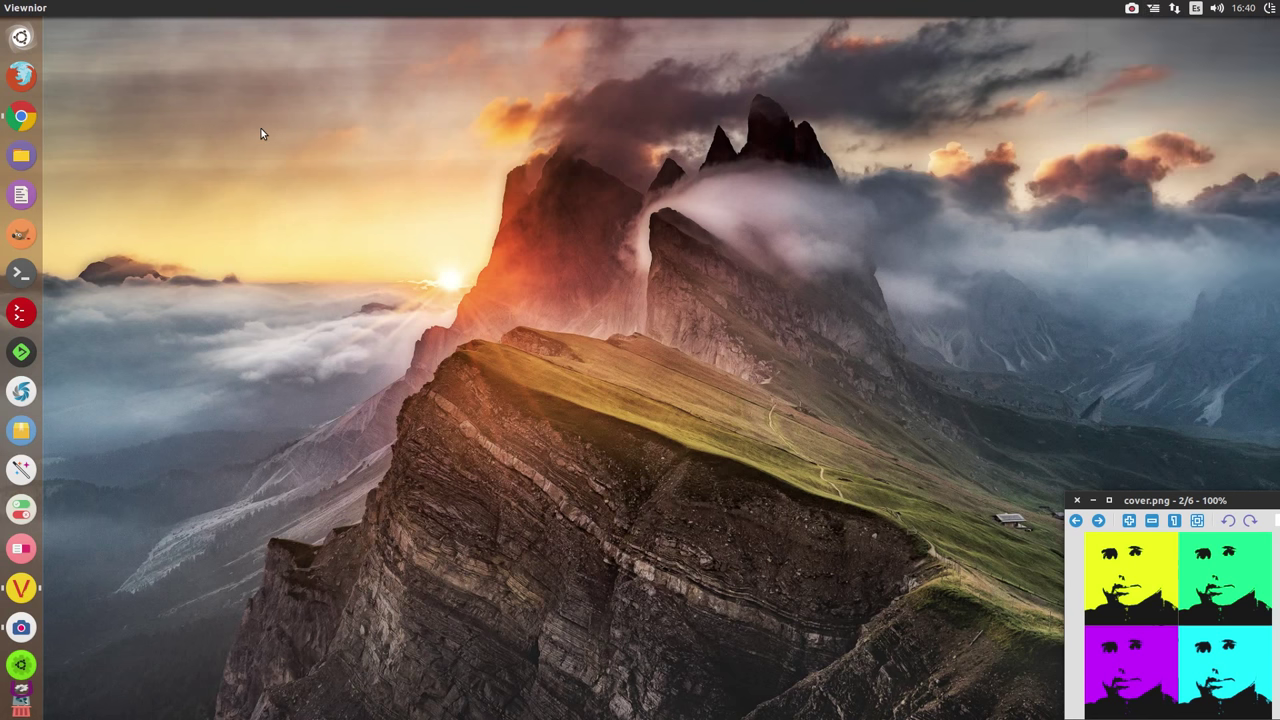
- Switch back to Google Chrome, reopen the testing PPA page and examine the Ubuntu series offered in its published-packages filter
{"action": "key", "text": "alt+Tab"}
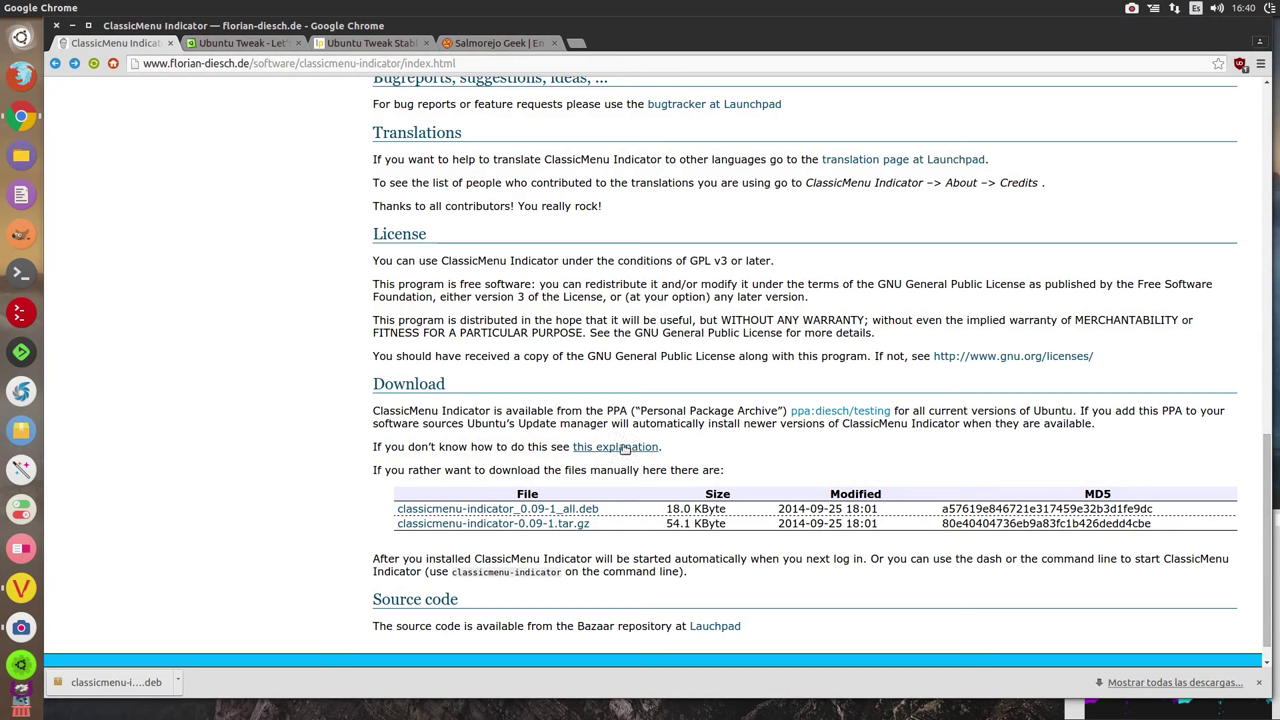
{"action": "scroll", "coordinate": [626, 455], "scroll_direction": "up", "scroll_amount": 1}
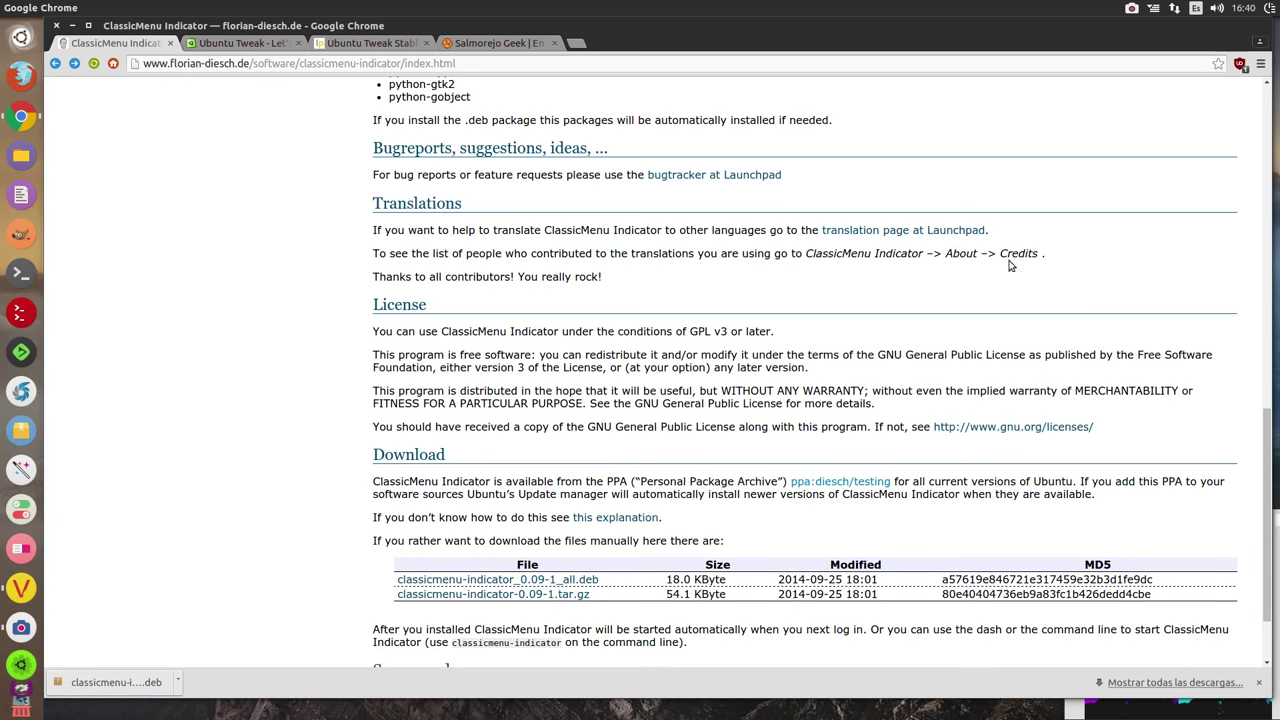
{"action": "scroll", "coordinate": [1038, 272], "scroll_direction": "down", "scroll_amount": 2}
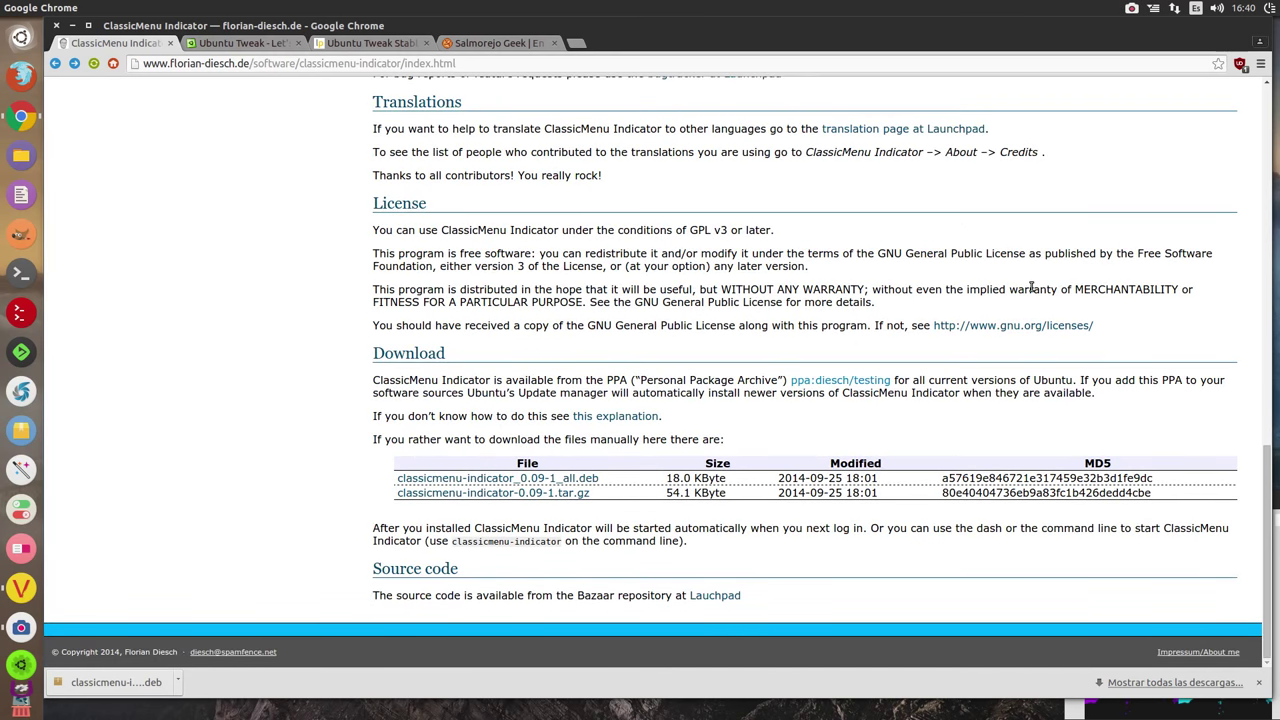
{"action": "scroll", "coordinate": [845, 390], "scroll_direction": "up", "scroll_amount": 3}
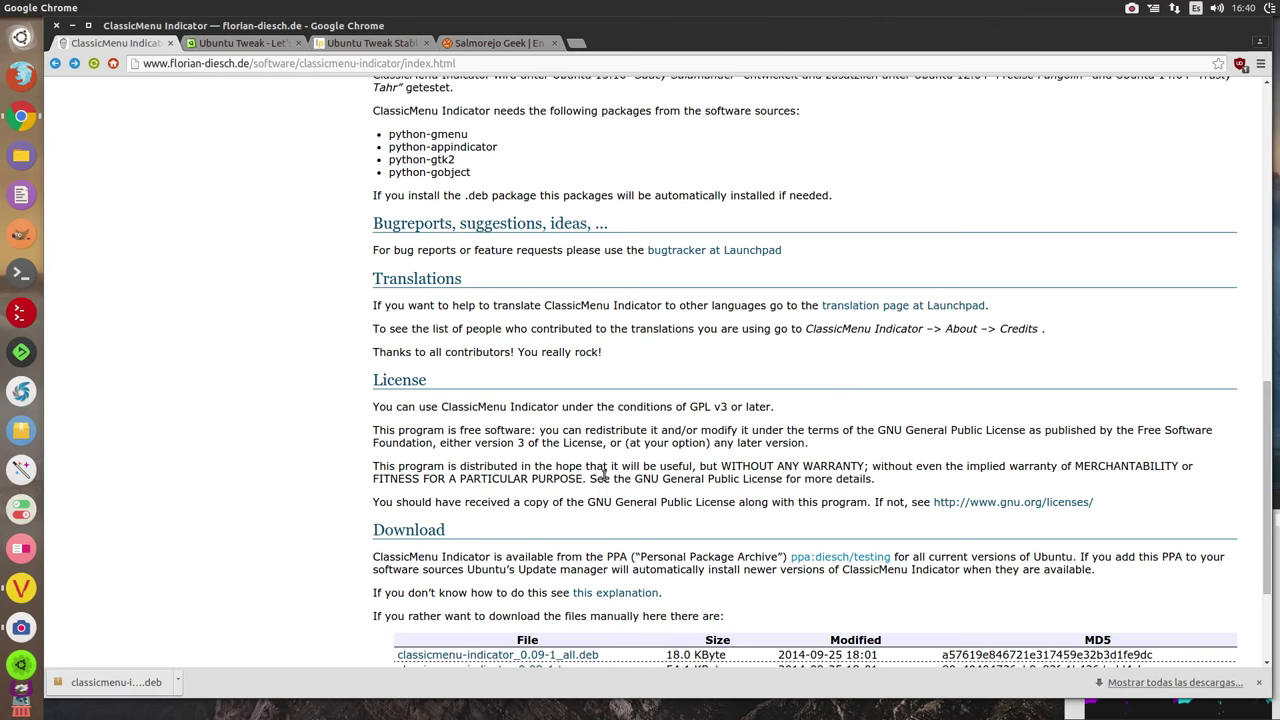
{"action": "scroll", "coordinate": [842, 365], "scroll_direction": "down", "scroll_amount": 2}
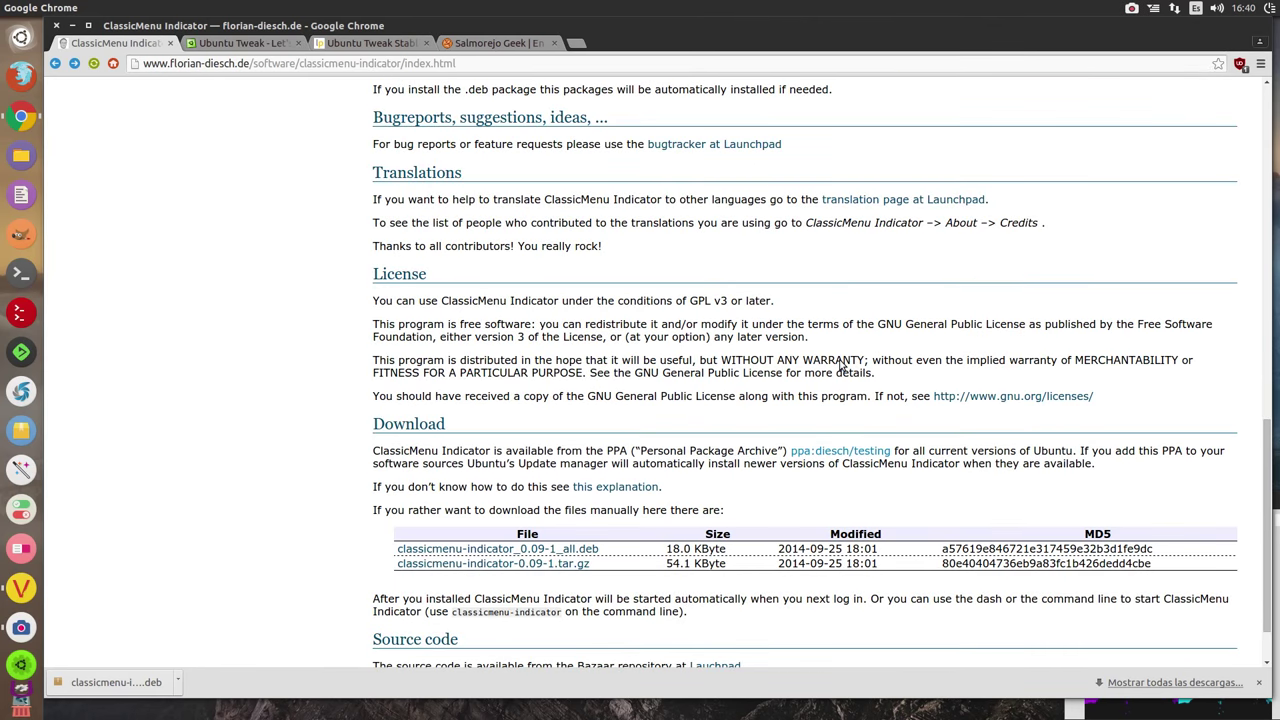
{"action": "left_click", "coordinate": [816, 451]}
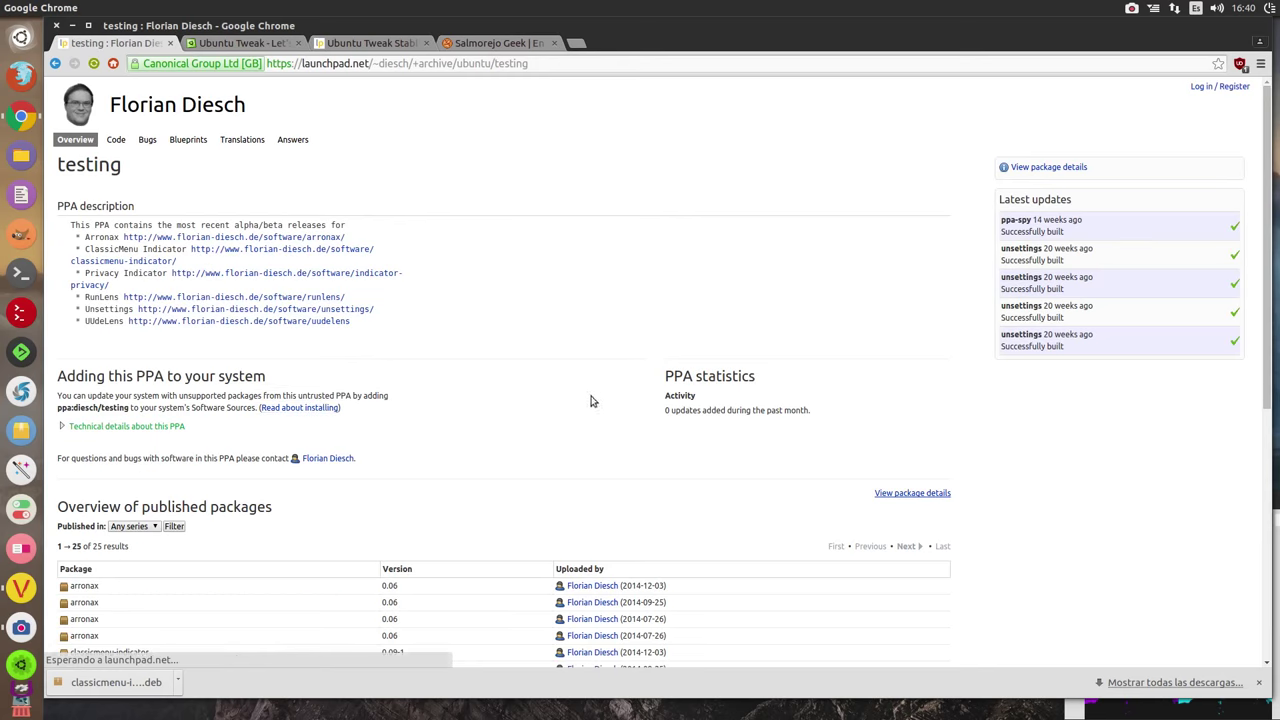
{"action": "left_click", "coordinate": [117, 528]}
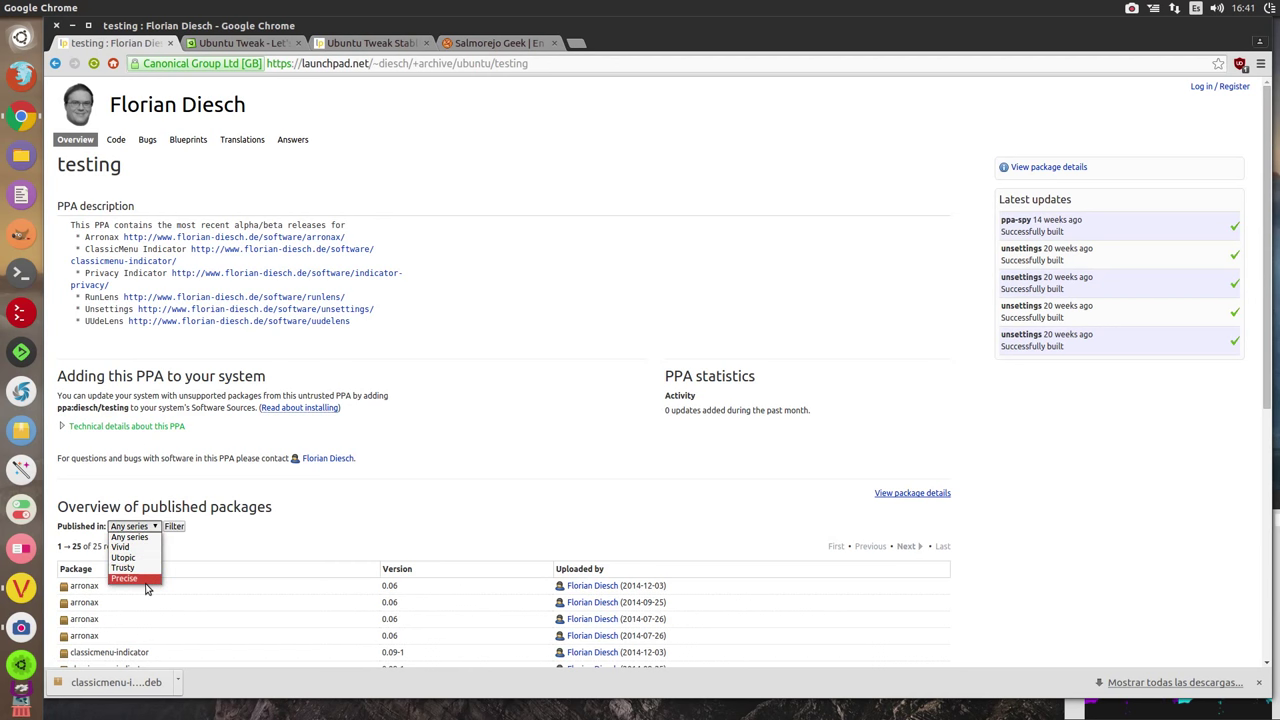
{"action": "left_click", "coordinate": [558, 378]}
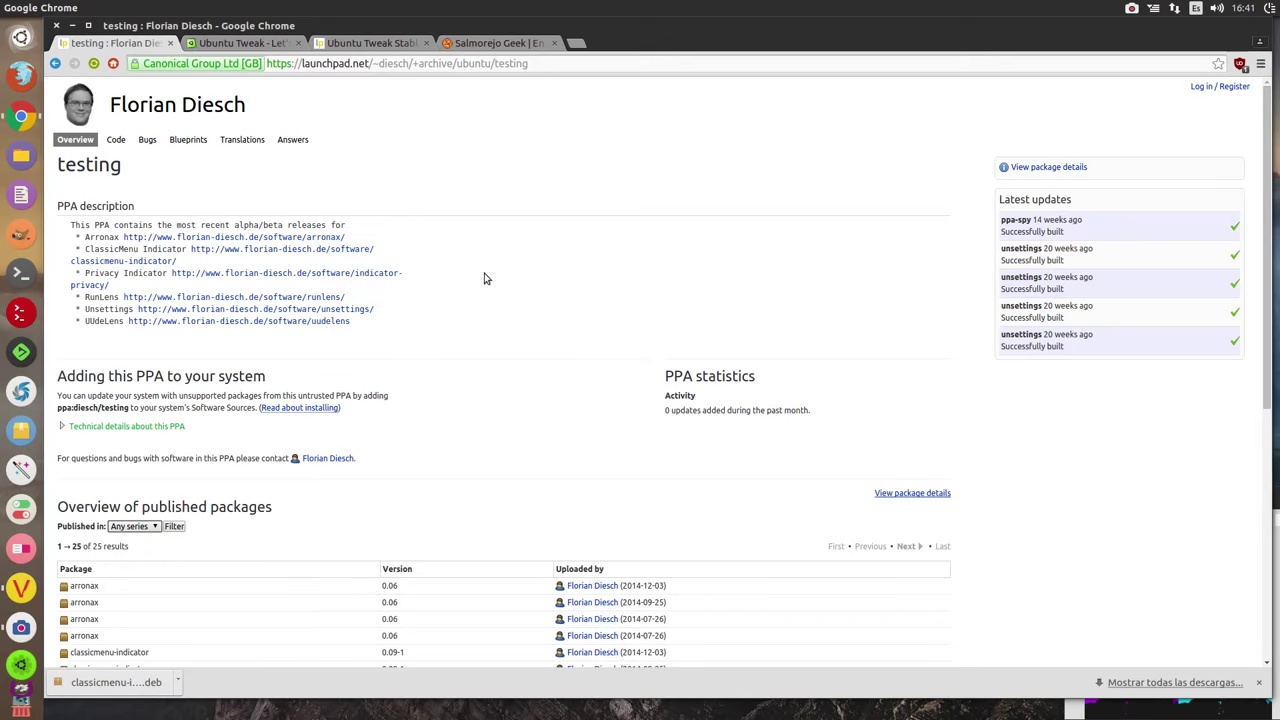
- Go back to the ClassicMenu Indicator page and open the Unsettings page from the table of contents
{"action": "left_click", "coordinate": [56, 64]}
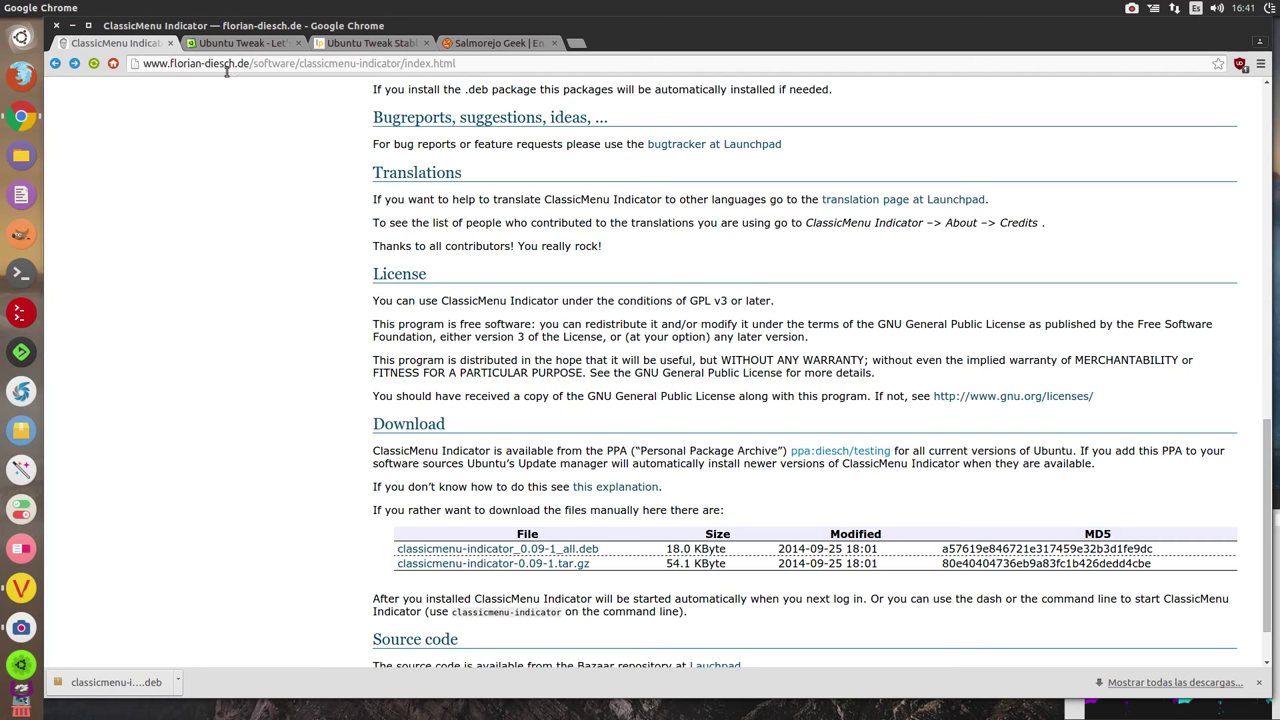
{"action": "scroll", "coordinate": [196, 205], "scroll_direction": "up", "scroll_amount": 2}
{"action": "scroll", "coordinate": [214, 222], "scroll_direction": "up", "scroll_amount": 4}
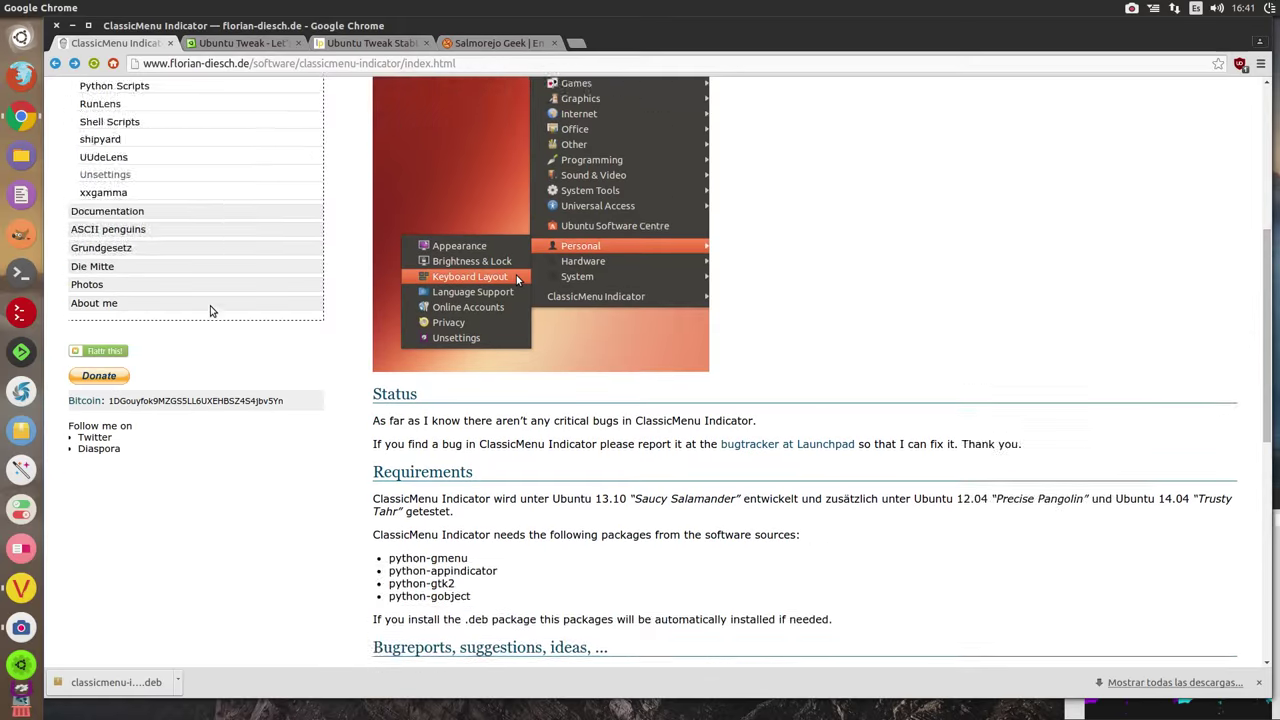
{"action": "scroll", "coordinate": [210, 311], "scroll_direction": "up", "scroll_amount": 5}
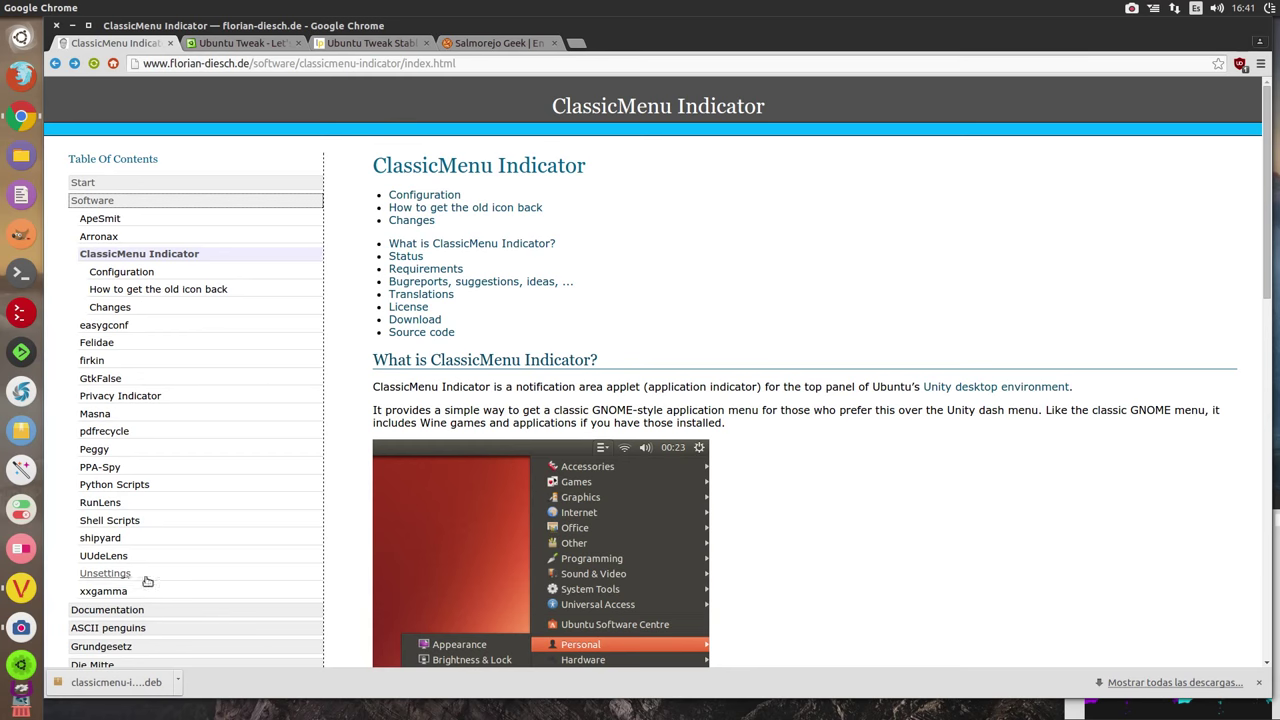
{"action": "left_click", "coordinate": [106, 579]}
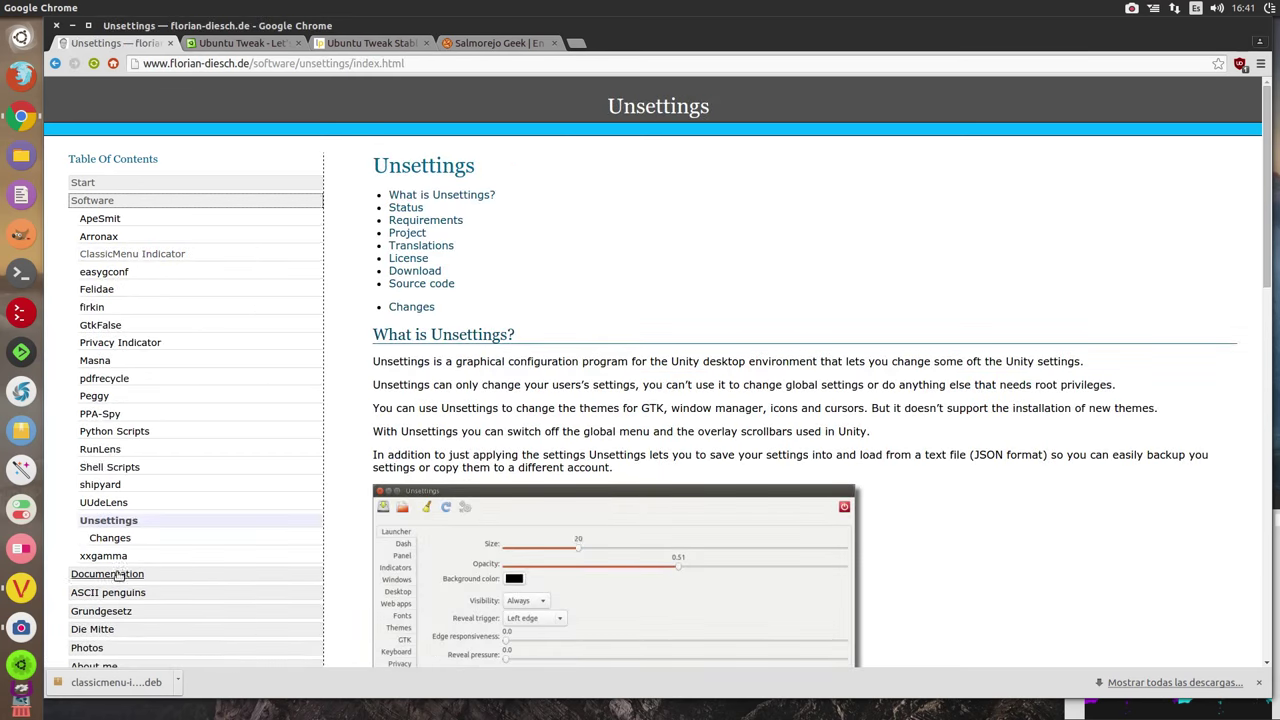
- Examine the Unsettings page from its description and requirements down to the PPA and package files in the Download section
{"action": "scroll", "coordinate": [177, 434], "scroll_direction": "down", "scroll_amount": 5}
{"action": "scroll", "coordinate": [300, 350], "scroll_direction": "up", "scroll_amount": 3}
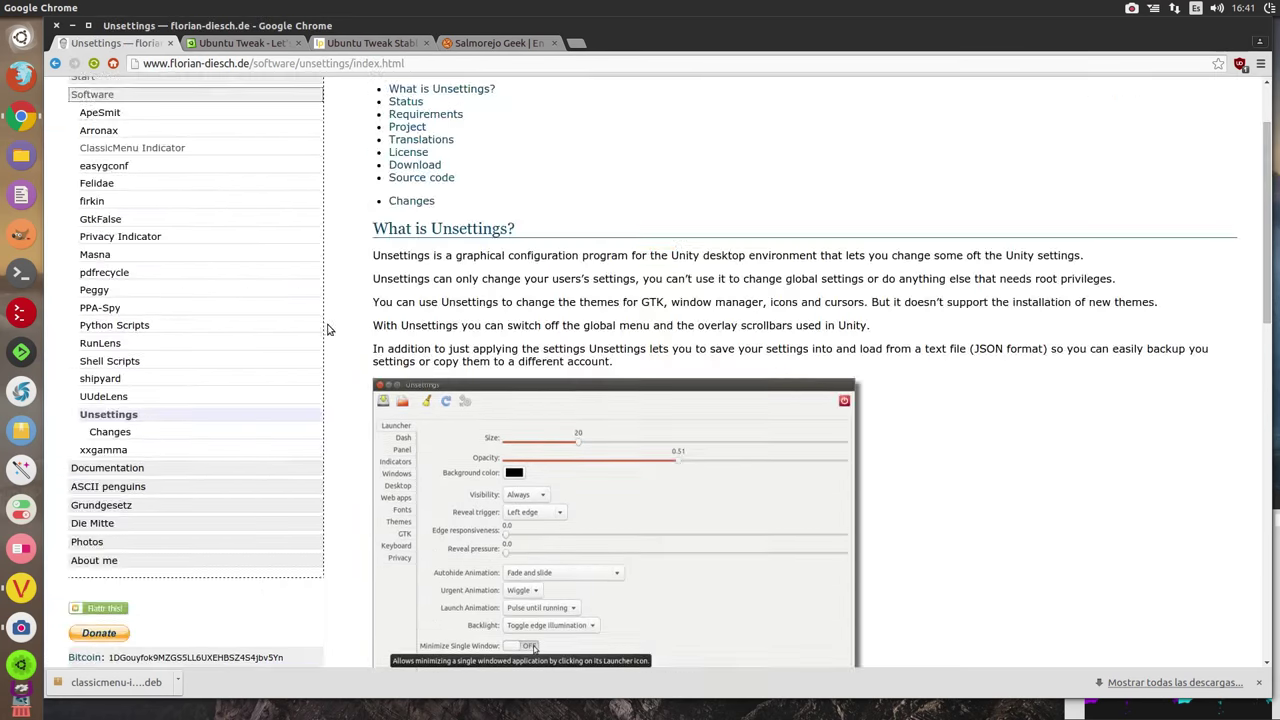
{"action": "scroll", "coordinate": [380, 205], "scroll_direction": "up", "scroll_amount": 2}
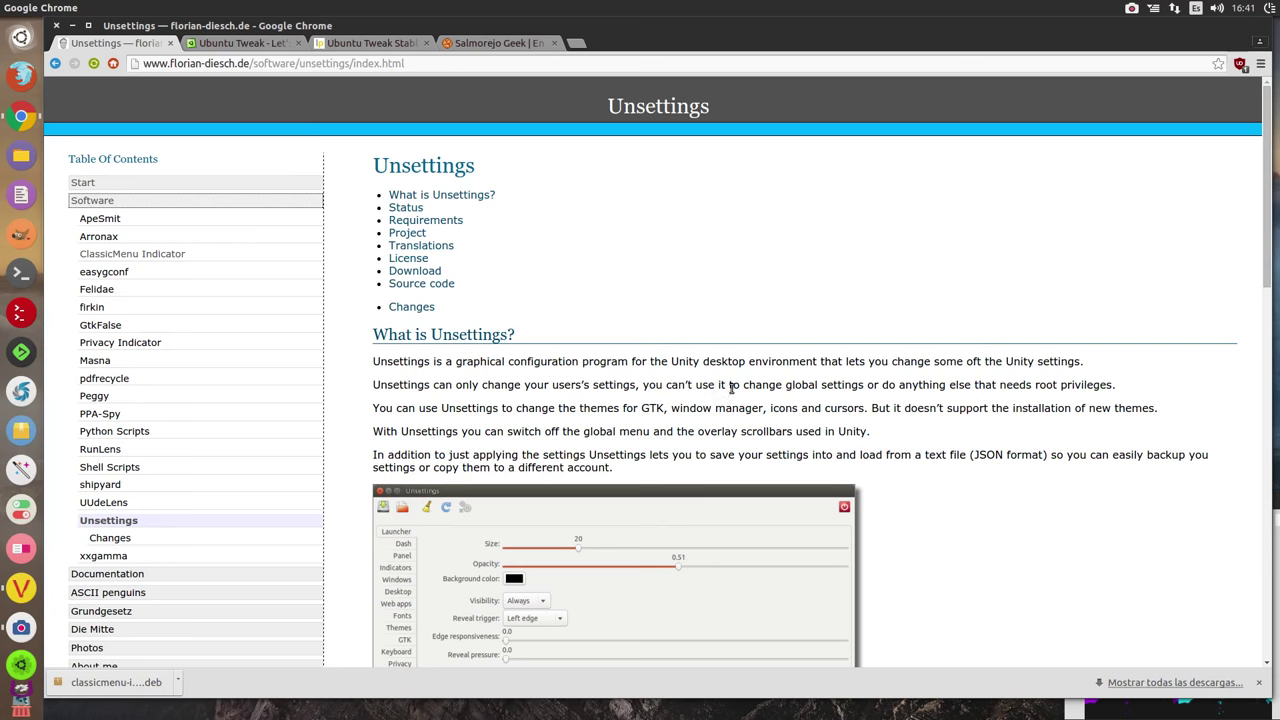
{"action": "scroll", "coordinate": [735, 386], "scroll_direction": "down", "scroll_amount": 10}
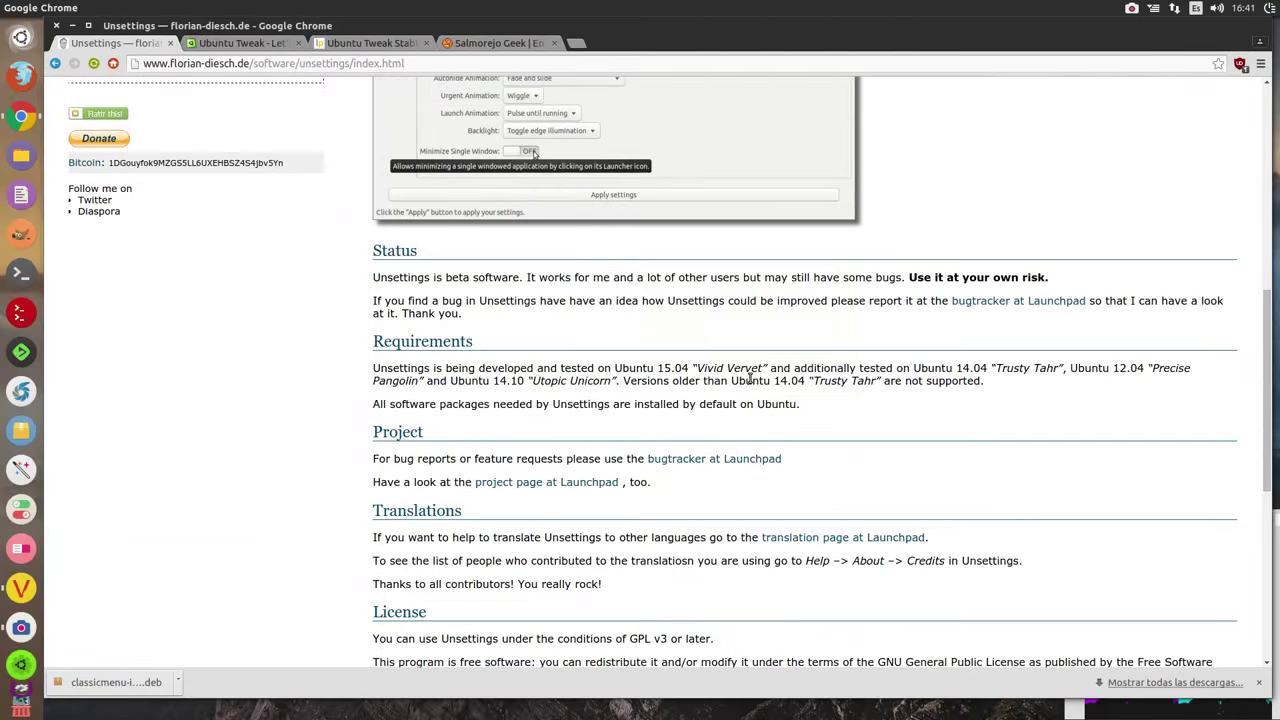
{"action": "scroll", "coordinate": [750, 378], "scroll_direction": "down", "scroll_amount": 5}
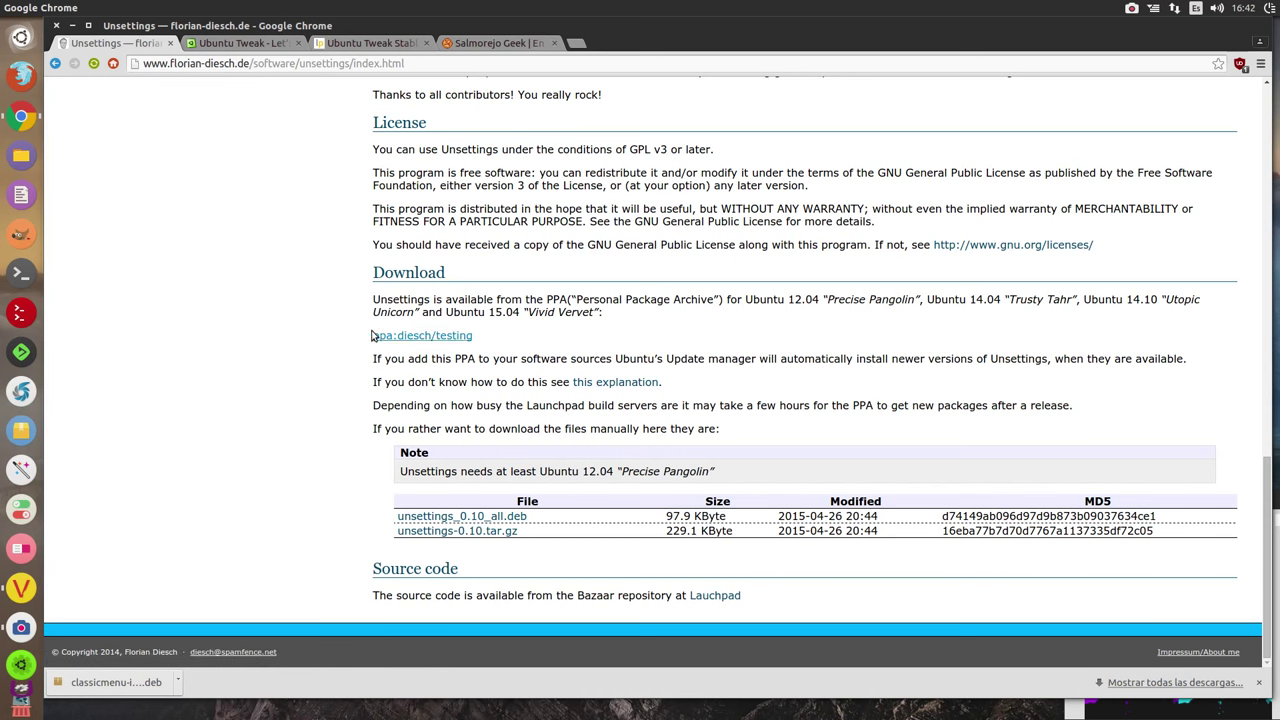
- Get the browser out of the way, launch Unsettings and place its window in the upper middle of the desktop
{"action": "left_click", "coordinate": [72, 26]}
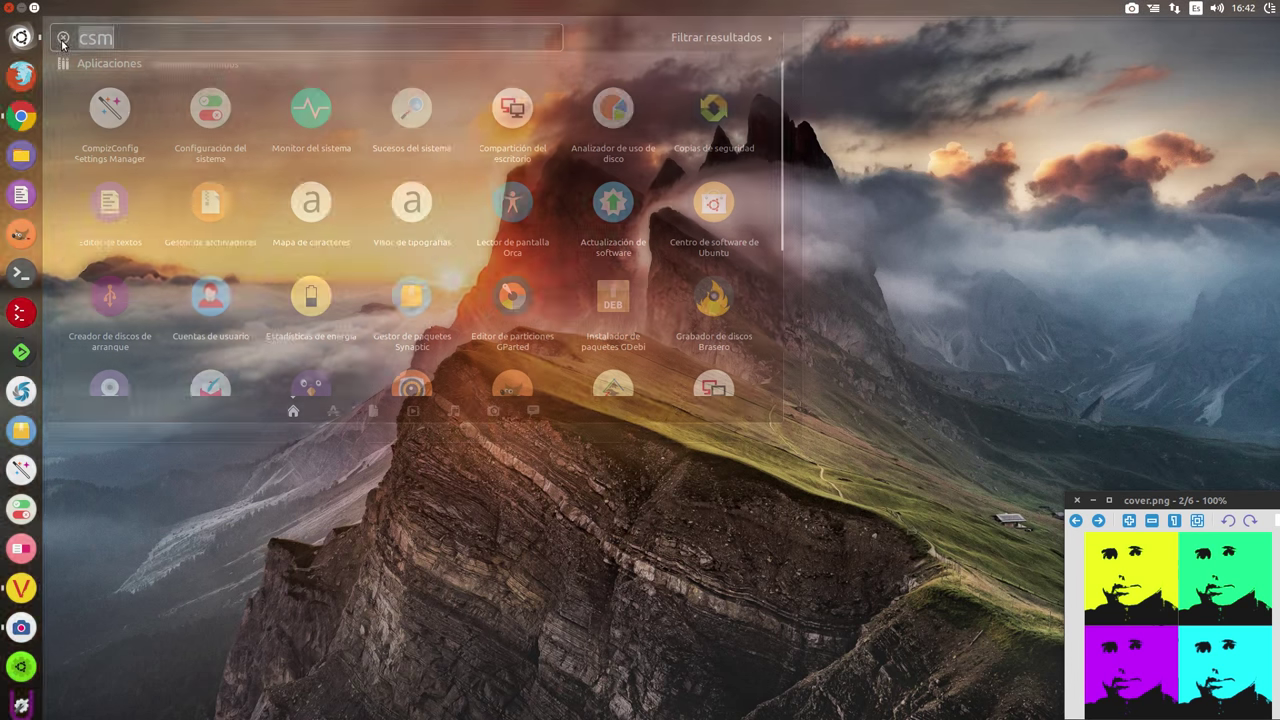
{"action": "key", "text": "super"}
{"action": "key", "text": "BackSpace"}
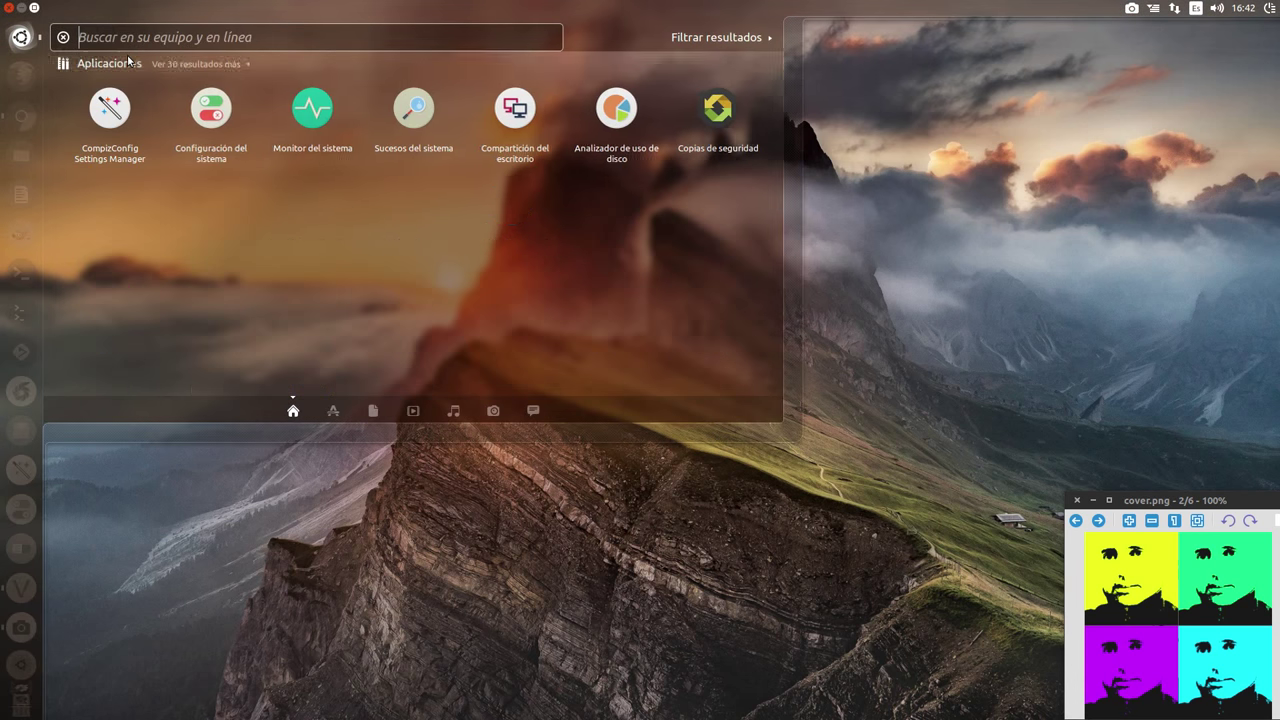
{"action": "left_click", "coordinate": [187, 551]}
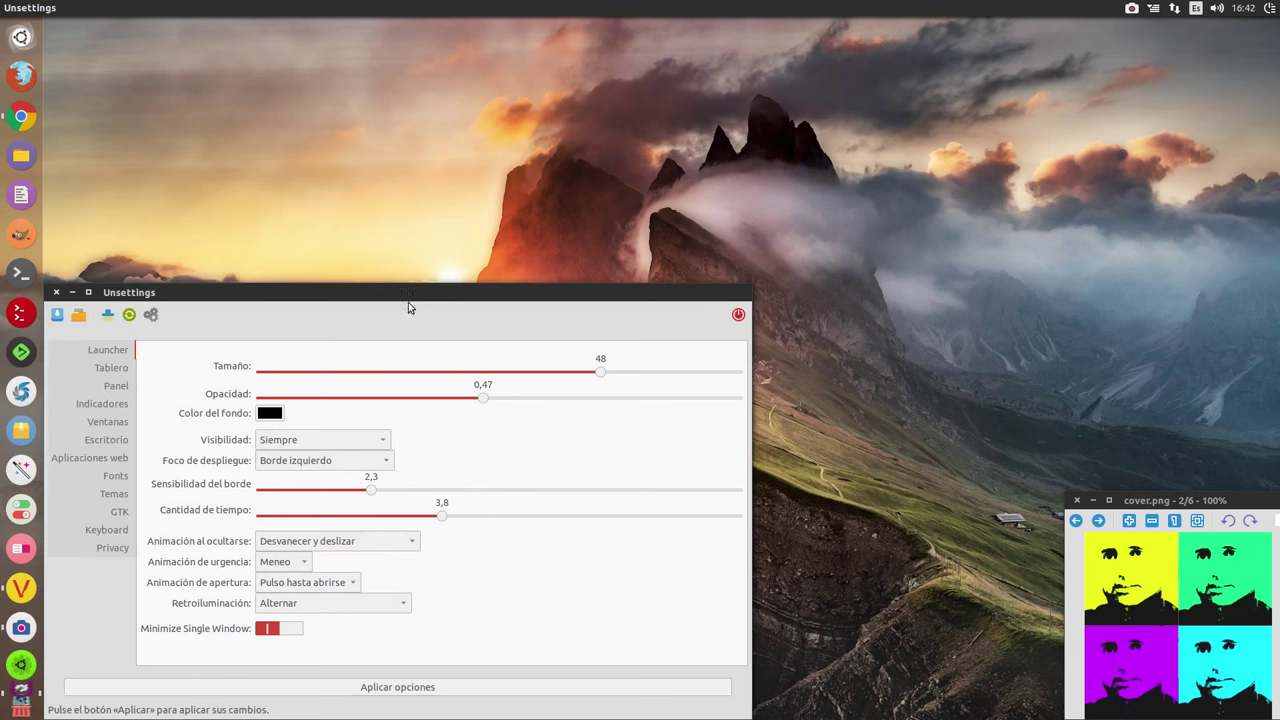
{"action": "left_click_drag", "start_coordinate": [349, 300], "coordinate": [517, 125]}
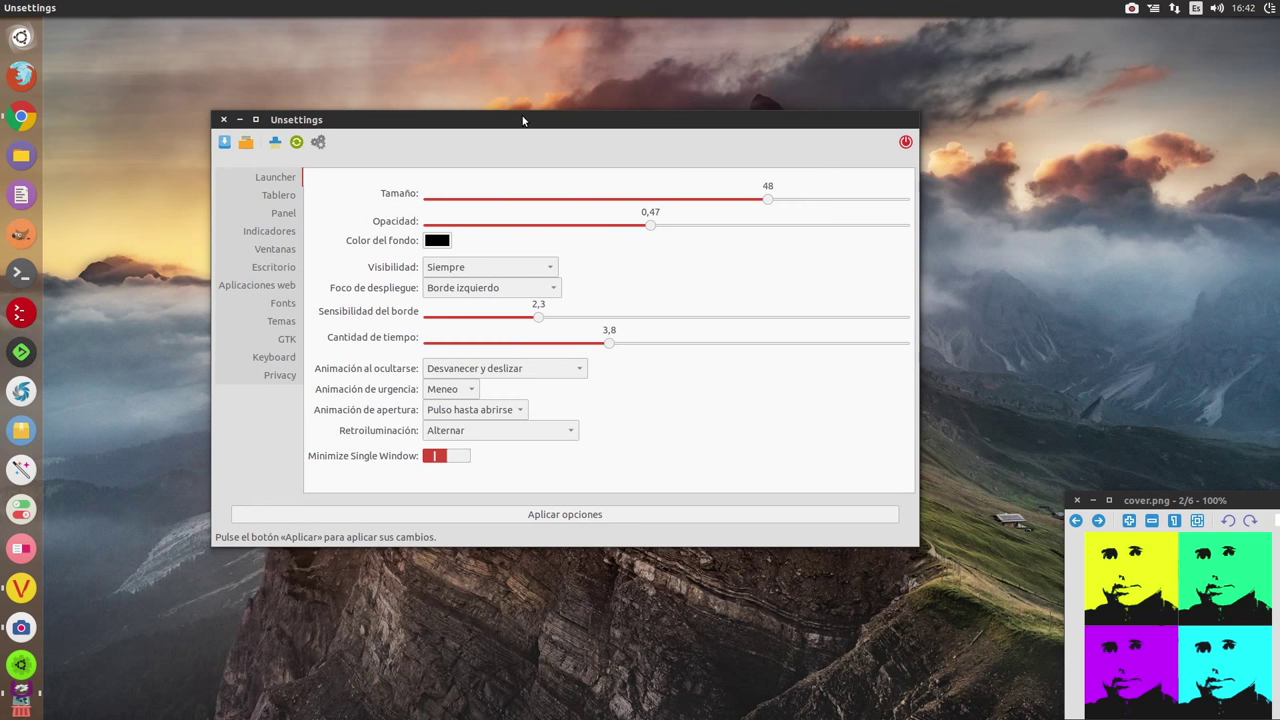
{"action": "left_click_drag", "start_coordinate": [531, 117], "coordinate": [627, 60]}
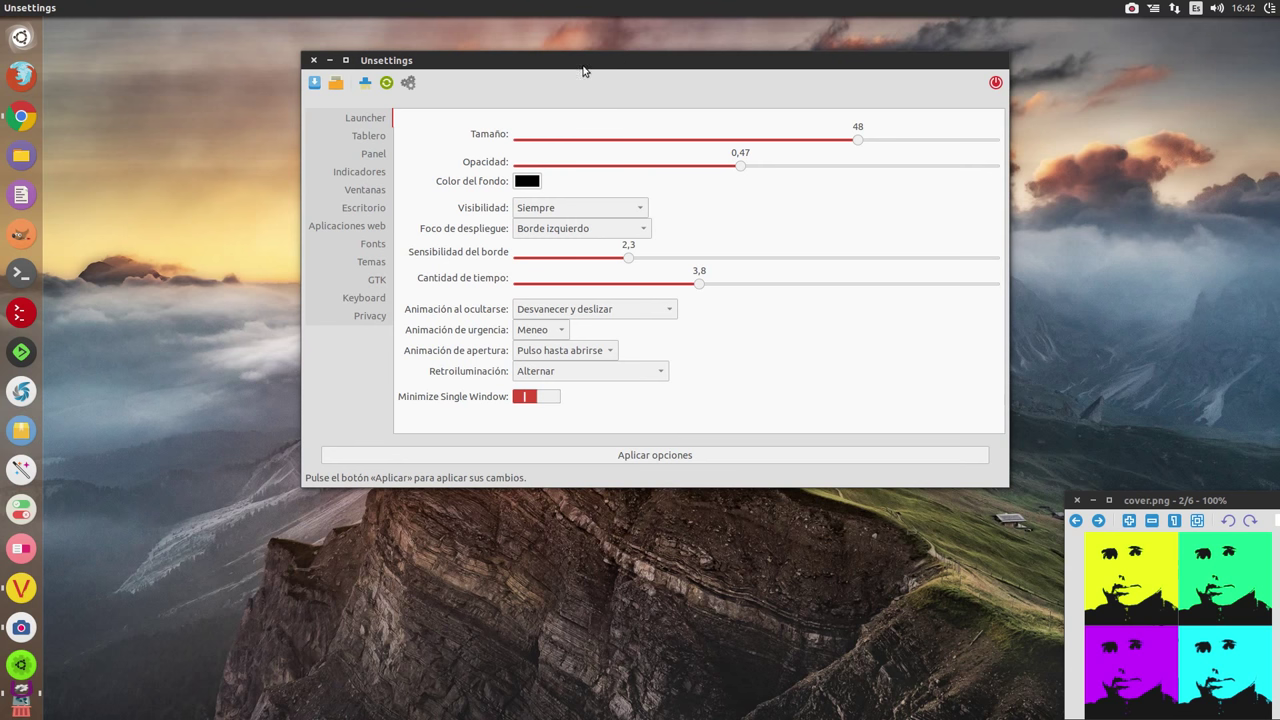
{"action": "left_click_drag", "start_coordinate": [577, 58], "coordinate": [470, 64]}
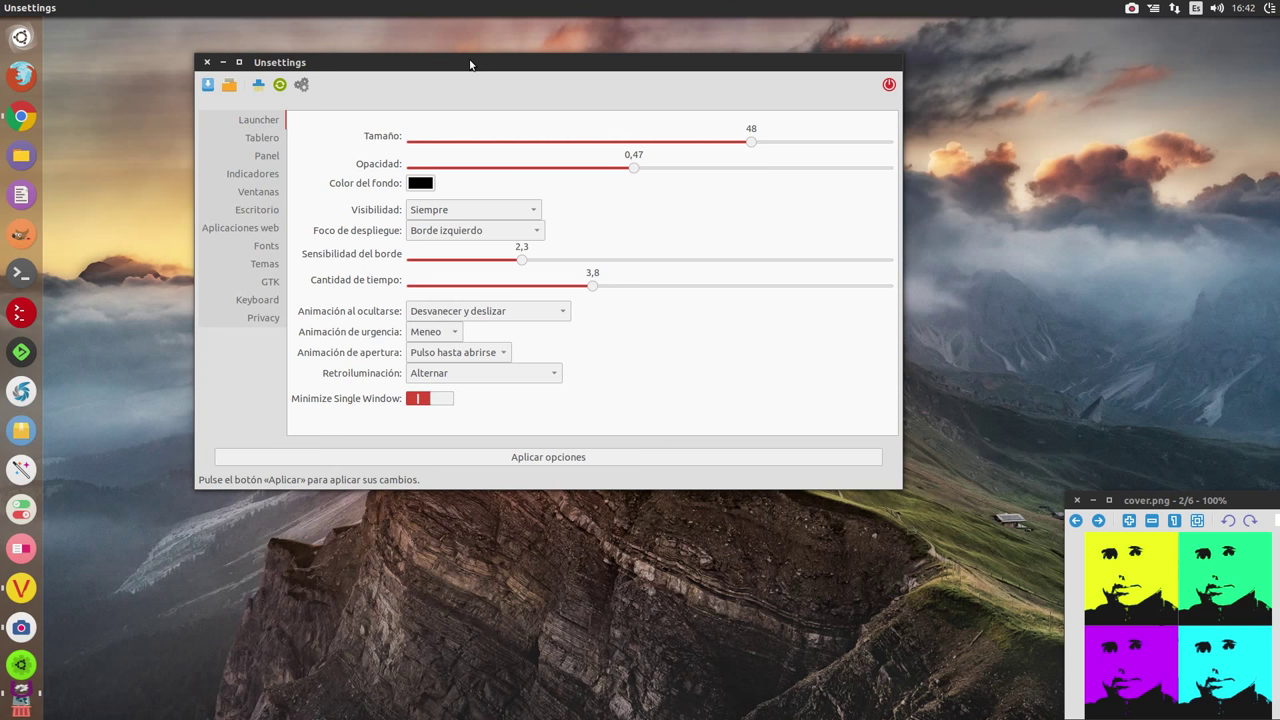
{"action": "left_click_drag", "start_coordinate": [413, 67], "coordinate": [461, 70]}
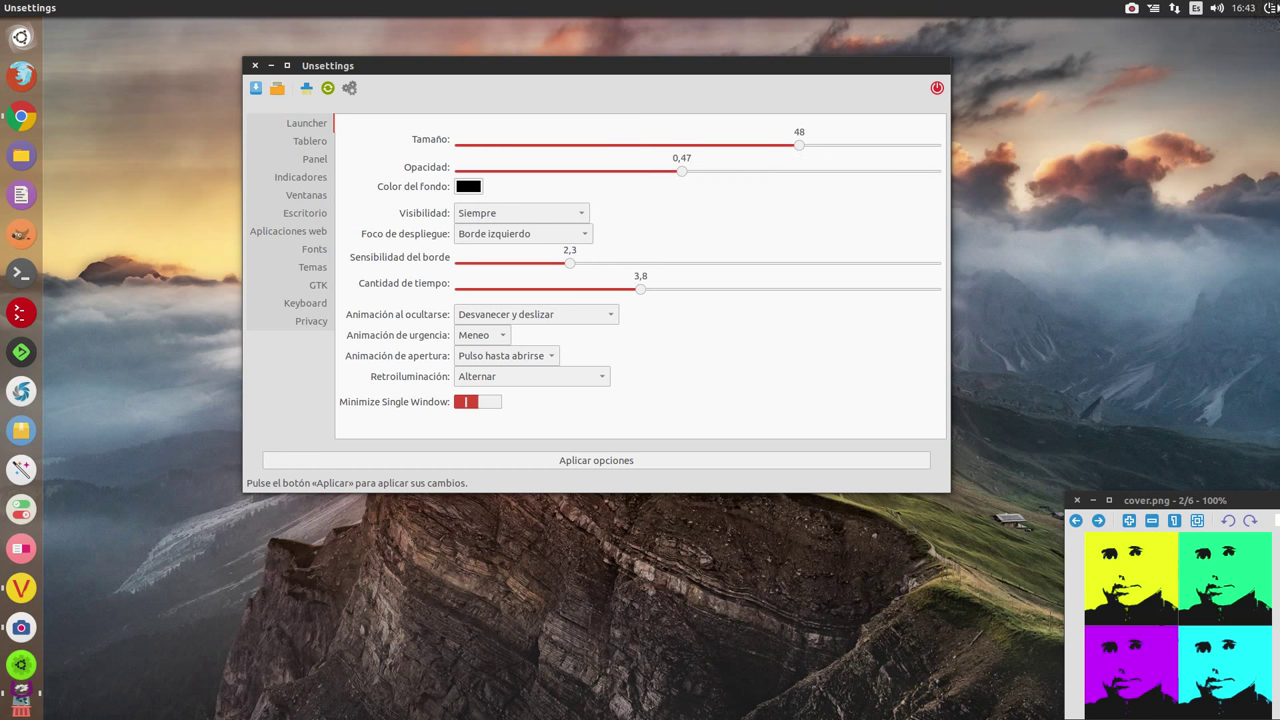
- Open the system settings, examine the Apariencia page and the Unsettings entry in the overview, and close the settings window
{"action": "left_click", "coordinate": [1268, 8]}
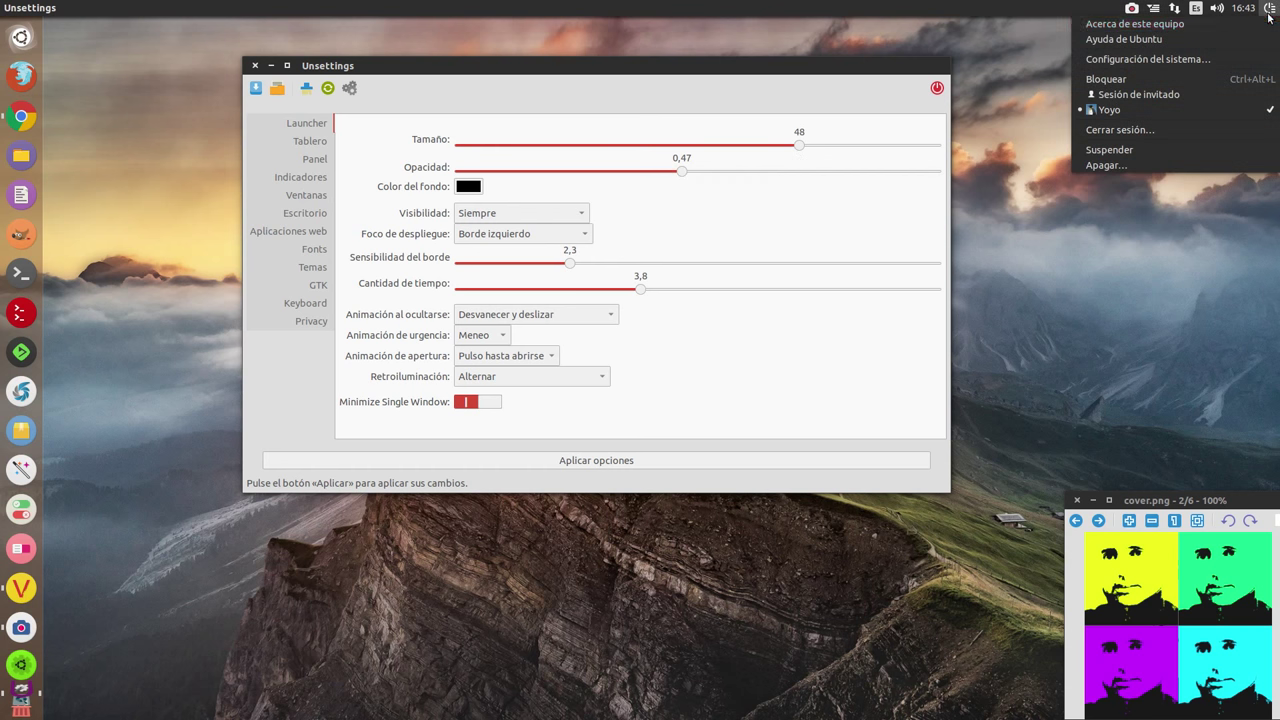
{"action": "left_click", "coordinate": [1147, 59]}
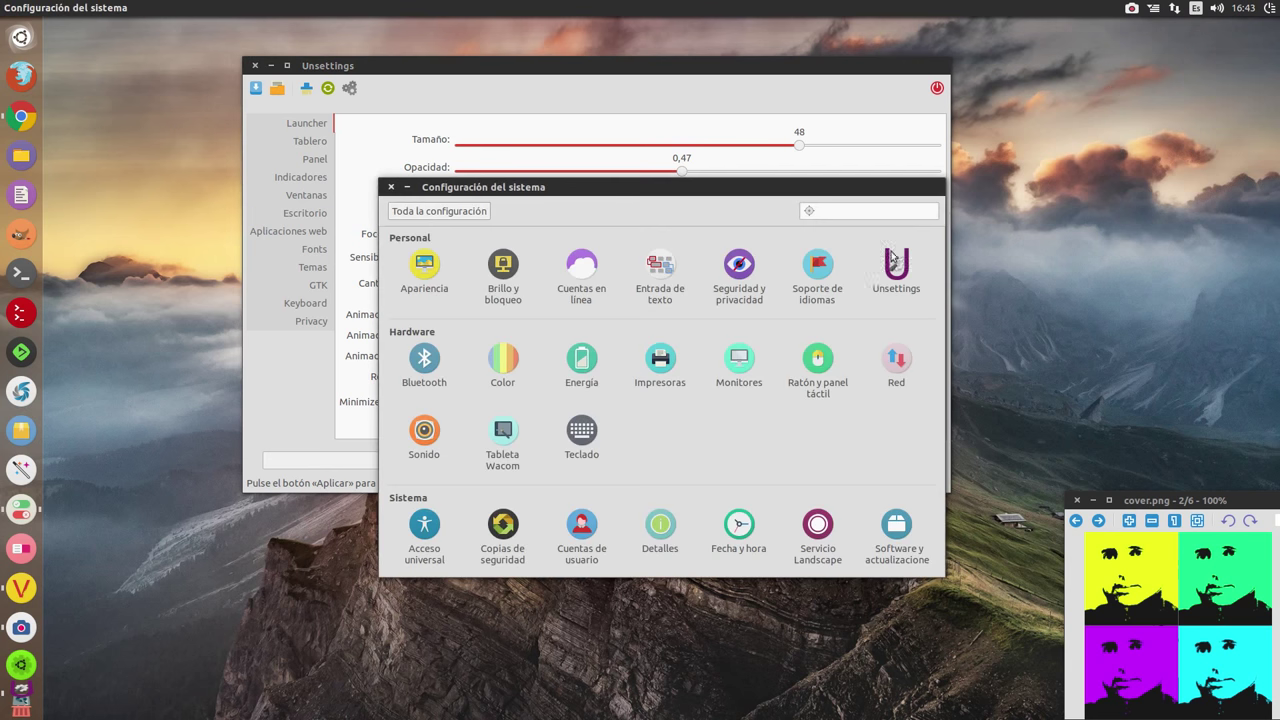
{"action": "left_click", "coordinate": [440, 268]}
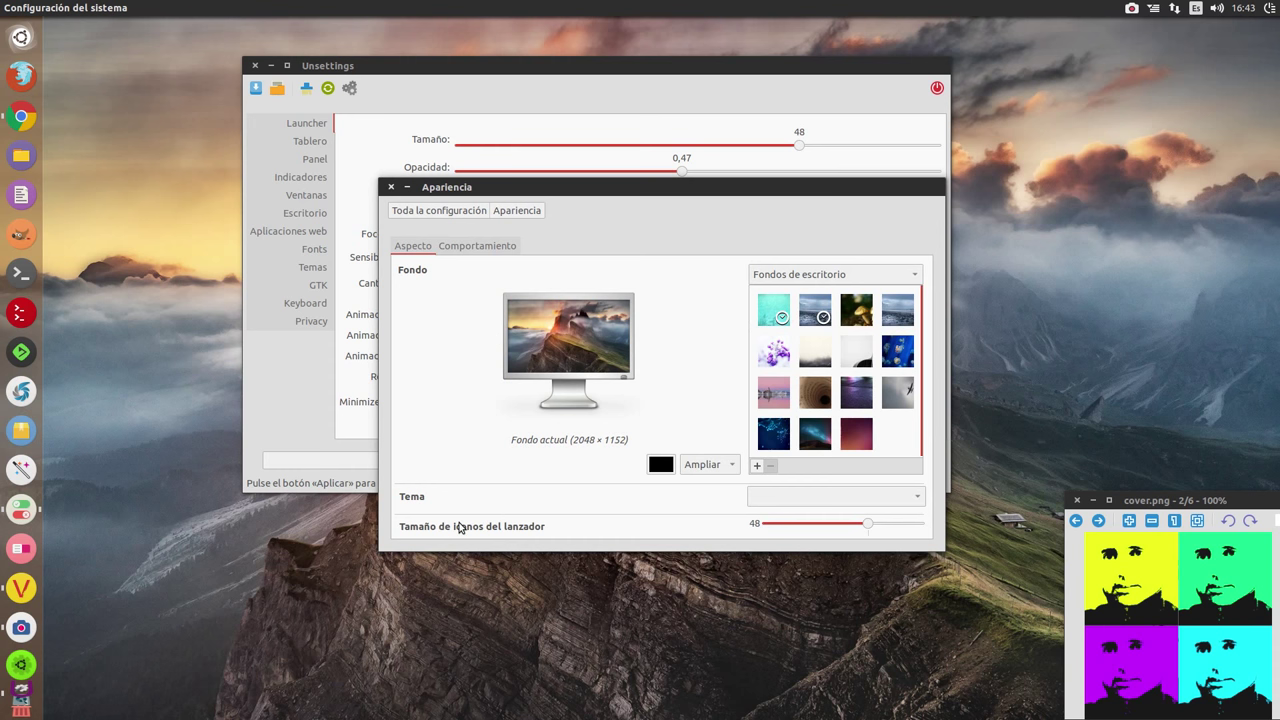
{"action": "left_click", "coordinate": [407, 212]}
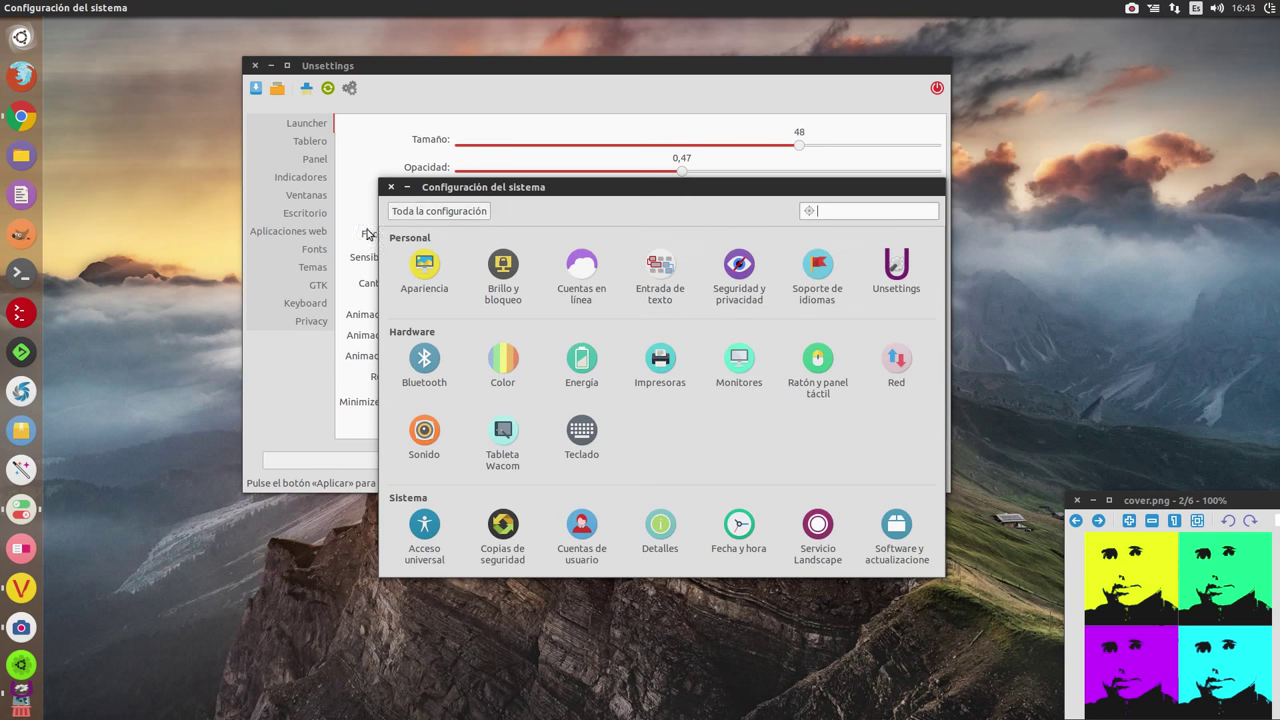
{"action": "left_click_drag", "start_coordinate": [640, 190], "coordinate": [386, 116]}
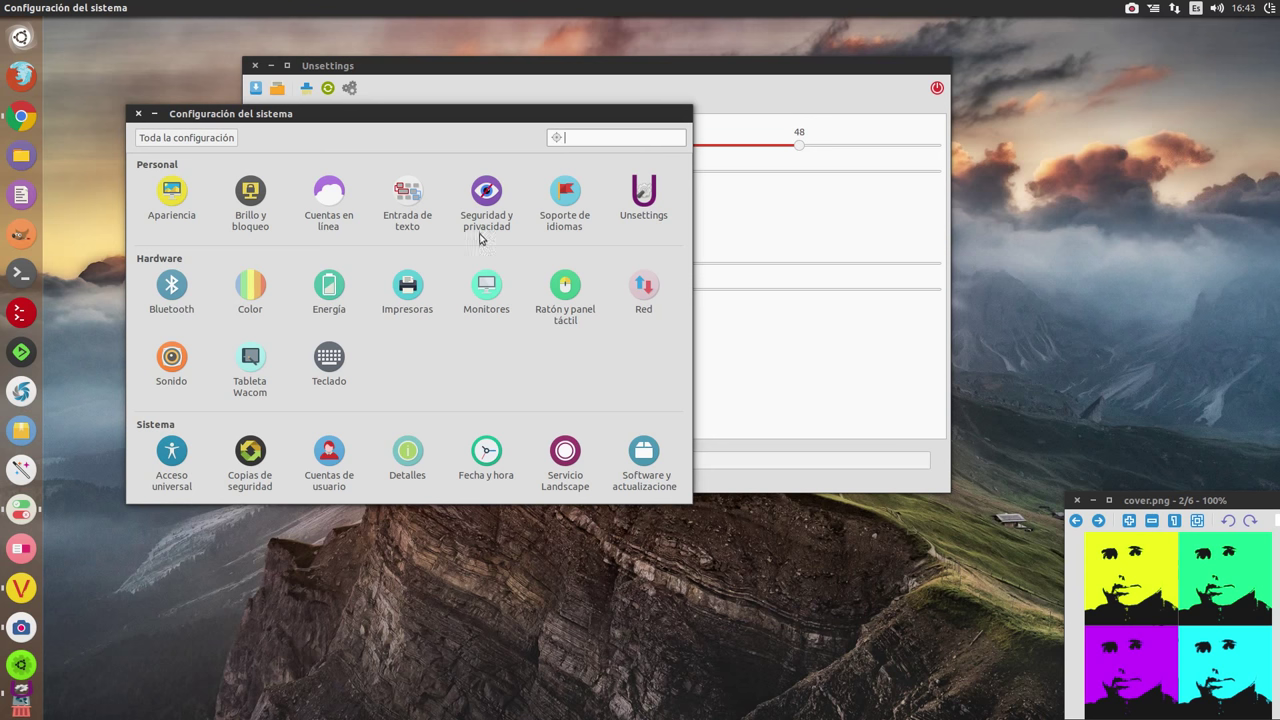
{"action": "left_click_drag", "start_coordinate": [338, 119], "coordinate": [481, 230]}
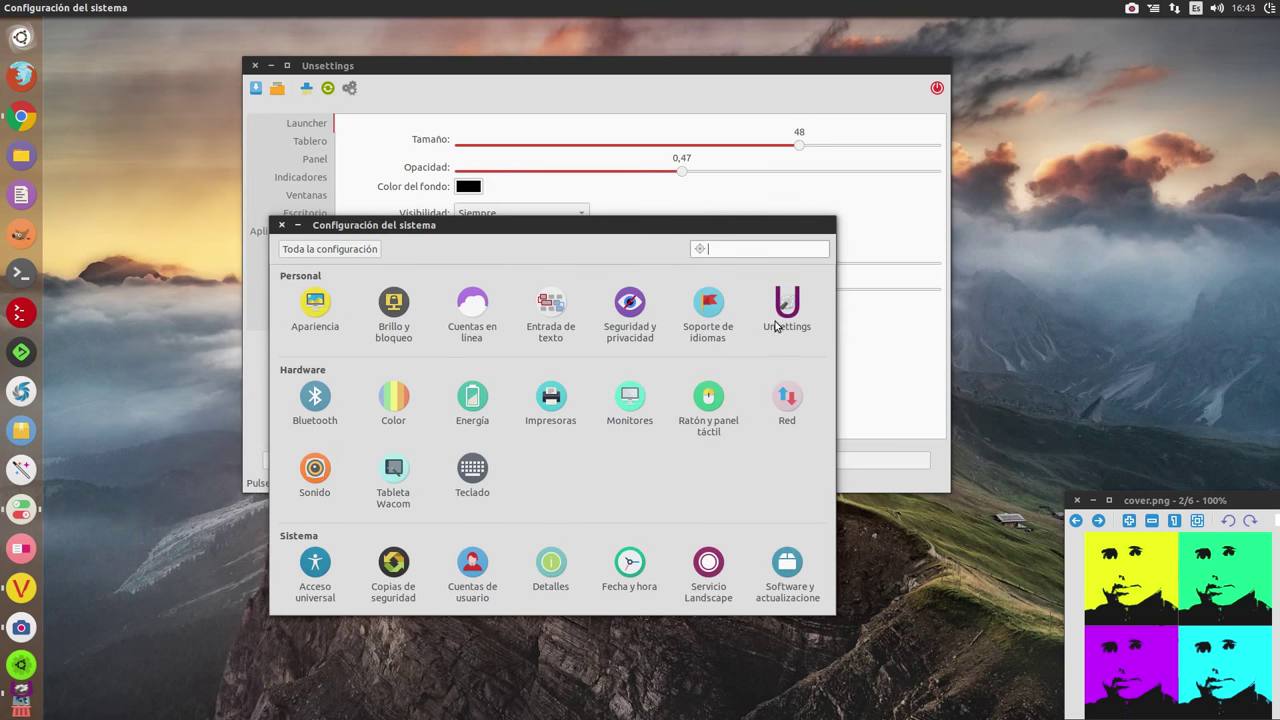
{"action": "left_click", "coordinate": [284, 226]}
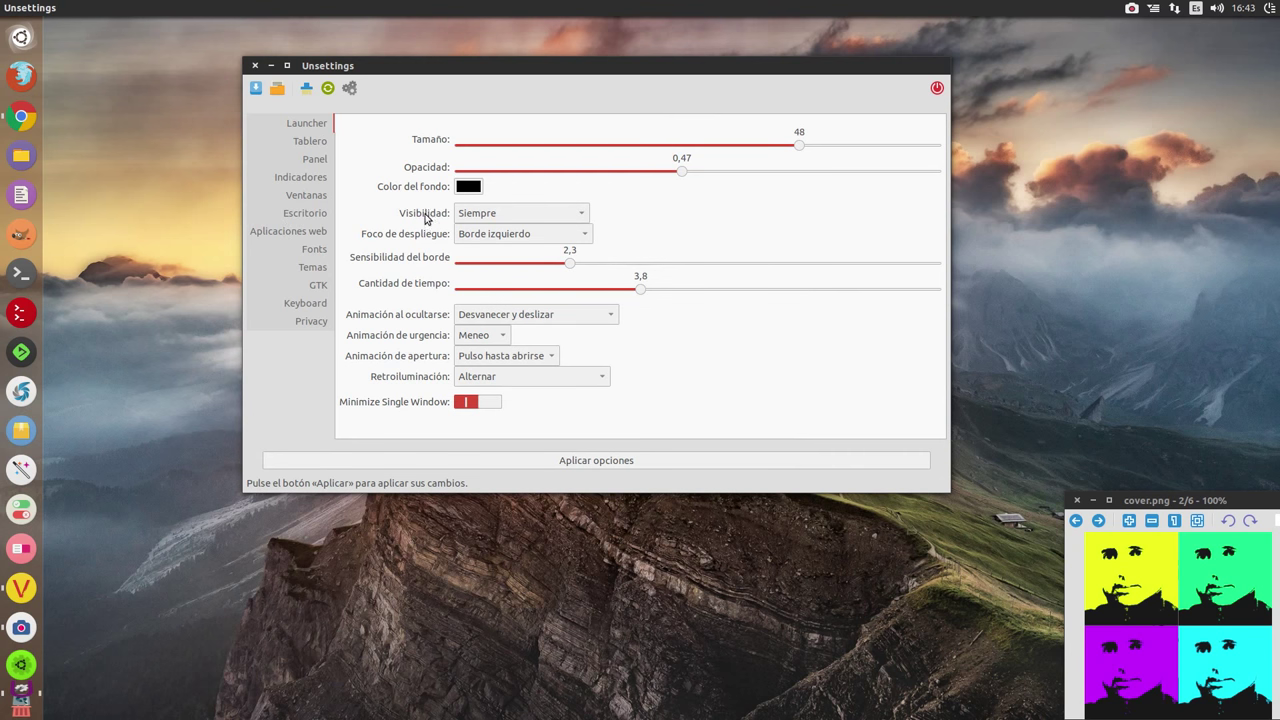
- Examine the Tablero options in Unsettings and compare them with the opened Dash, and dismiss the Dash
{"action": "mouse_move", "coordinate": [371, 295]}
{"action": "left_click", "coordinate": [318, 146]}
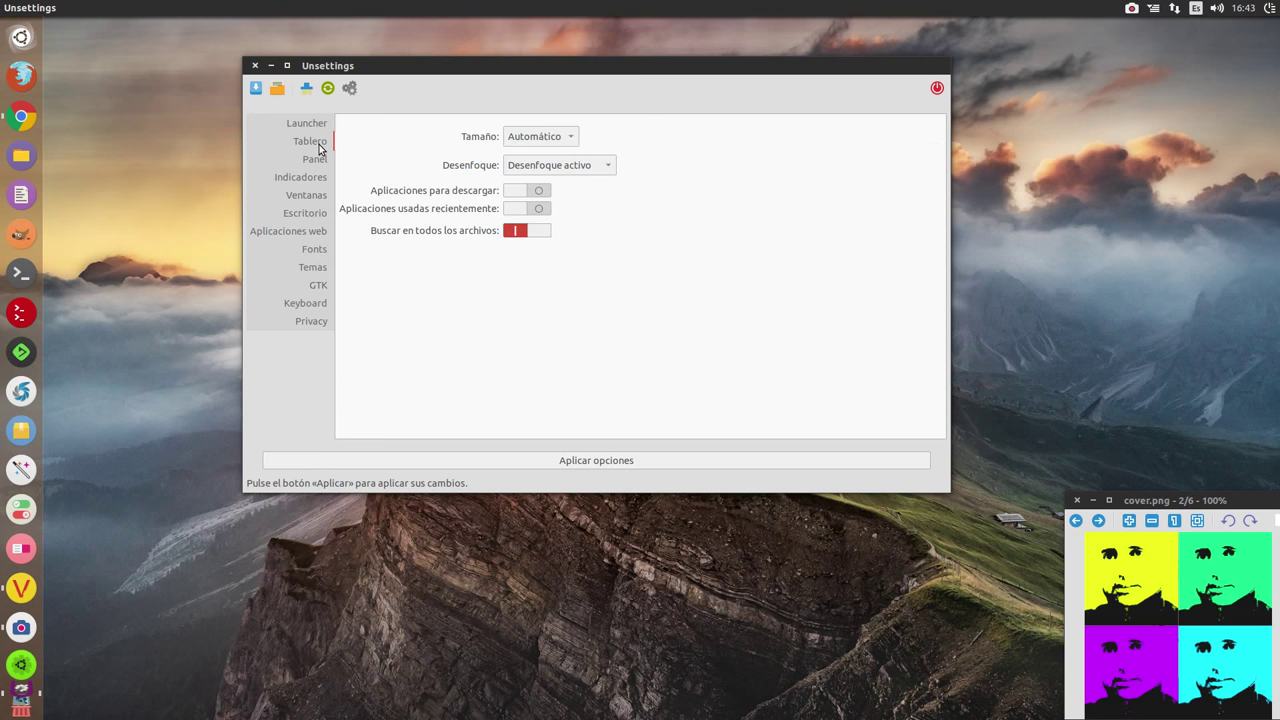
{"action": "left_click", "coordinate": [19, 37]}
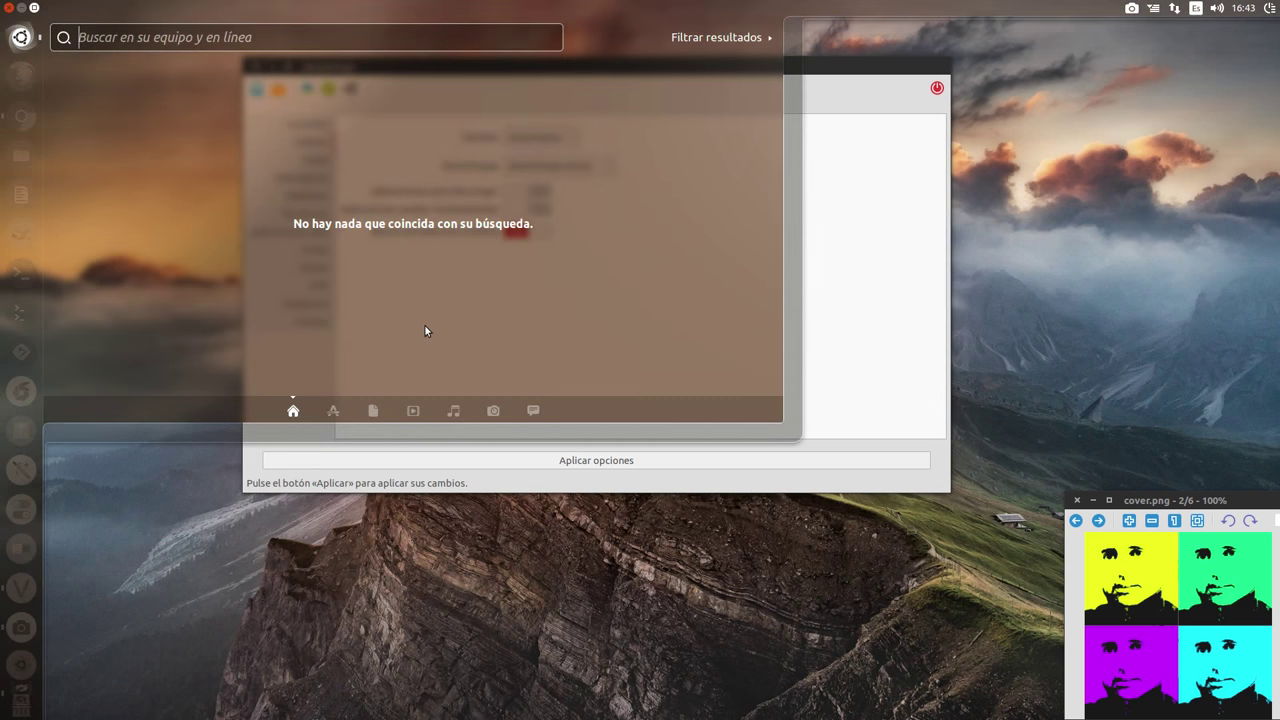
{"action": "left_click", "coordinate": [906, 379]}
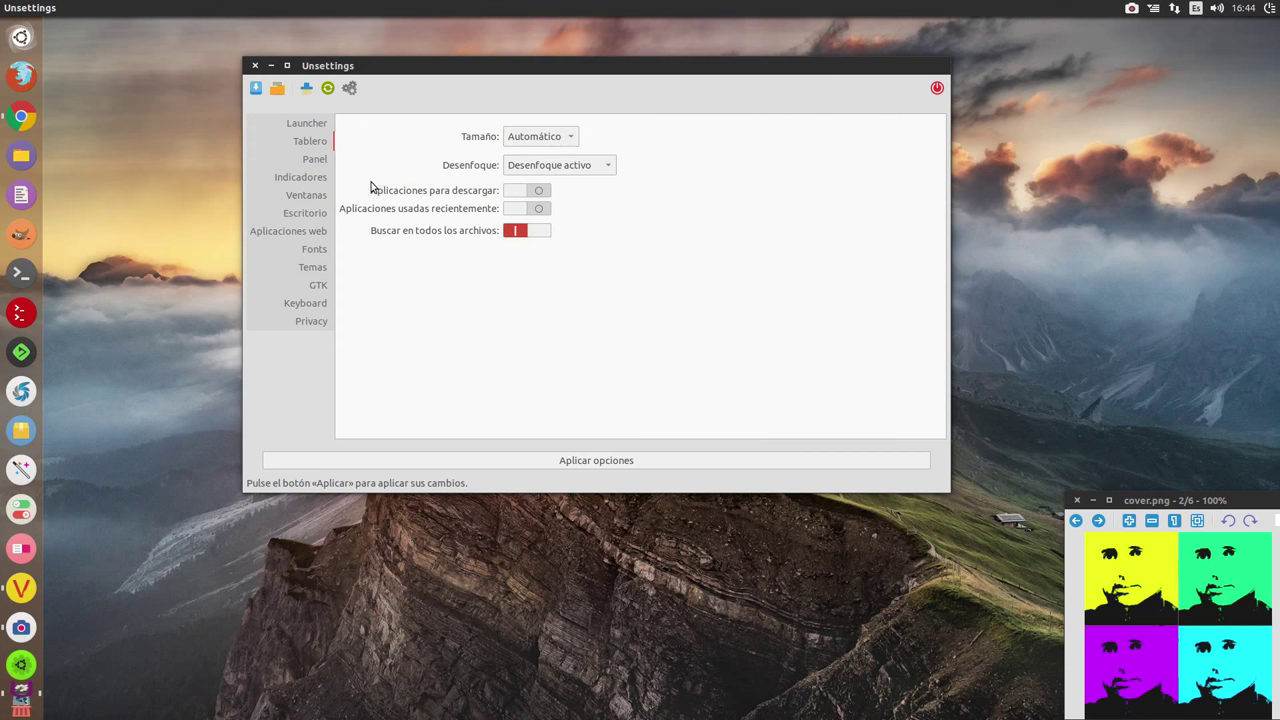
- Examine the Panel, Indicadores, Ventanas and Escritorio options in Unsettings
{"action": "left_click", "coordinate": [323, 164]}
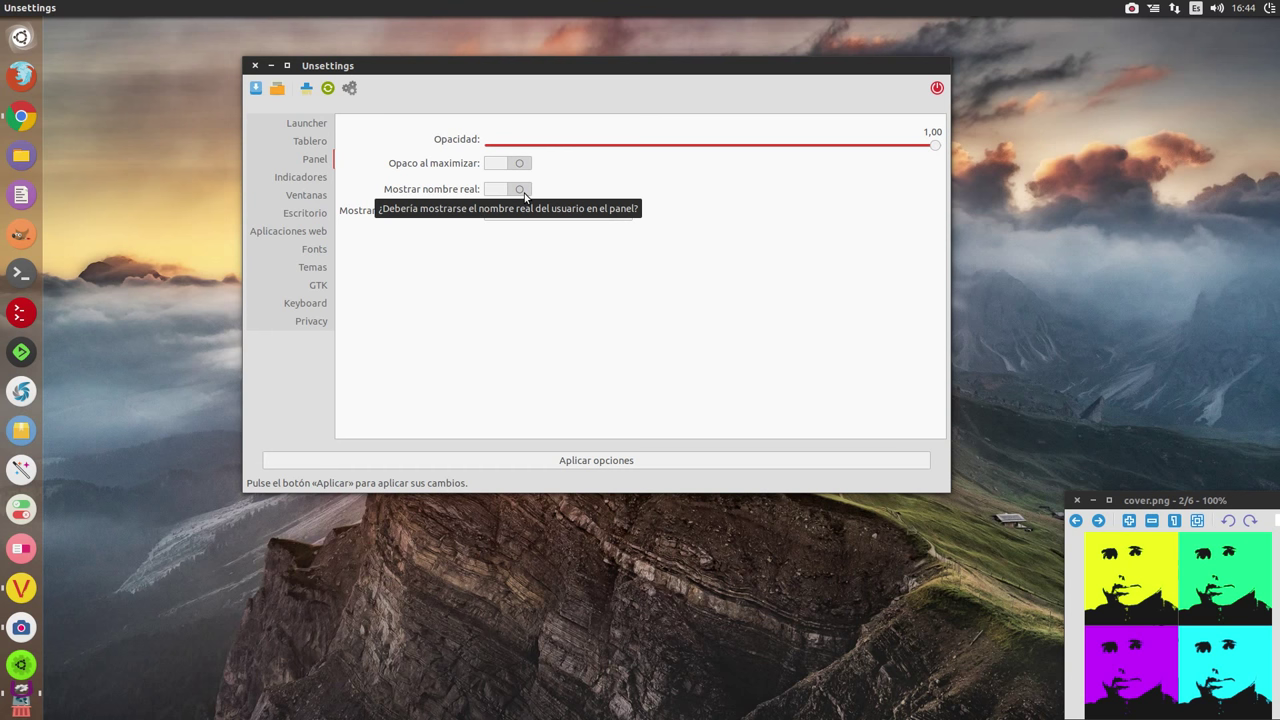
{"action": "left_click", "coordinate": [312, 181]}
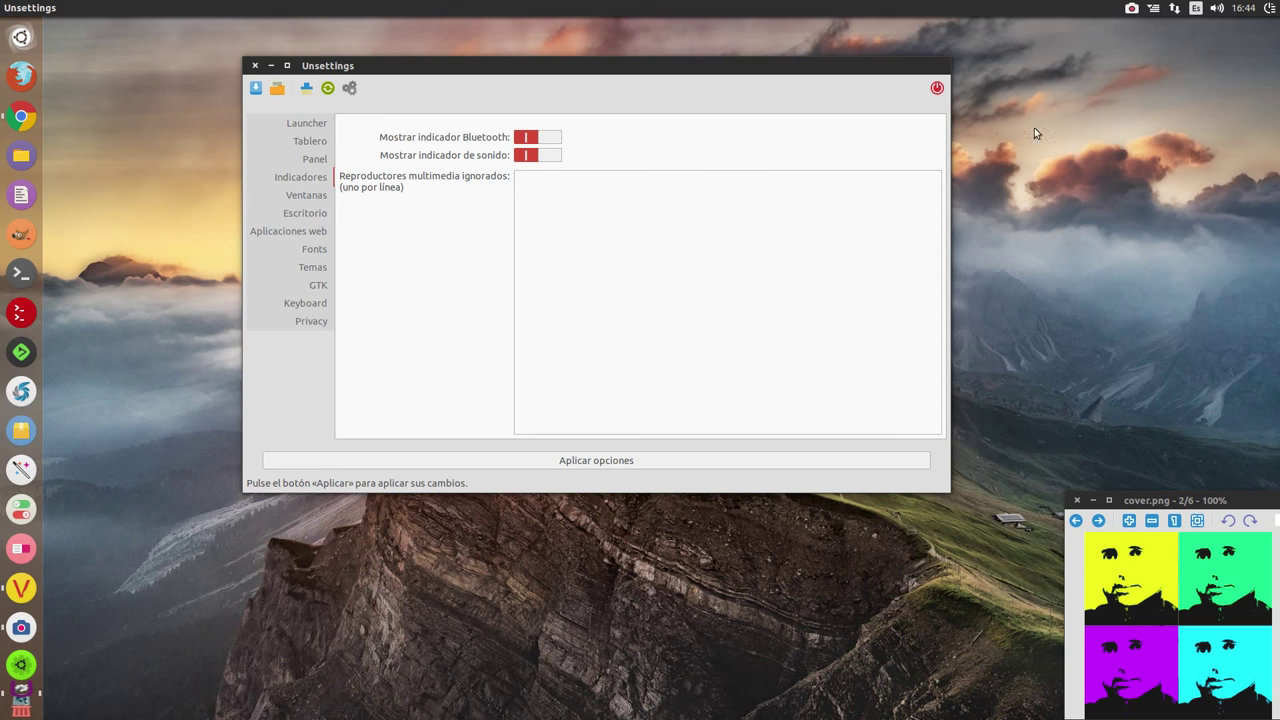
{"action": "left_click", "coordinate": [312, 196]}
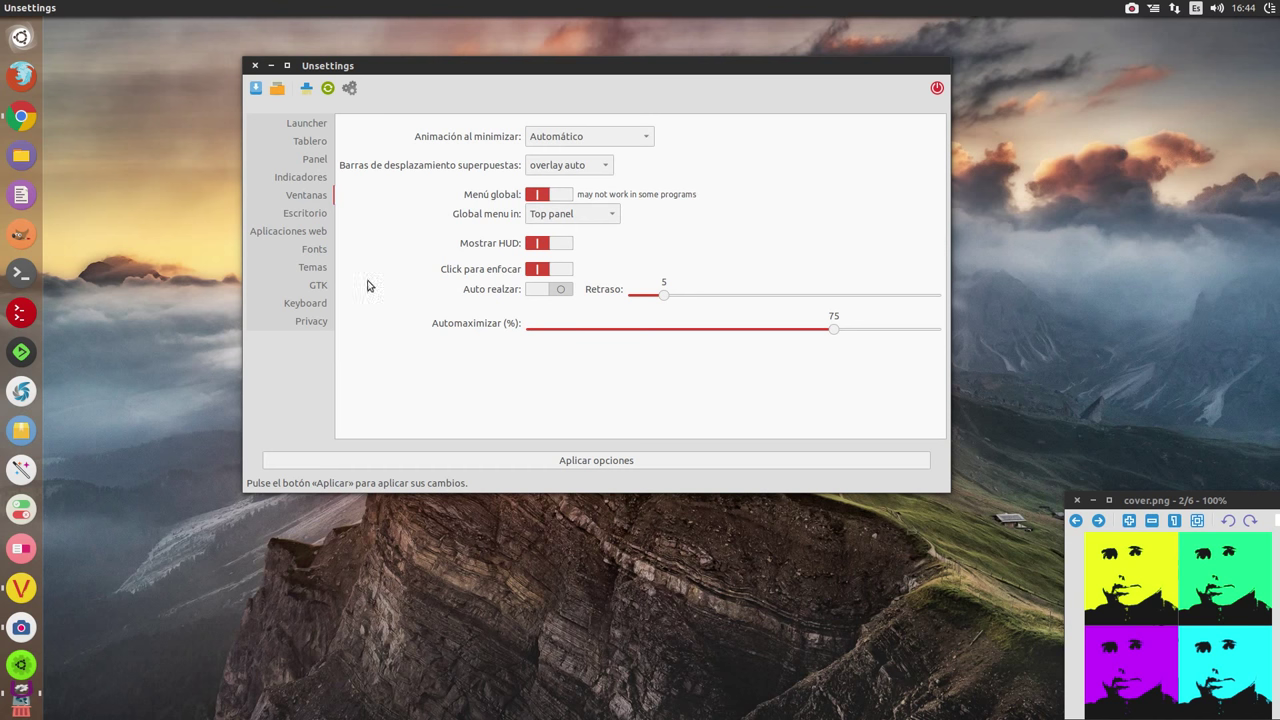
{"action": "left_click", "coordinate": [303, 216]}
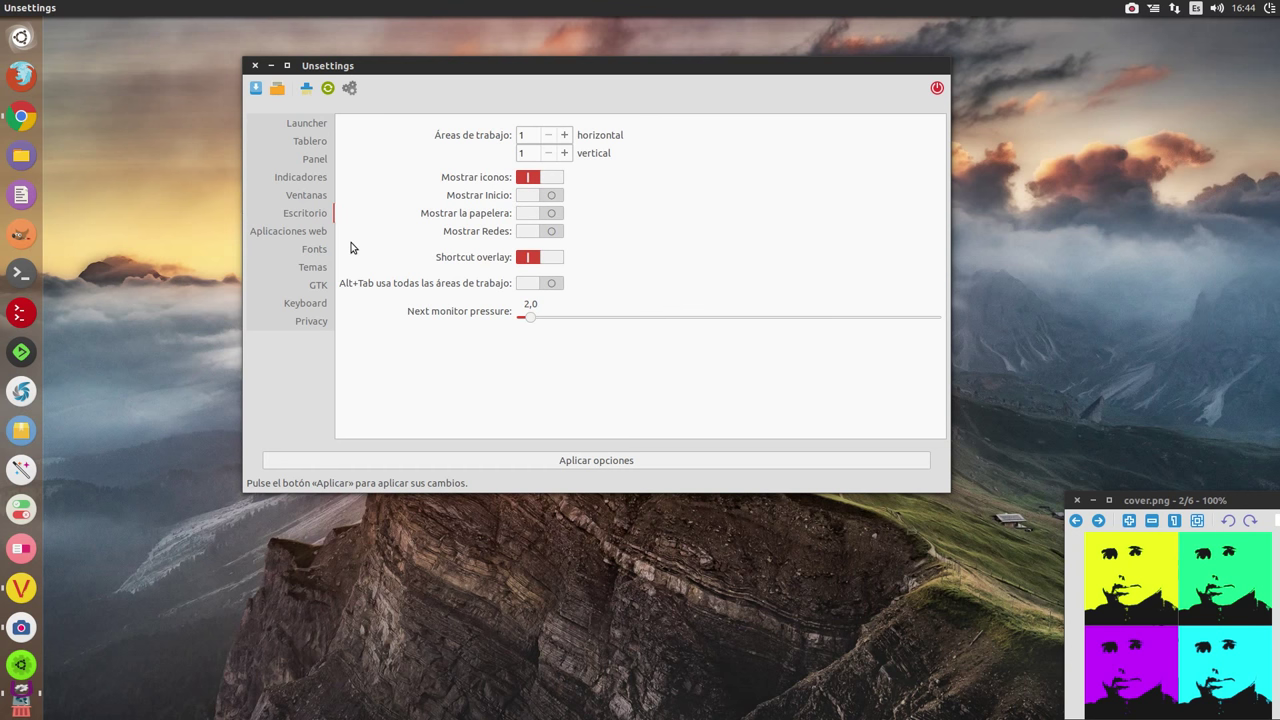
- Examine the Aplicaciones web, Fonts, Temas, Keyboard and Privacy options in Unsettings
{"action": "left_click", "coordinate": [292, 234]}
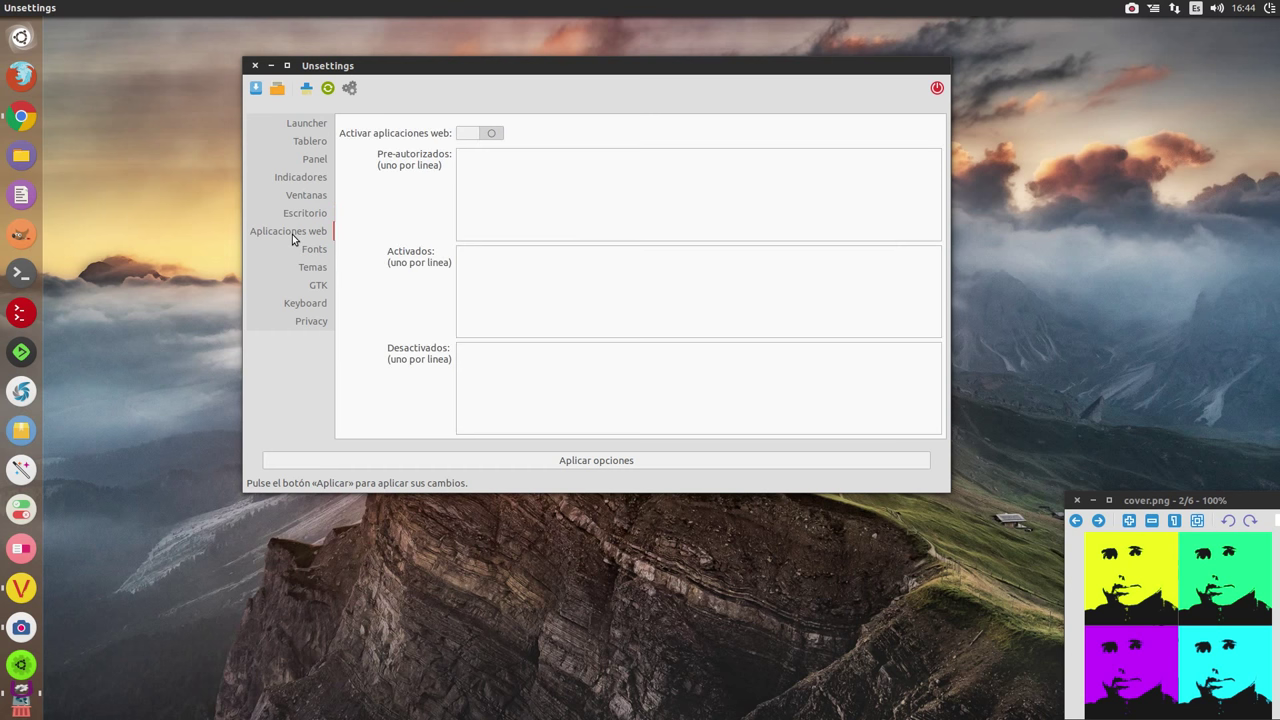
{"action": "left_click", "coordinate": [308, 252]}
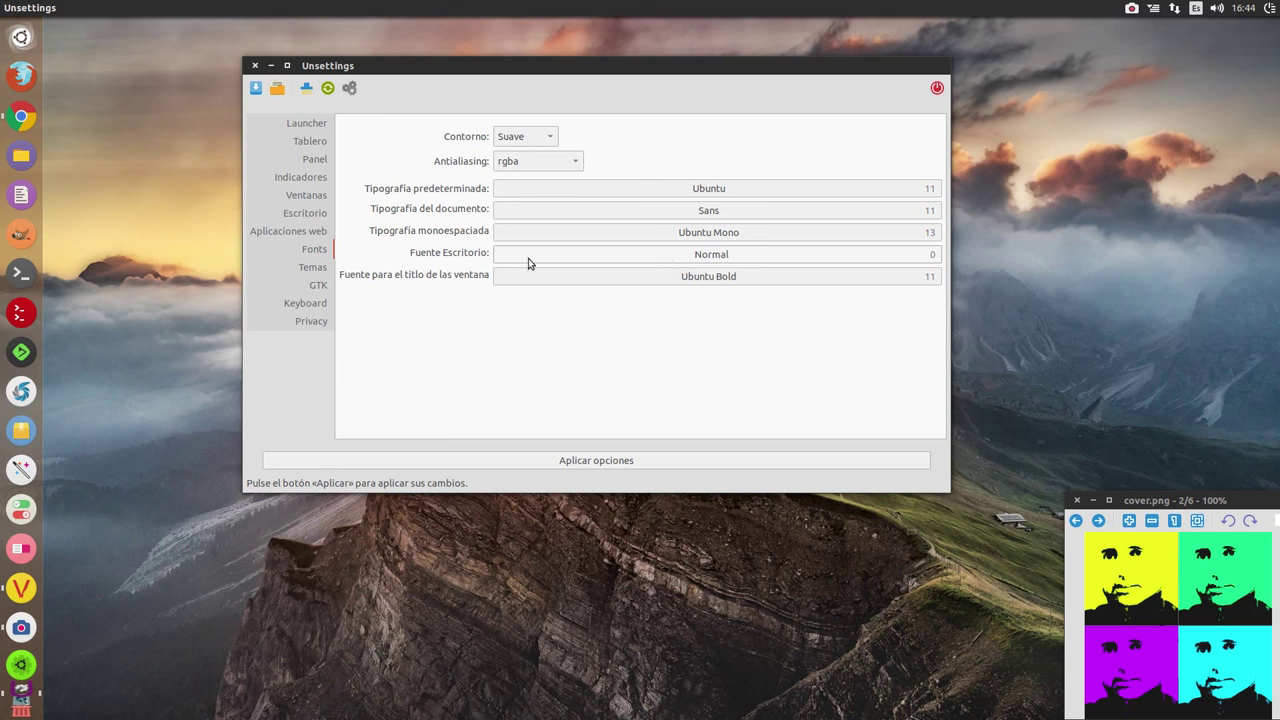
{"action": "left_click", "coordinate": [316, 267]}
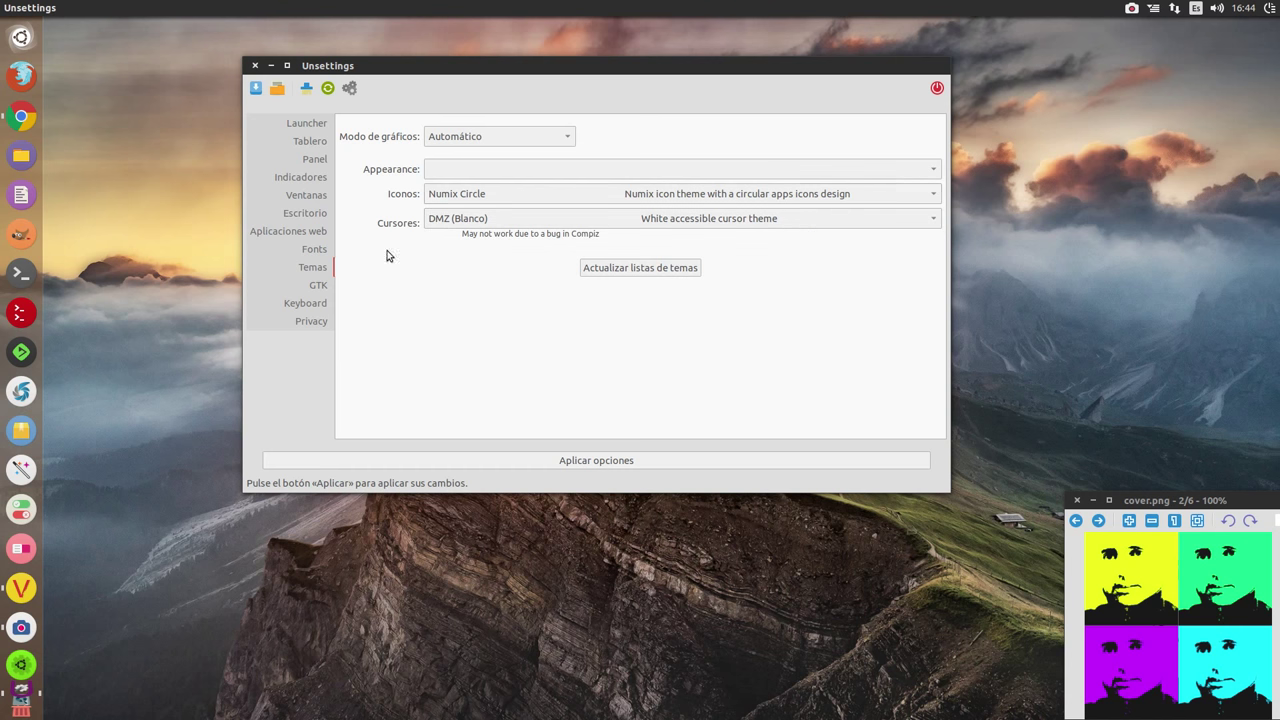
{"action": "left_click", "coordinate": [320, 305]}
{"action": "left_click", "coordinate": [318, 322]}
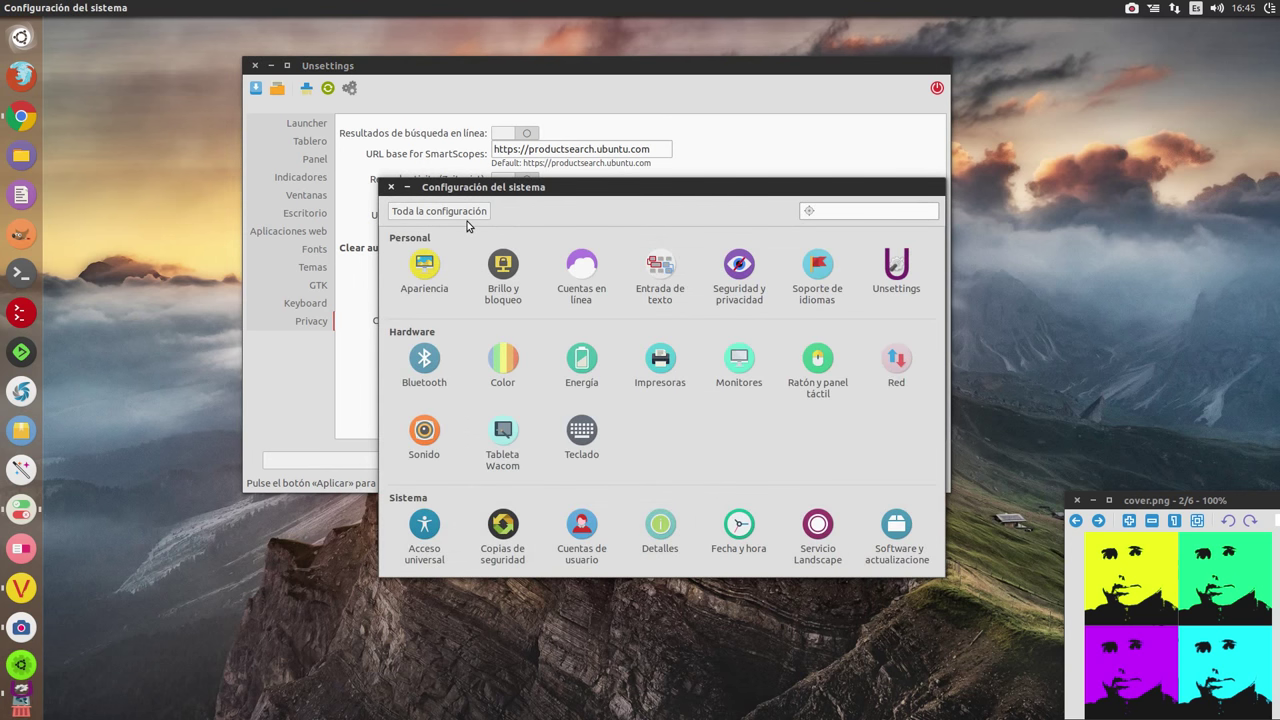
- Bring Unsettings to the front from the system settings and close it without applying the modified options
{"action": "left_click_drag", "start_coordinate": [560, 186], "coordinate": [358, 50]}
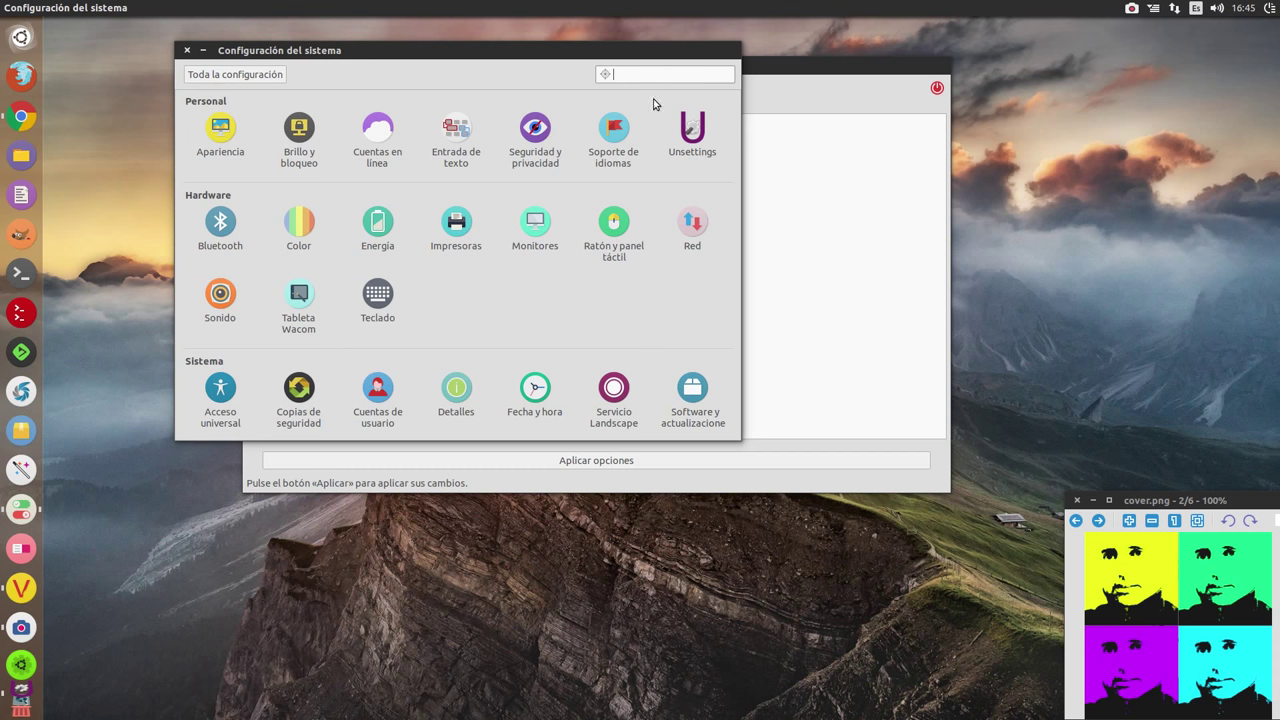
{"action": "left_click", "coordinate": [703, 150]}
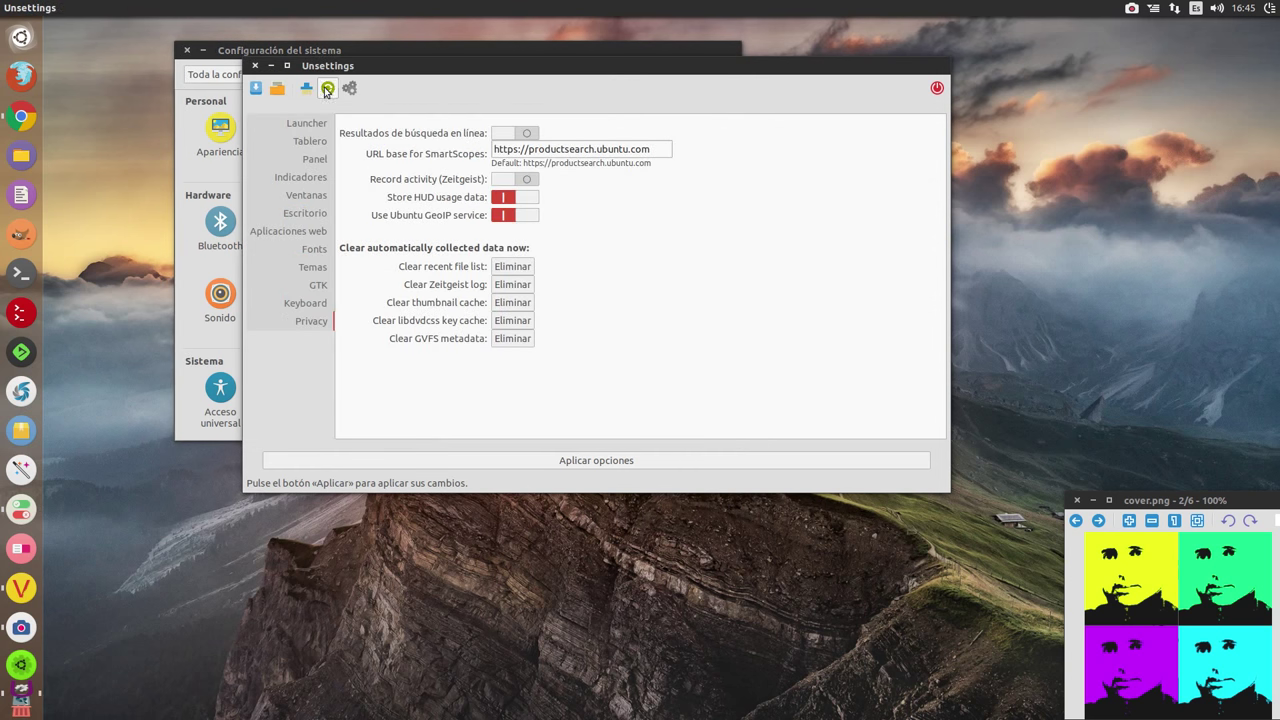
{"action": "left_click_drag", "start_coordinate": [243, 71], "coordinate": [376, 123]}
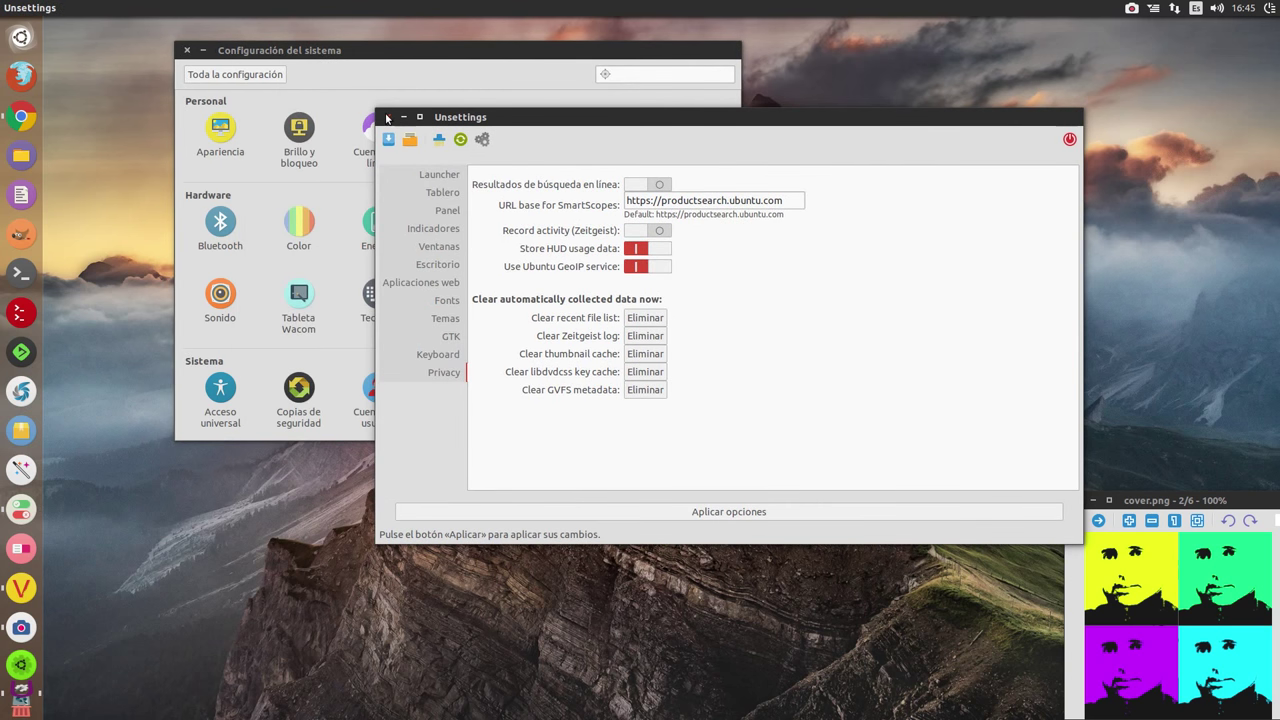
{"action": "left_click", "coordinate": [388, 117]}
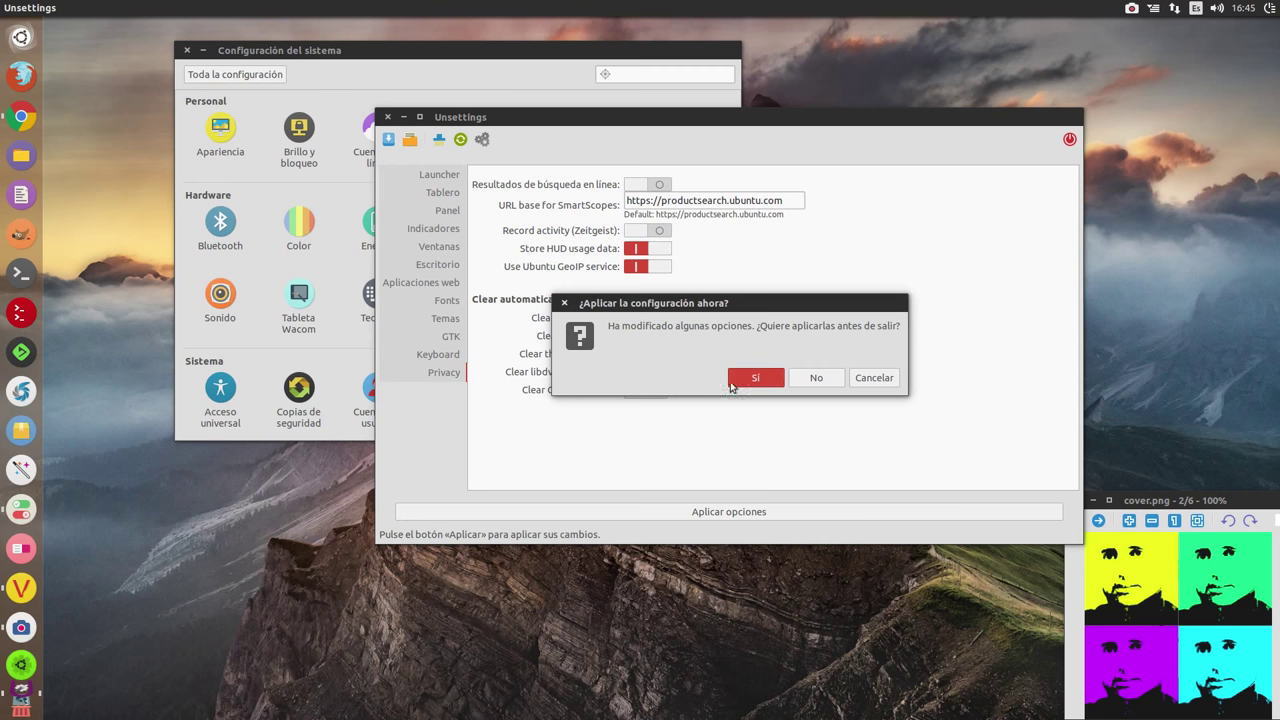
{"action": "left_click", "coordinate": [826, 379]}
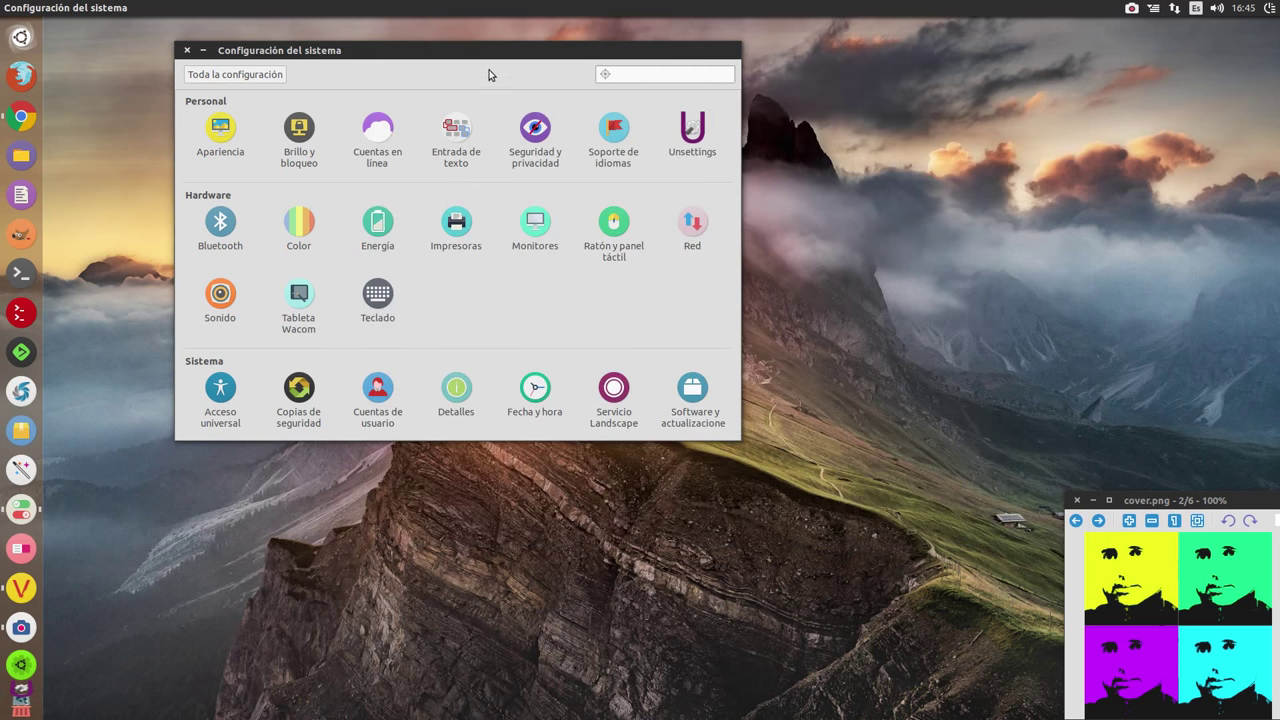
{"action": "left_click_drag", "start_coordinate": [476, 50], "coordinate": [581, 54]}
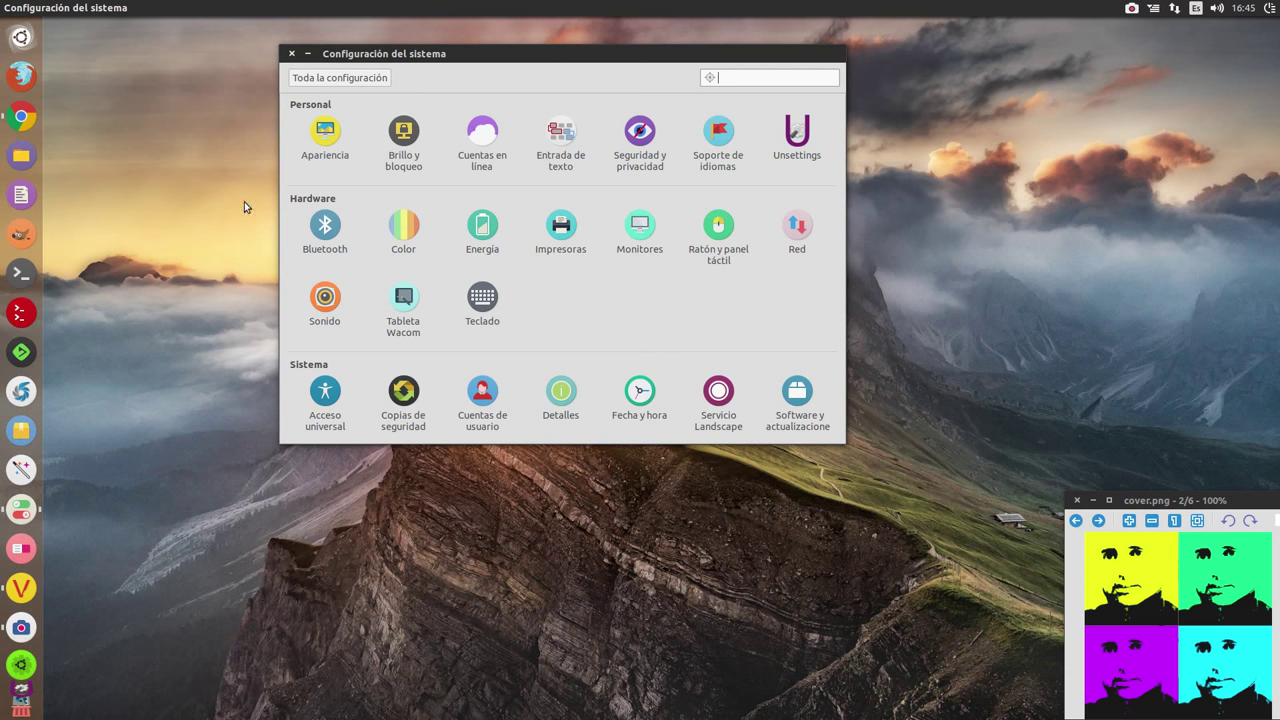
- Close the system settings, open Unity Tweak Tool and reposition its window on the desktop
{"action": "left_click", "coordinate": [291, 53]}
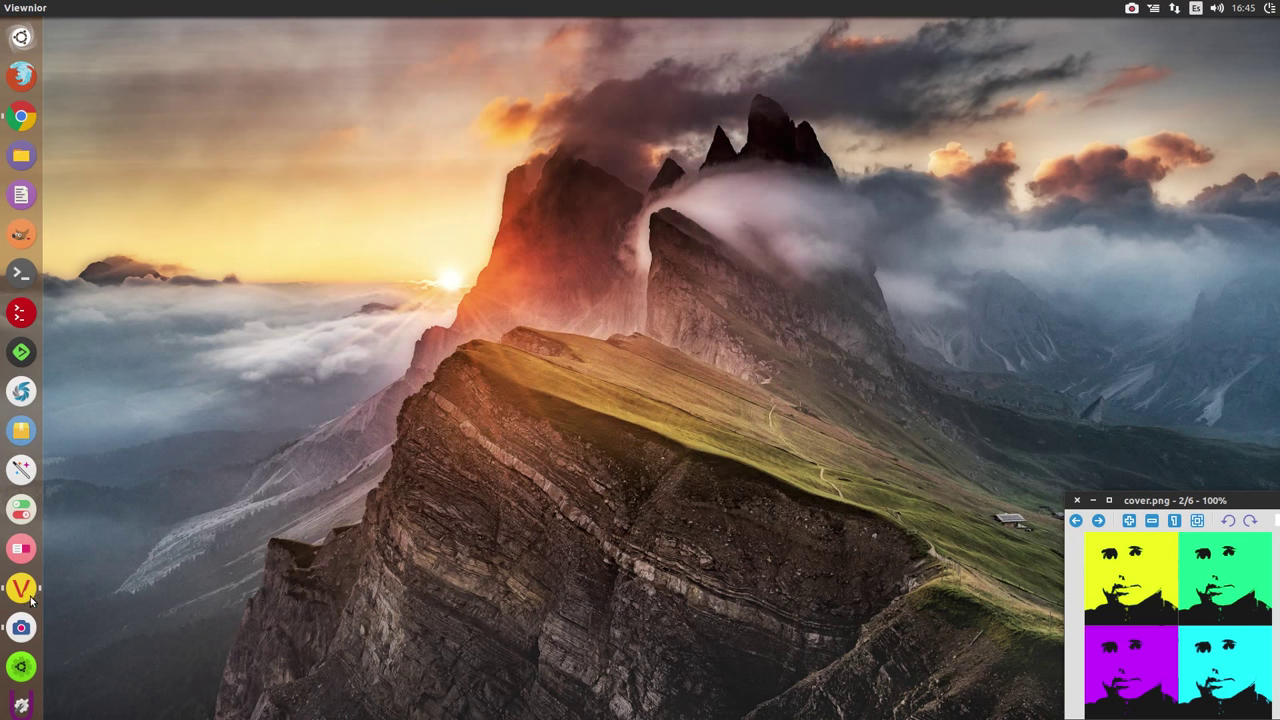
{"action": "left_click", "coordinate": [21, 546]}
{"action": "left_click_drag", "start_coordinate": [363, 288], "coordinate": [574, 129]}
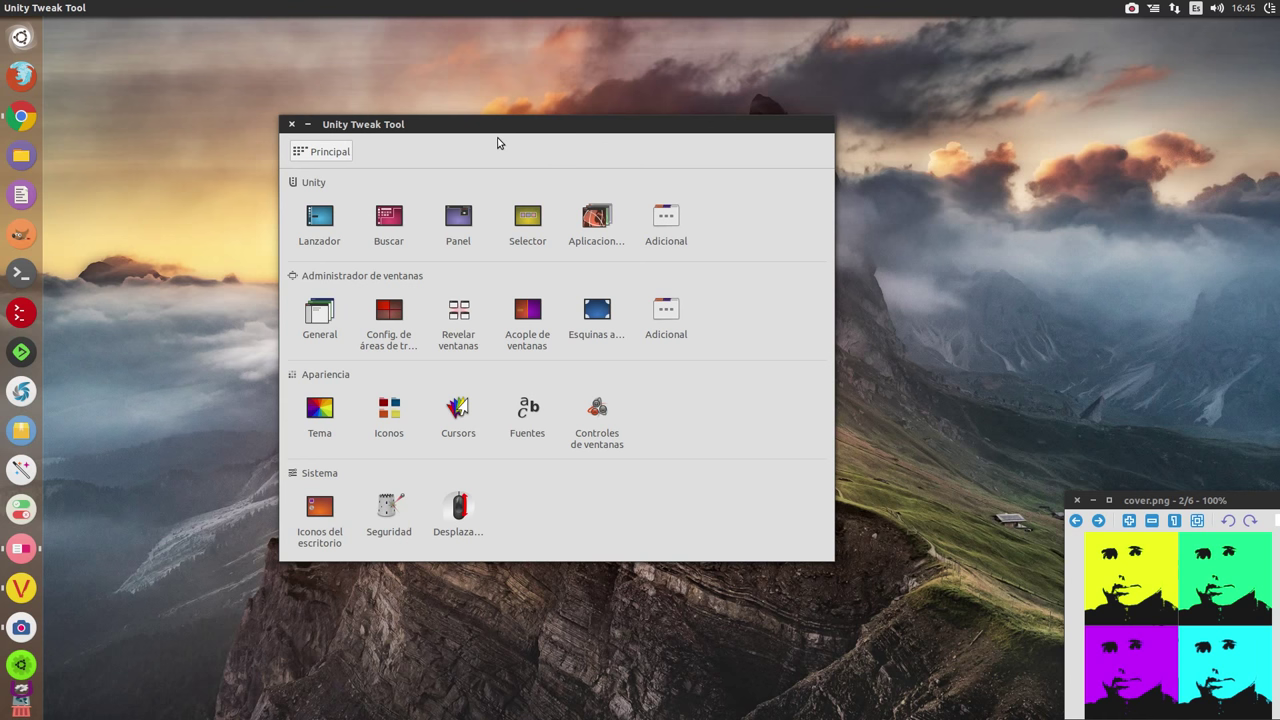
{"action": "left_click_drag", "start_coordinate": [512, 128], "coordinate": [522, 118]}
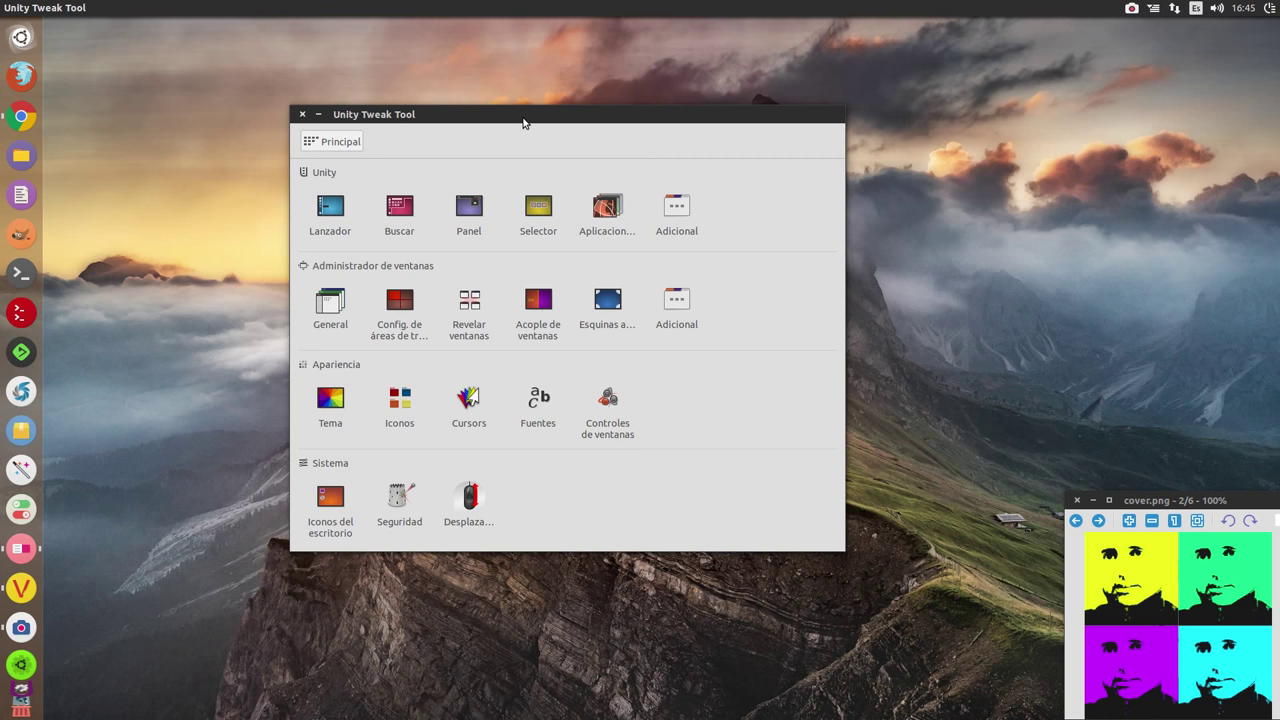
- Examine the Lanzador, Buscar and Panel options in Unity Tweak Tool and return to the main overview
{"action": "left_click", "coordinate": [341, 220]}
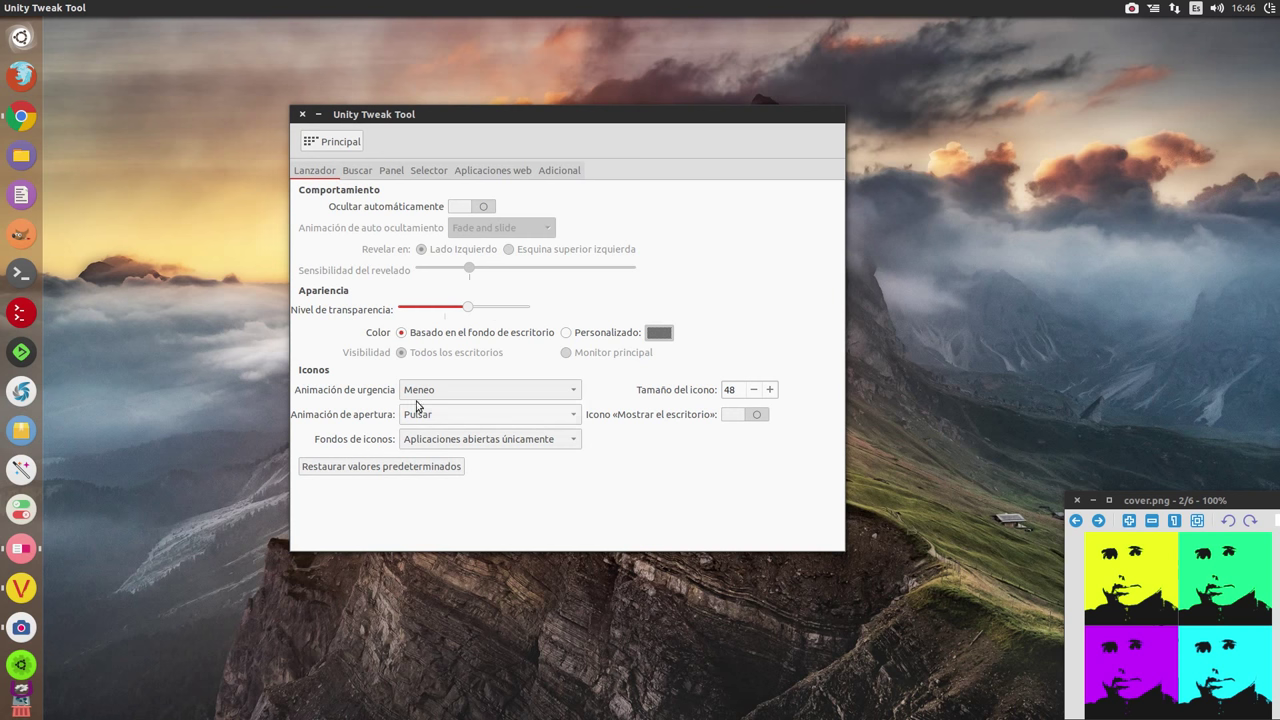
{"action": "left_click", "coordinate": [360, 172]}
{"action": "left_click", "coordinate": [394, 172]}
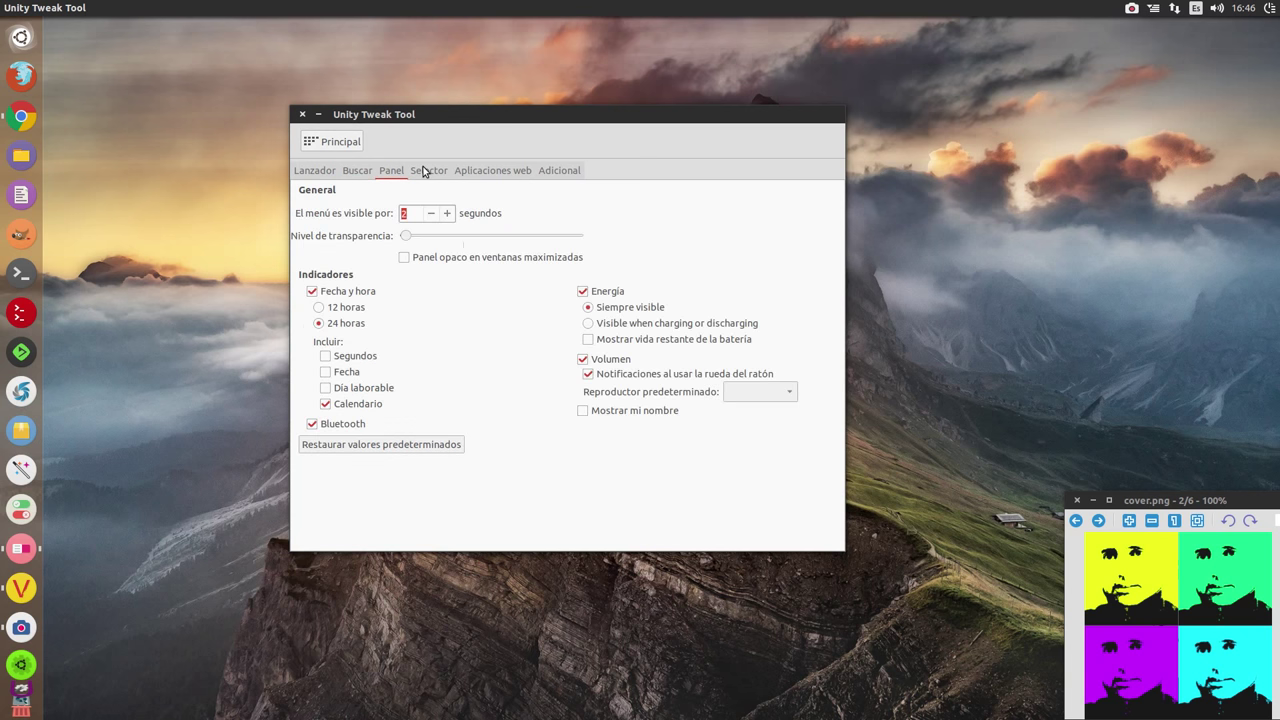
{"action": "left_click", "coordinate": [341, 143]}
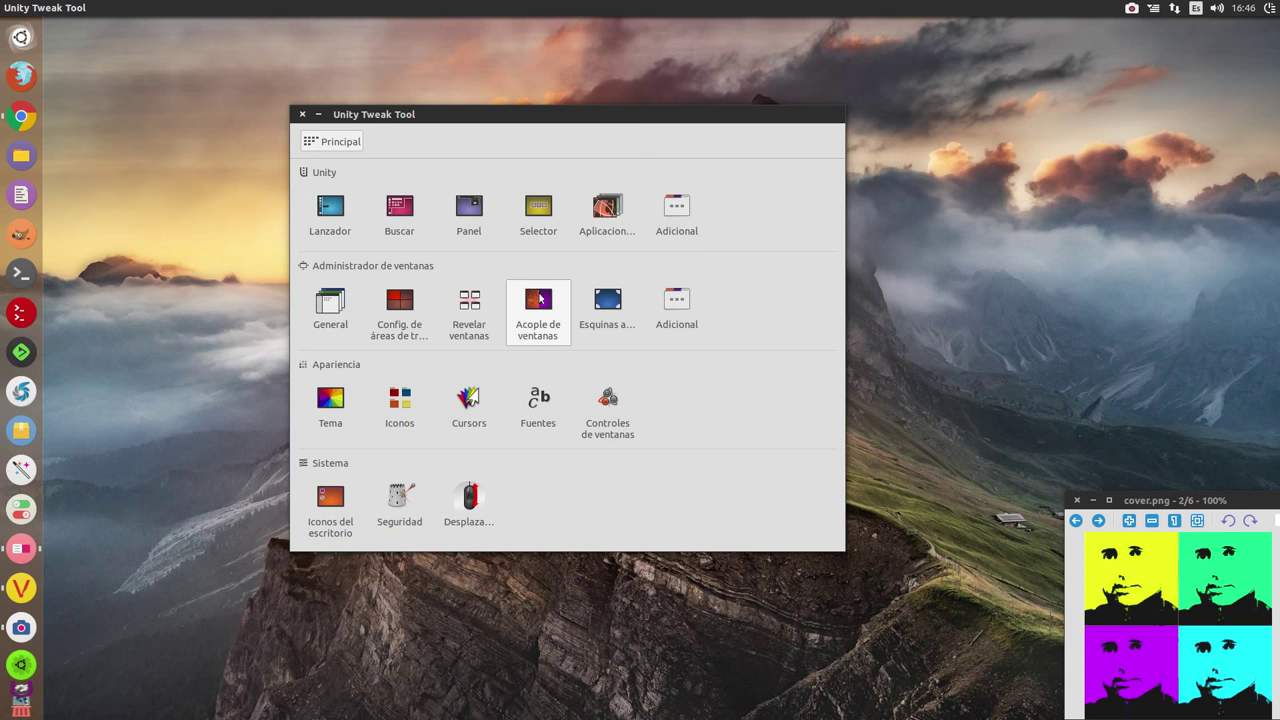
- Examine the Esquinas activas options of the window manager and return to the main overview
{"action": "left_click", "coordinate": [616, 292]}
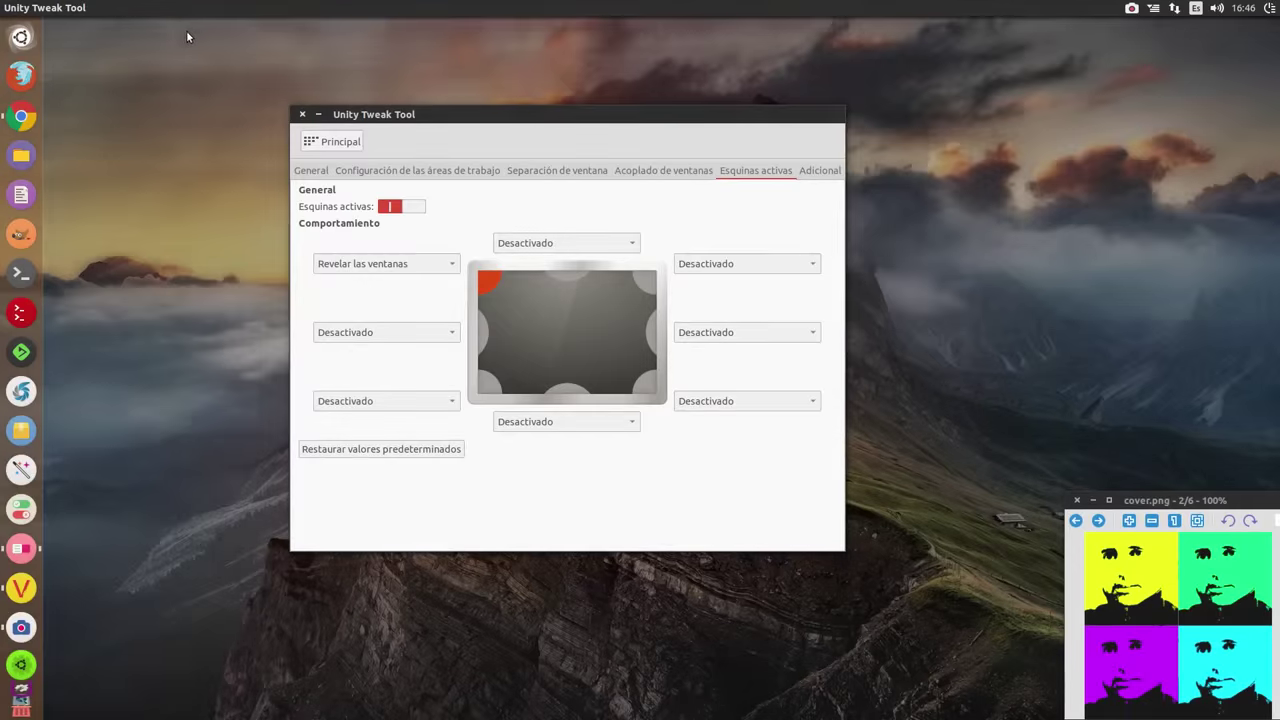
{"action": "mouse_move", "coordinate": [2, 5]}
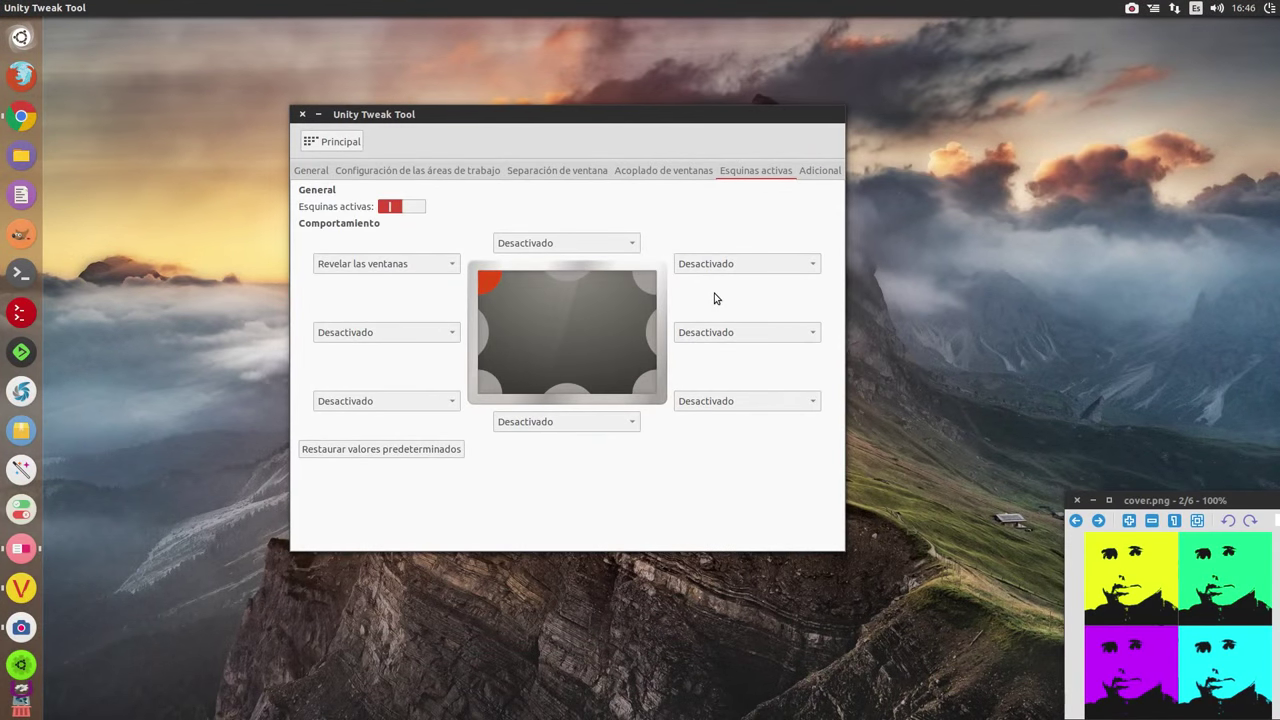
{"action": "left_click", "coordinate": [340, 143]}
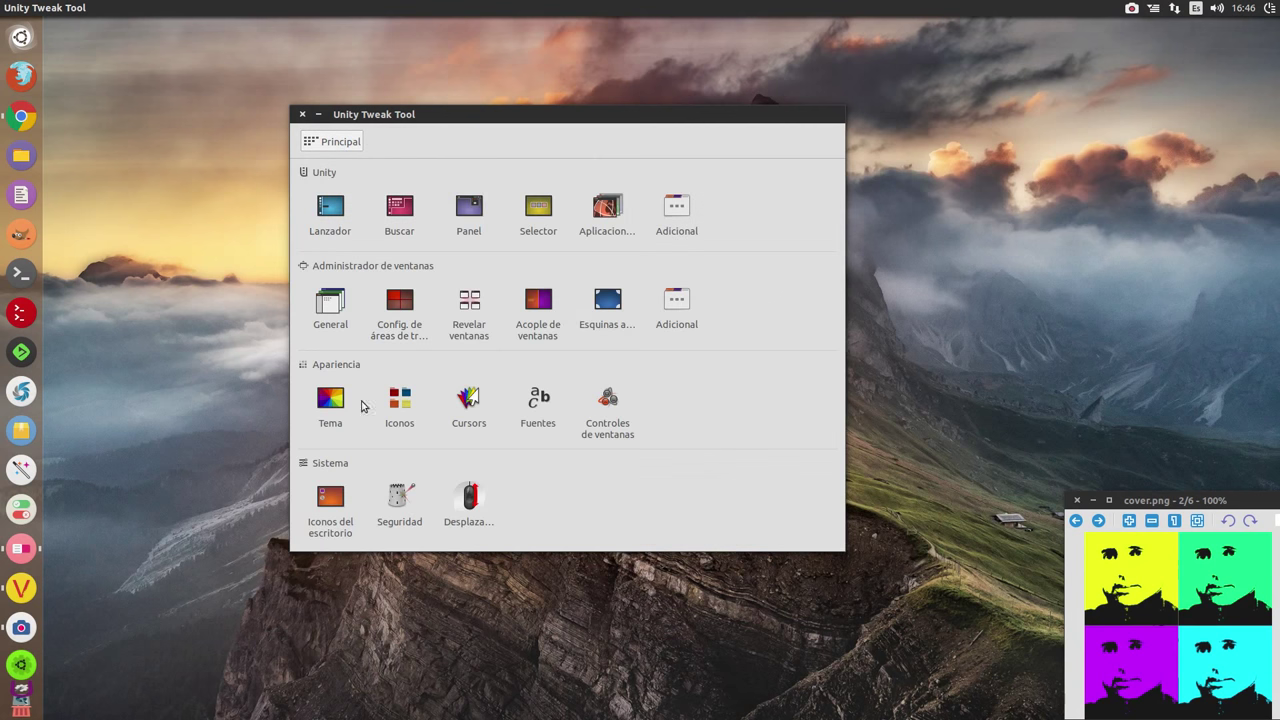
- Examine the Tema, Iconos, Cursor, Fuentes and Controles de ventana options and return to the main overview
{"action": "left_click", "coordinate": [330, 405]}
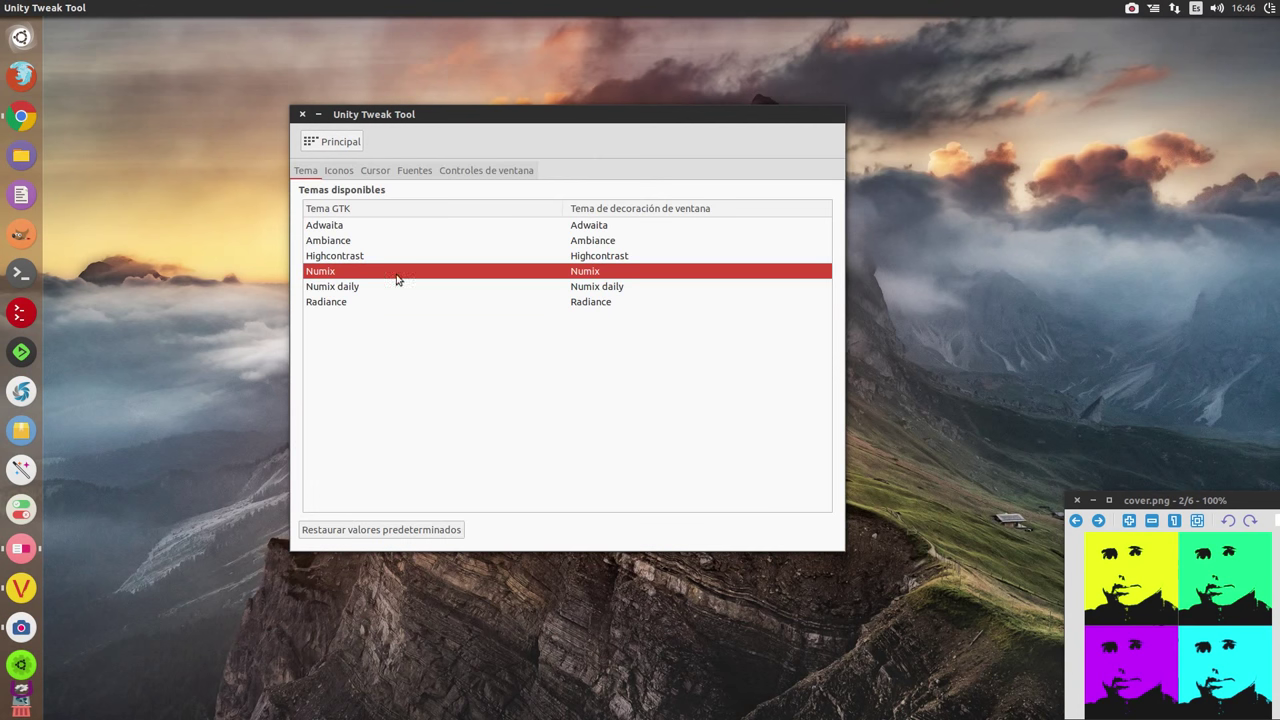
{"action": "left_click", "coordinate": [350, 171]}
{"action": "left_click", "coordinate": [378, 171]}
{"action": "left_click", "coordinate": [414, 172]}
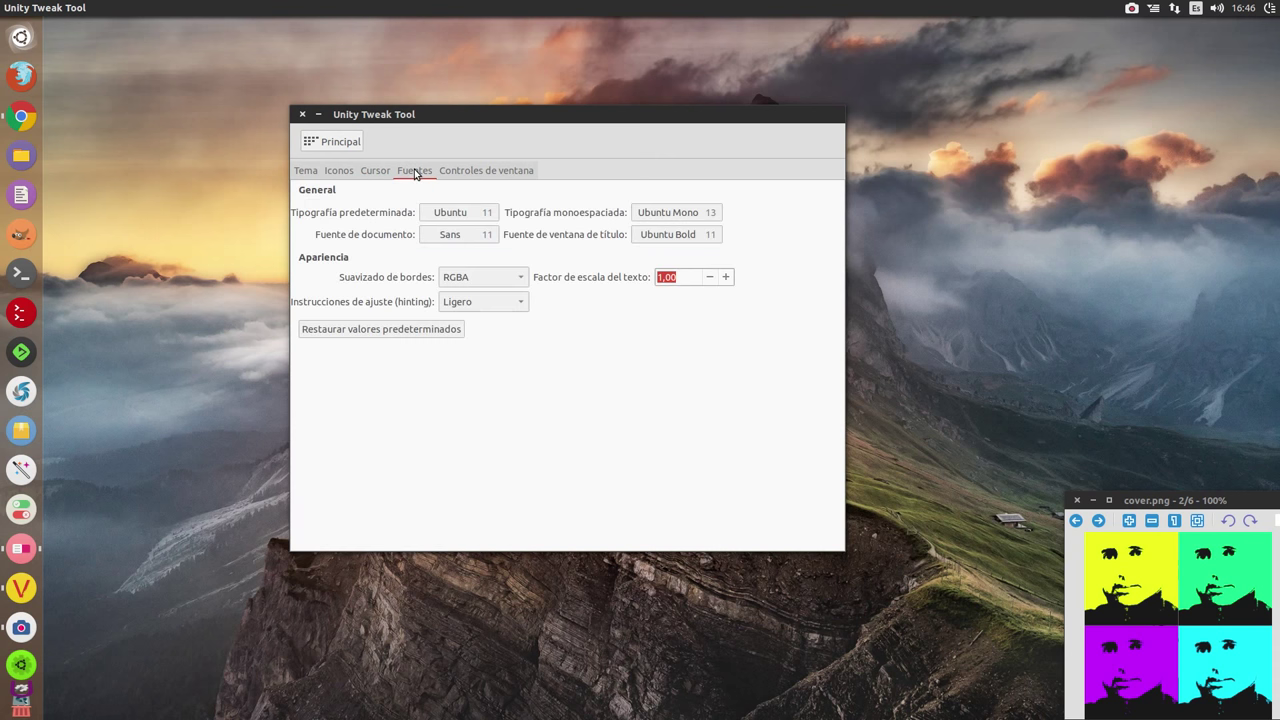
{"action": "left_click", "coordinate": [534, 171]}
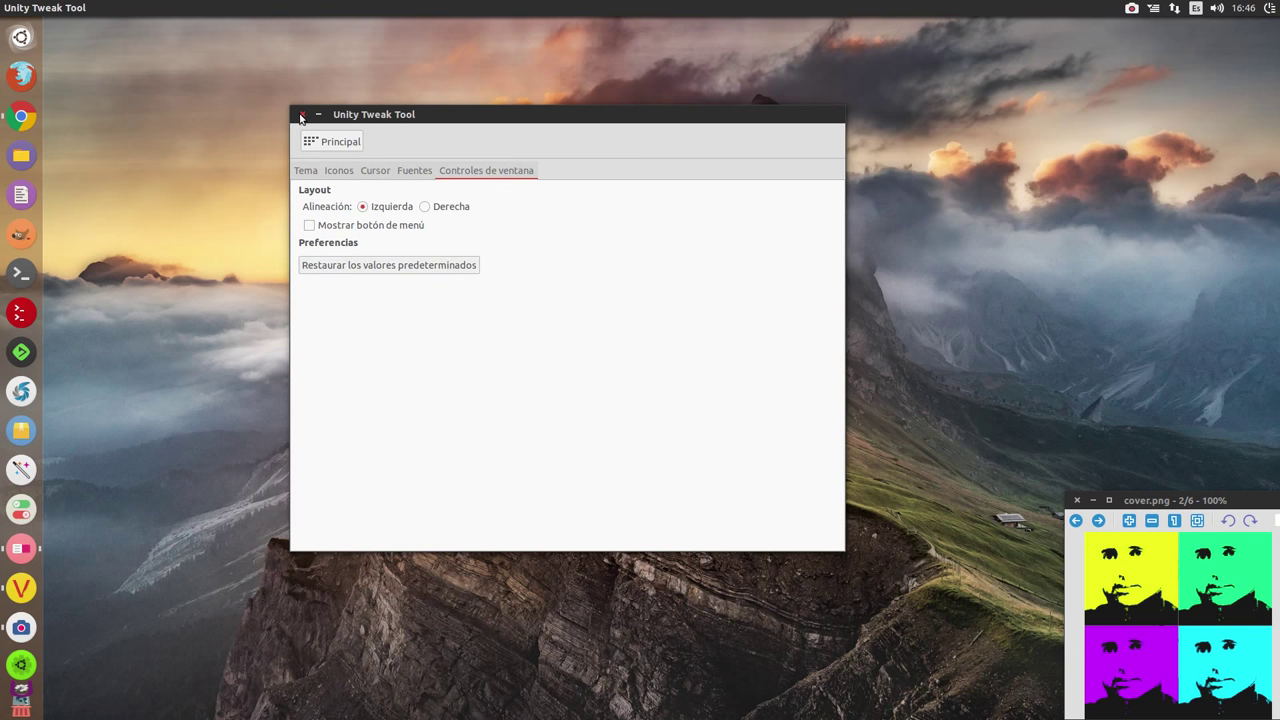
{"action": "left_click", "coordinate": [342, 145]}
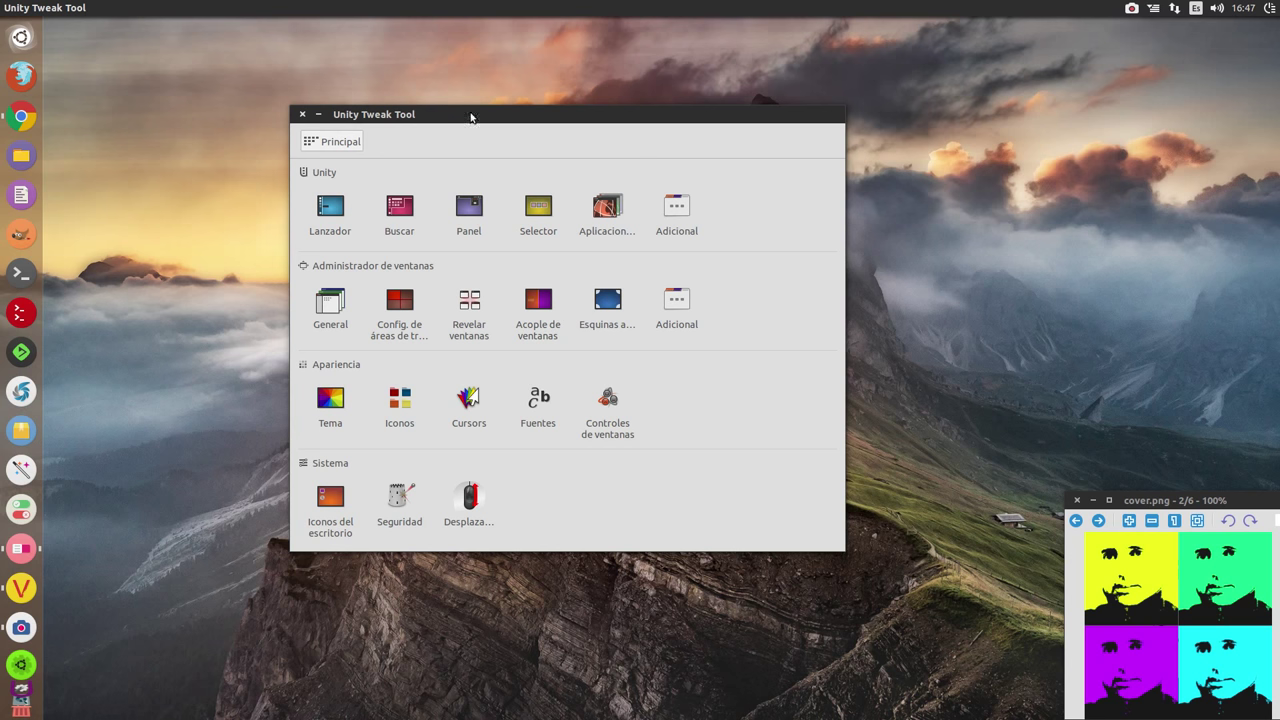
- Close Unity Tweak Tool, open Ubuntu Tweak, and move and enlarge its window
{"action": "left_click_drag", "start_coordinate": [470, 115], "coordinate": [427, 86]}
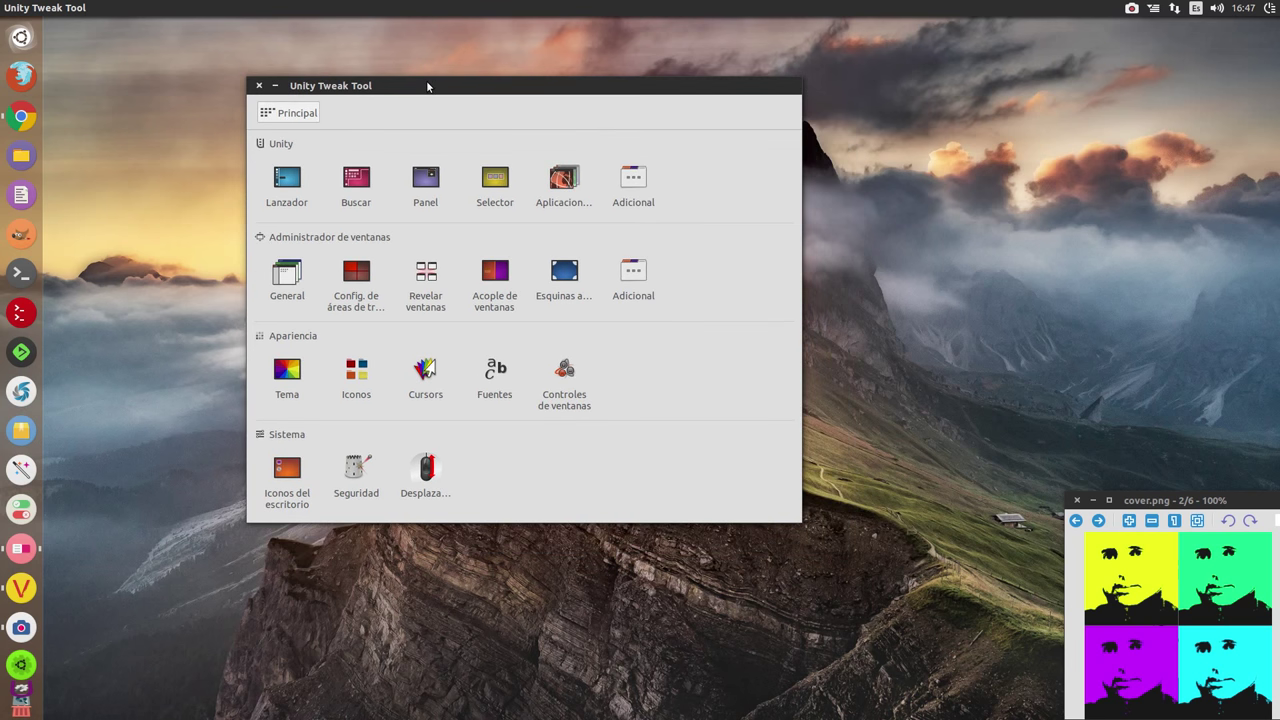
{"action": "left_click", "coordinate": [258, 87]}
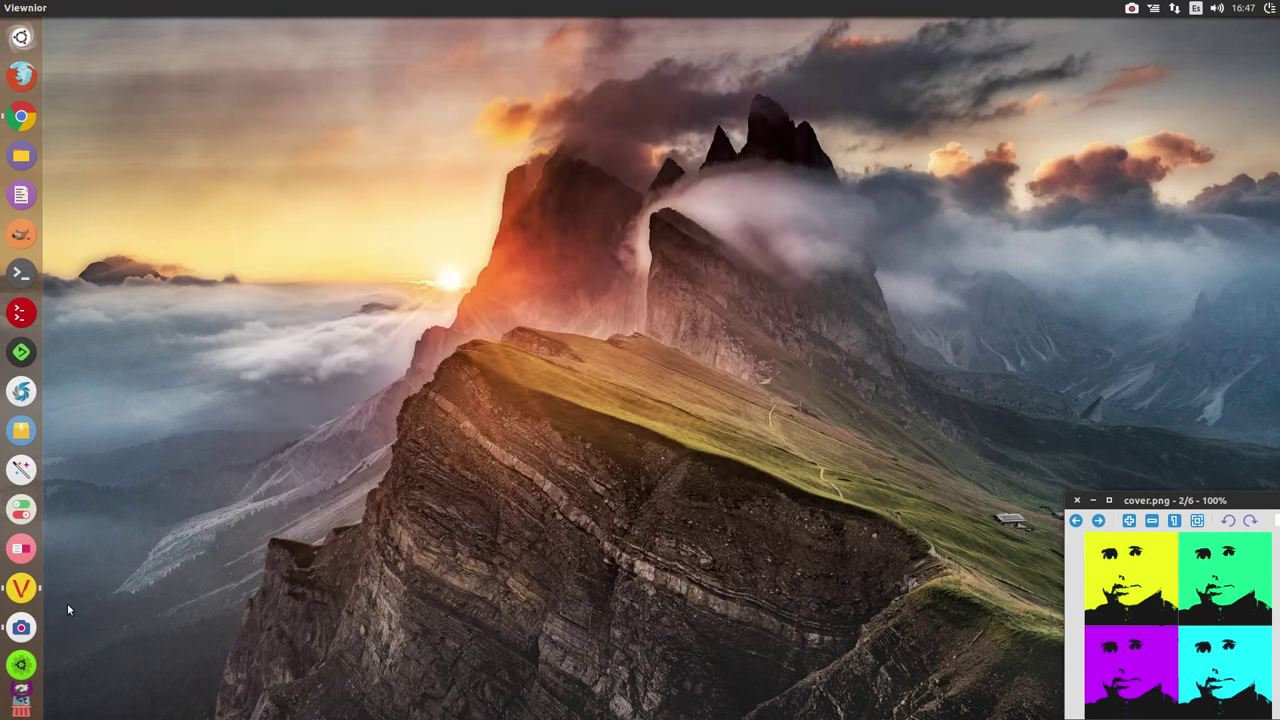
{"action": "left_click", "coordinate": [22, 653]}
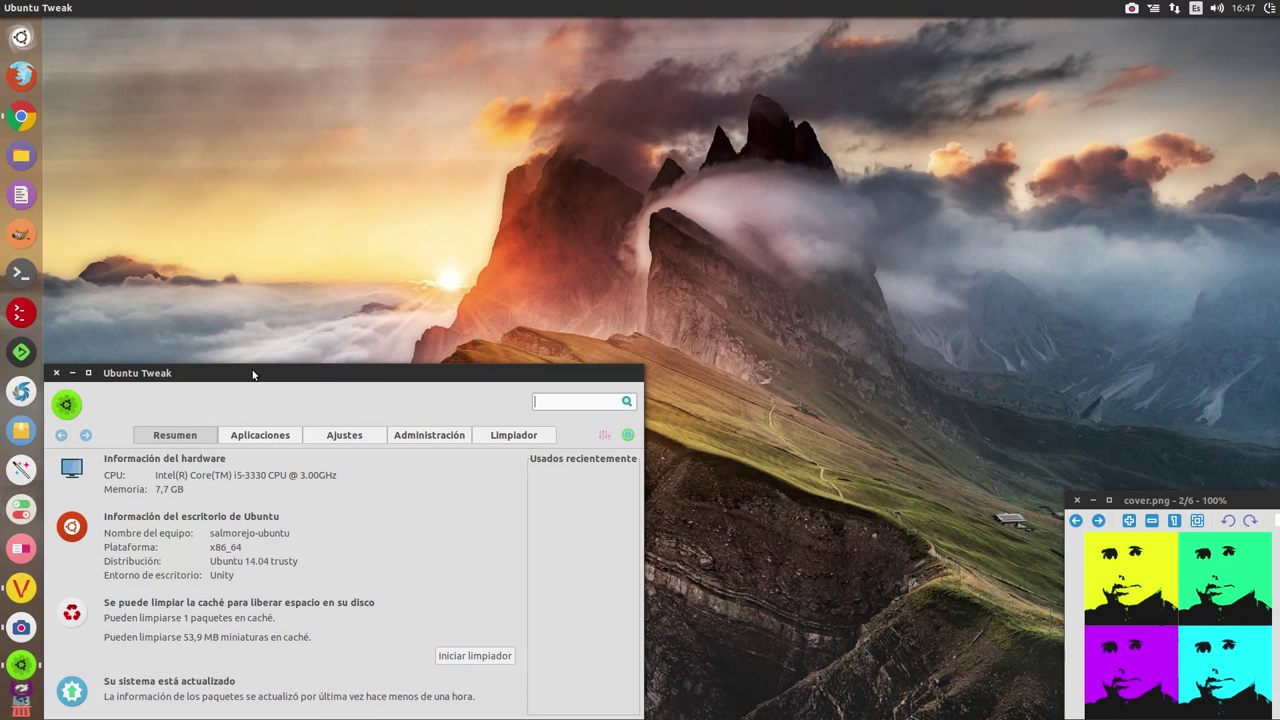
{"action": "left_click_drag", "start_coordinate": [251, 374], "coordinate": [459, 46]}
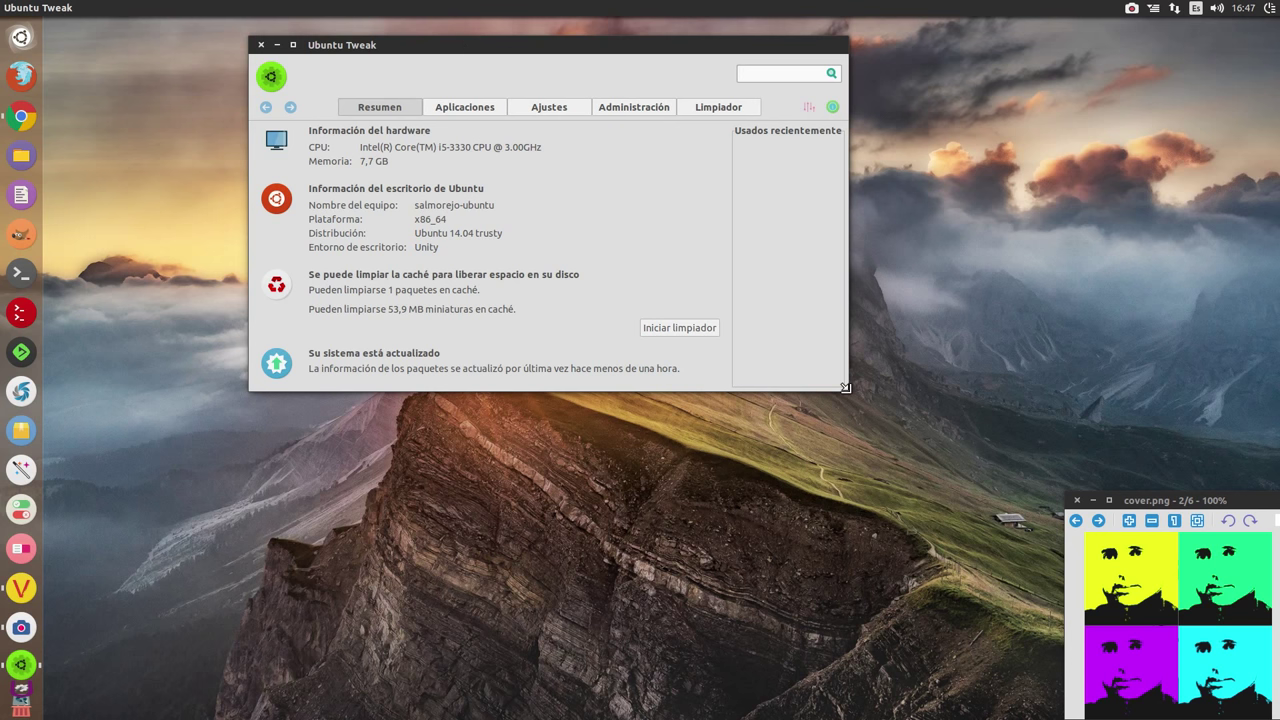
{"action": "left_click_drag", "start_coordinate": [848, 395], "coordinate": [949, 520]}
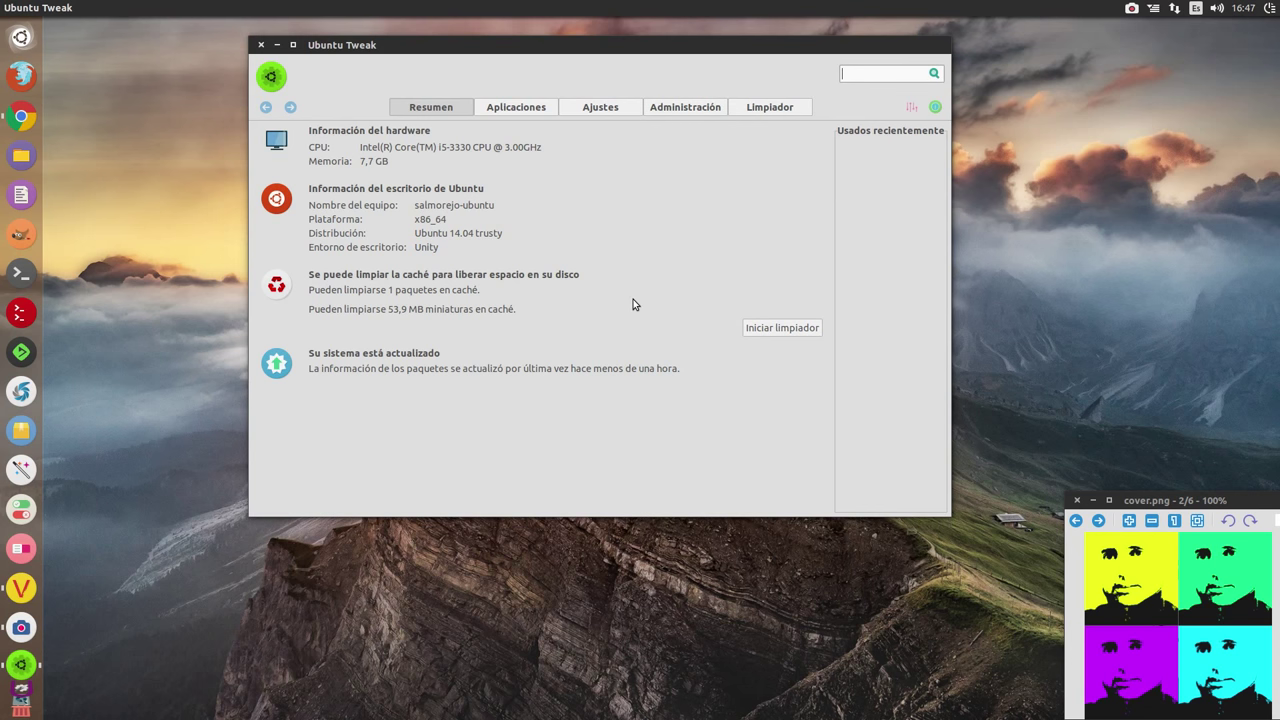
- Switch to Chrome, view the Ubuntu Tweak site and its stable PPA page, and select the repository address ppa:tualatrix/ppa
{"action": "left_click", "coordinate": [21, 117]}
{"action": "key", "text": "ctrl+Tab"}
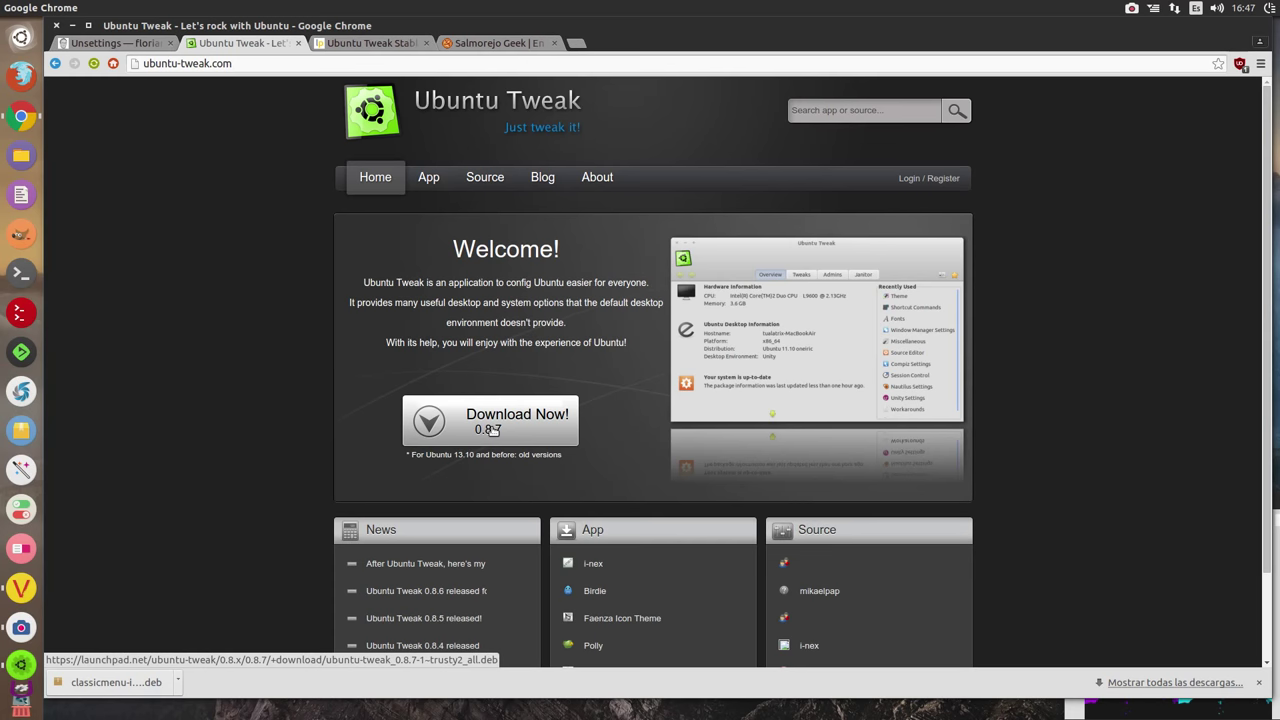
{"action": "left_click", "coordinate": [370, 43]}
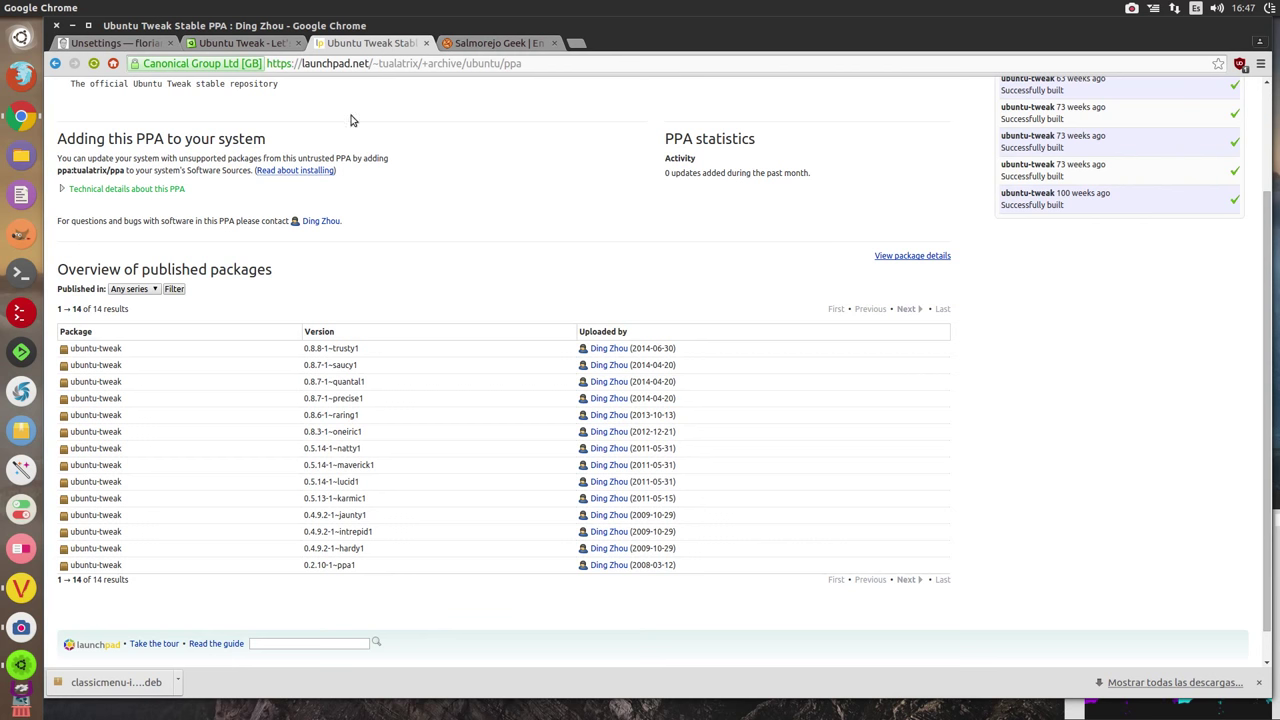
{"action": "scroll", "coordinate": [366, 251], "scroll_direction": "down", "scroll_amount": 2}
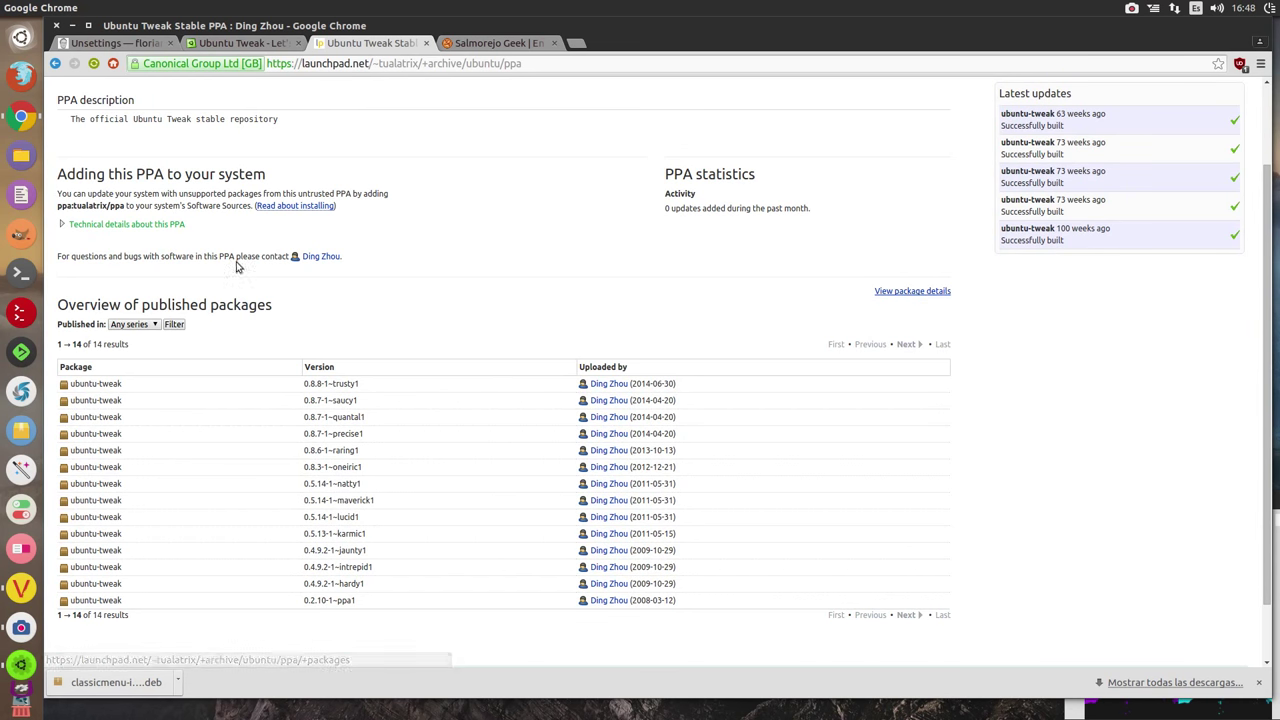
{"action": "left_click_drag", "start_coordinate": [128, 205], "coordinate": [50, 205]}
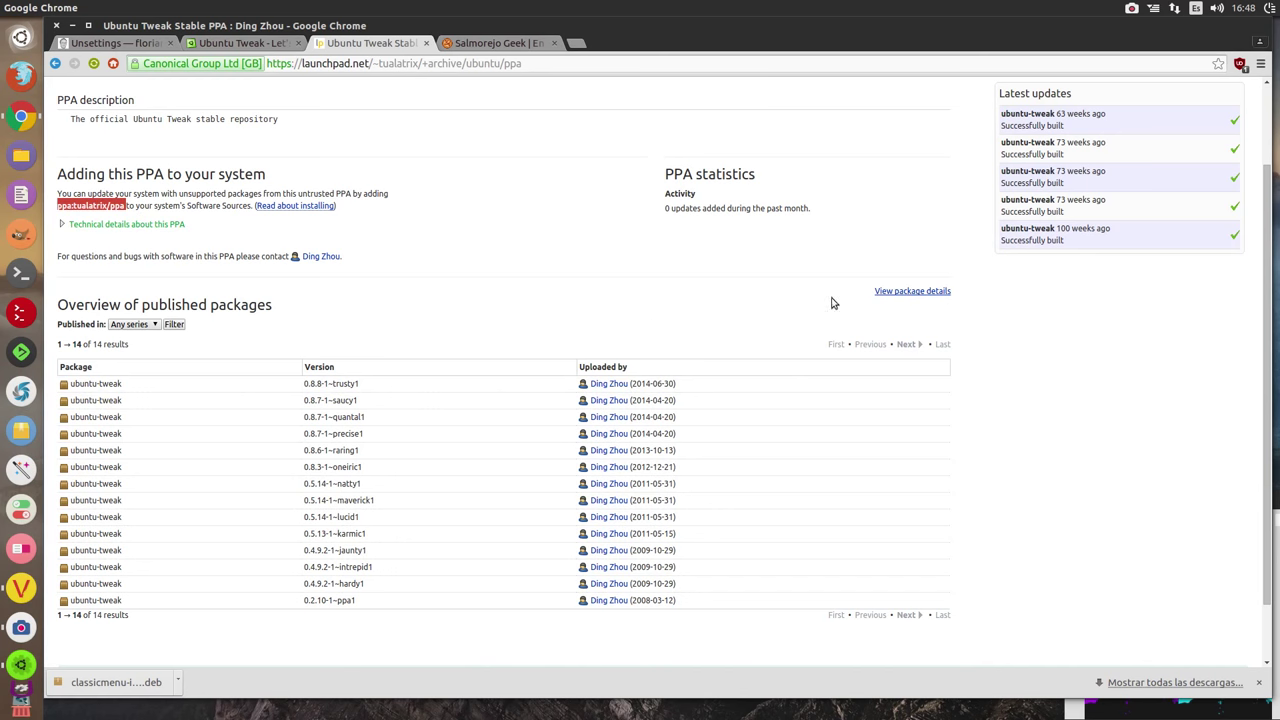
- View the package files of ubuntu-tweak 0.8.8-1~trusty1 in the PPA's package details and return to the PPA page
{"action": "left_click", "coordinate": [912, 291]}
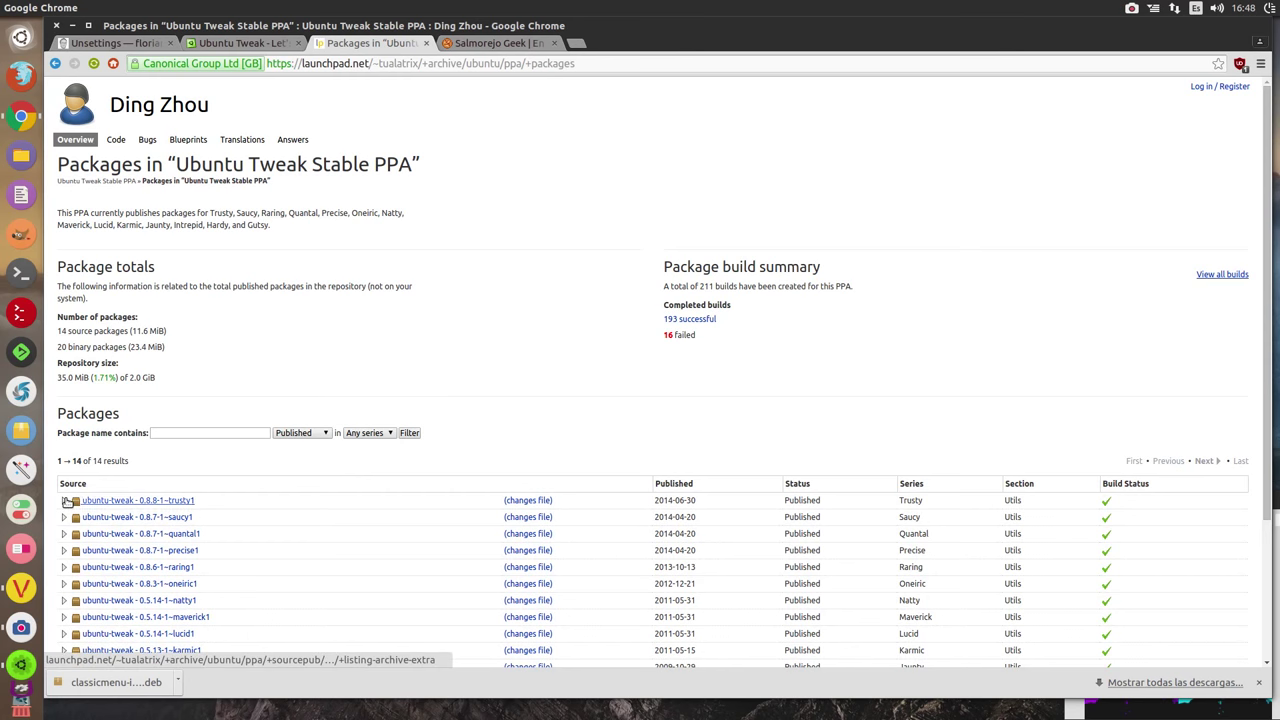
{"action": "left_click", "coordinate": [64, 500]}
{"action": "scroll", "coordinate": [300, 300], "scroll_direction": "down", "scroll_amount": 5}
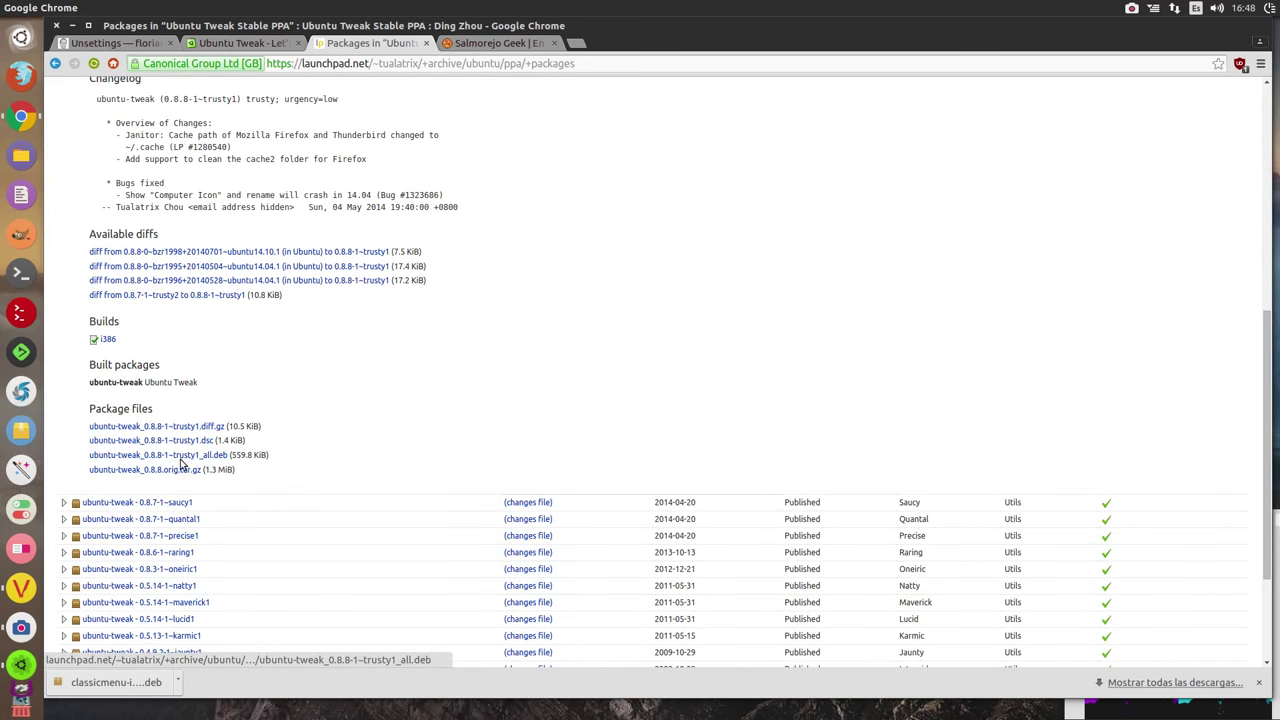
{"action": "left_click", "coordinate": [56, 64]}
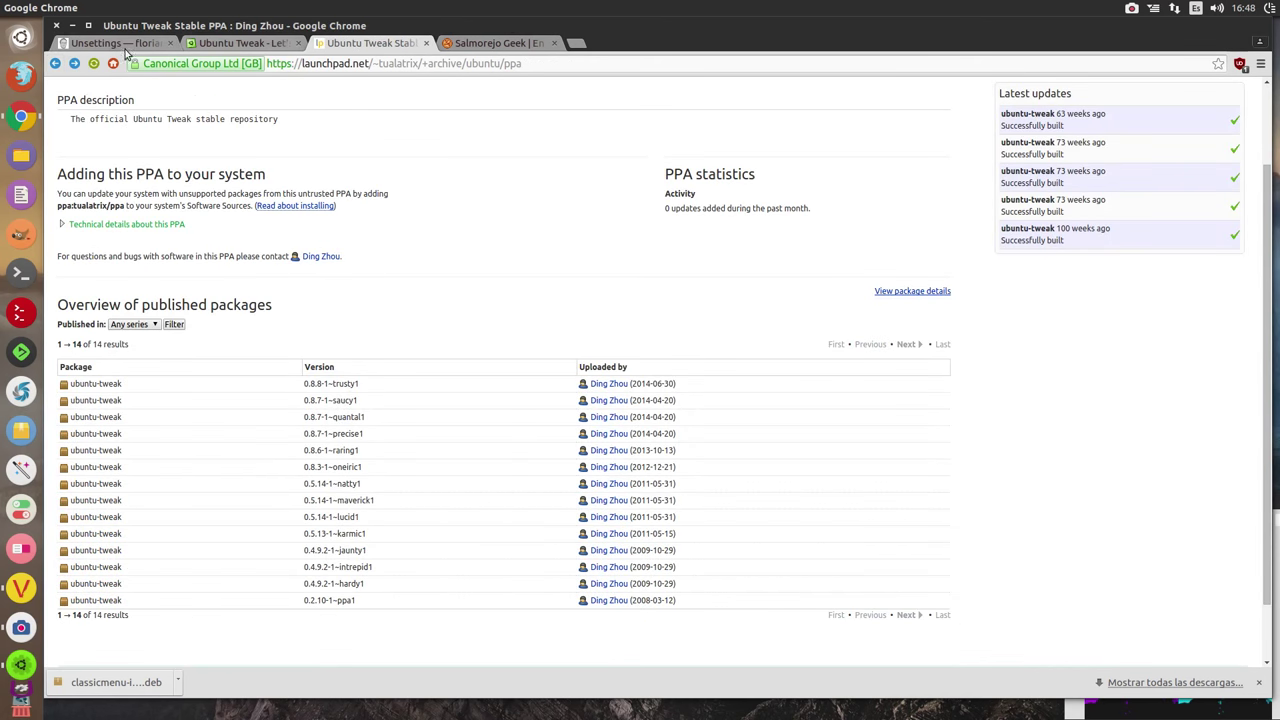
- Minimize the browser and move the Ubuntu Tweak window closer to the launcher and the top panel
{"action": "left_click", "coordinate": [72, 25]}
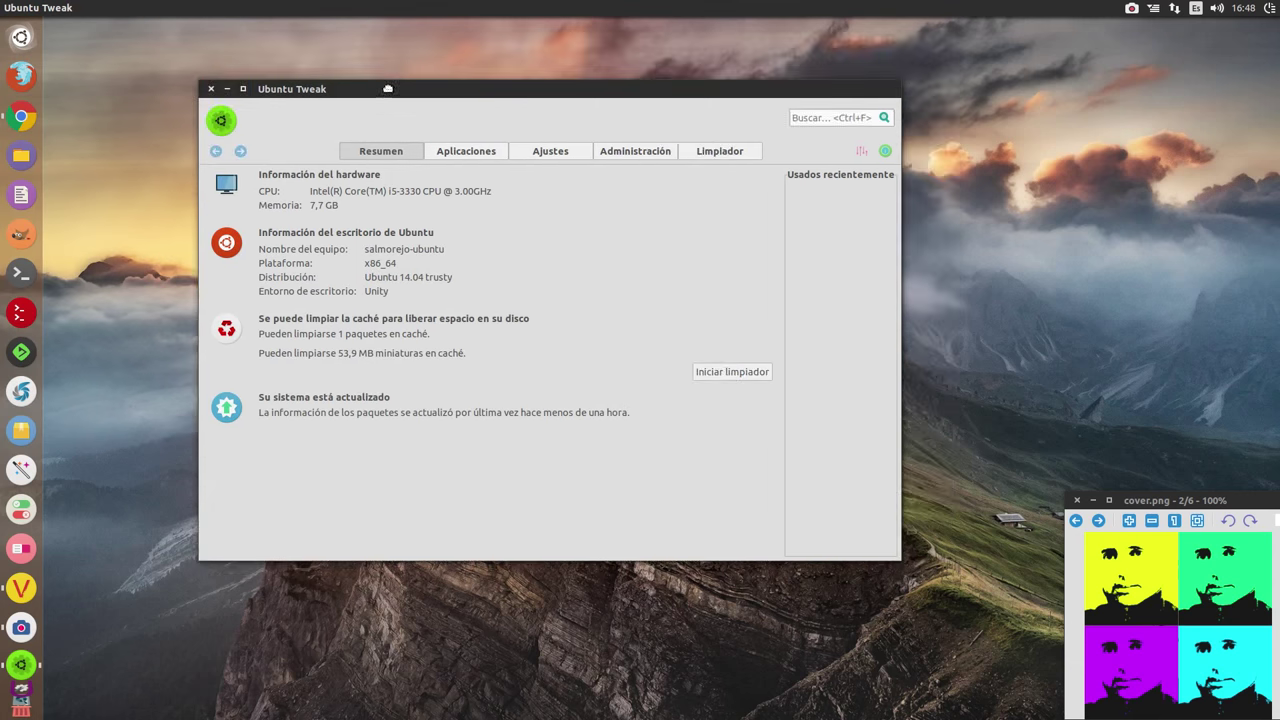
{"action": "left_click", "coordinate": [387, 89]}
{"action": "left_click_drag", "start_coordinate": [335, 91], "coordinate": [239, 45]}
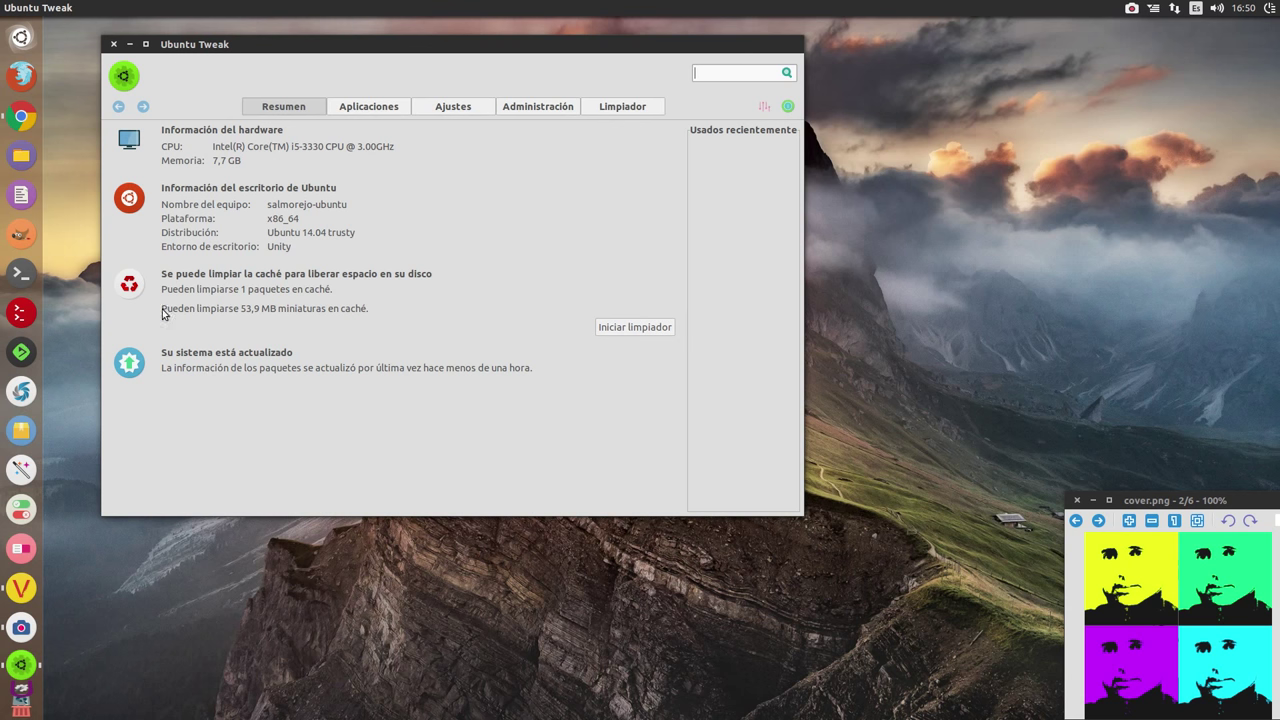
- Examine the Featured applications that Ubuntu Tweak offers under Aplicaciones, from Browser through Multimedia and Other
{"action": "left_click", "coordinate": [364, 112]}
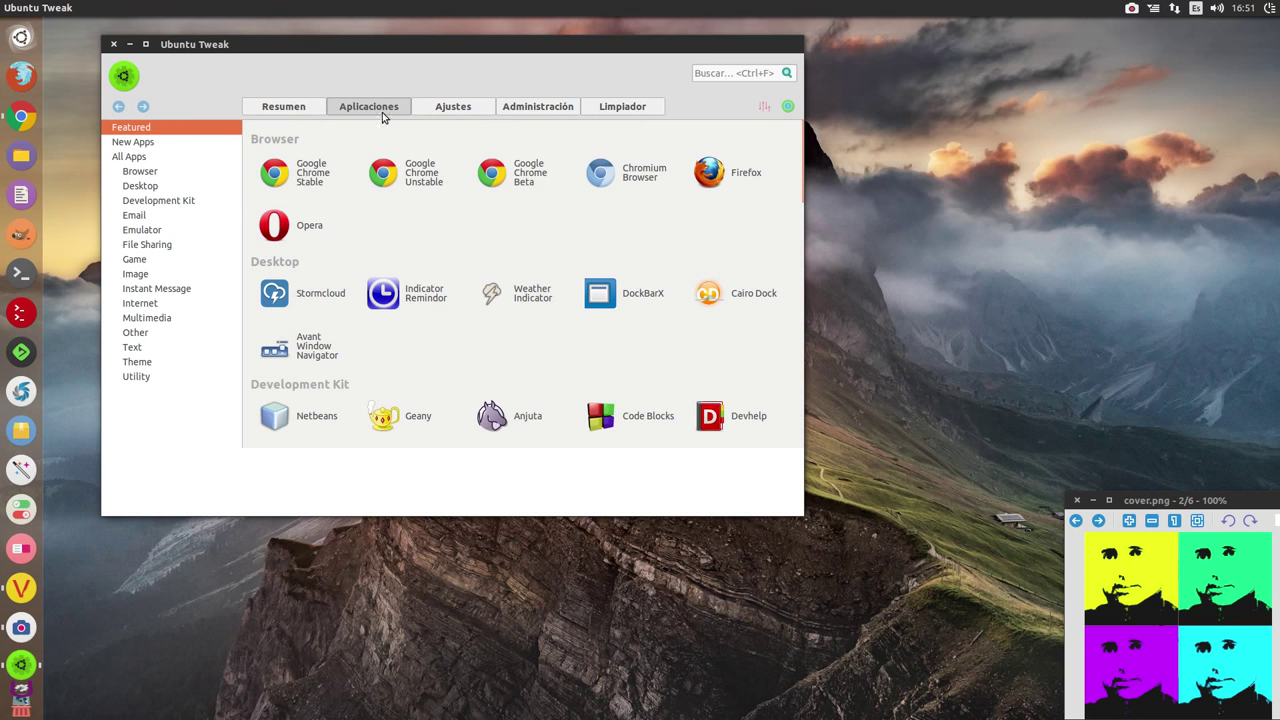
{"action": "scroll", "coordinate": [381, 255], "scroll_direction": "down", "scroll_amount": 10}
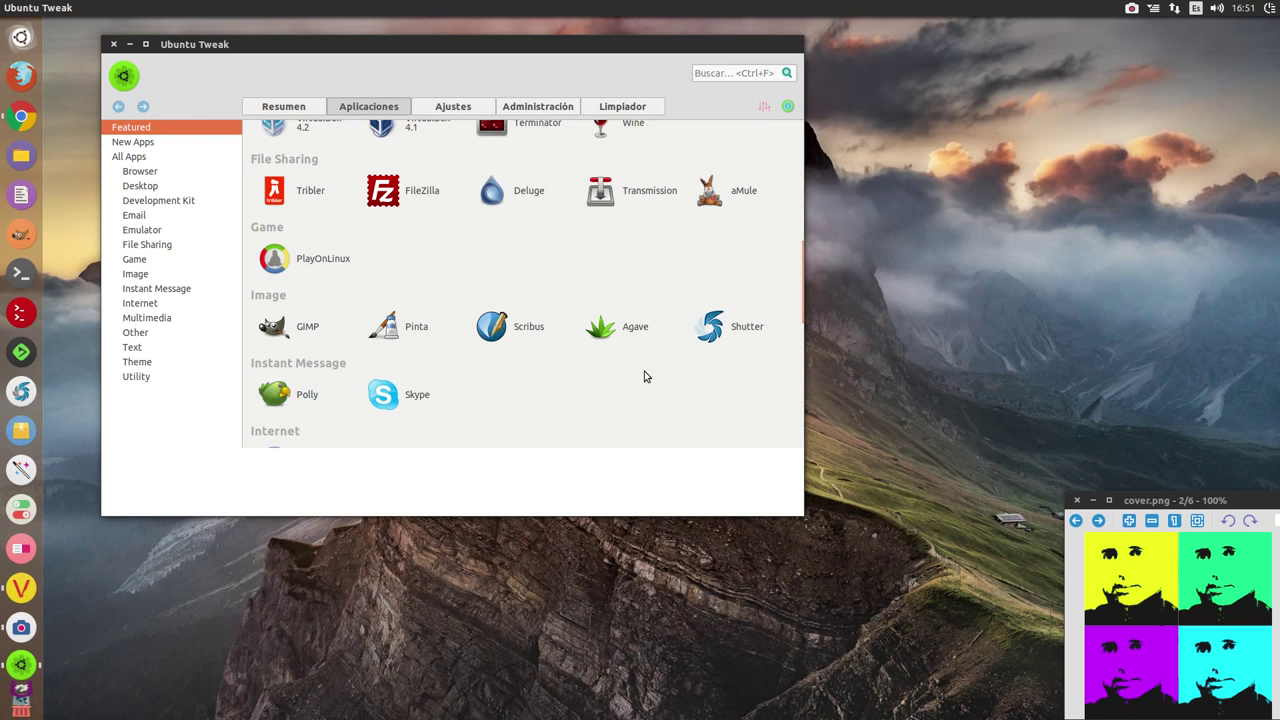
{"action": "scroll", "coordinate": [543, 401], "scroll_direction": "down", "scroll_amount": 2}
{"action": "scroll", "coordinate": [555, 352], "scroll_direction": "down", "scroll_amount": 2}
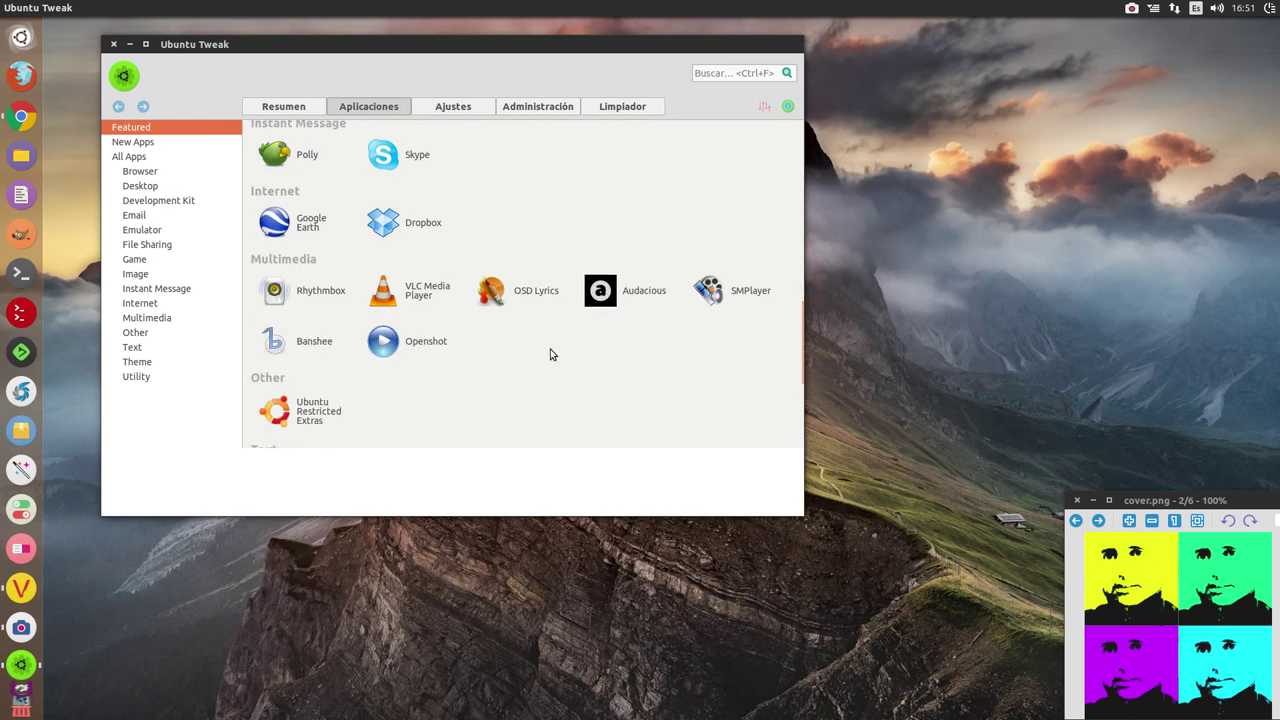
{"action": "scroll", "coordinate": [434, 429], "scroll_direction": "up", "scroll_amount": 6}
{"action": "scroll", "coordinate": [430, 424], "scroll_direction": "up", "scroll_amount": 6}
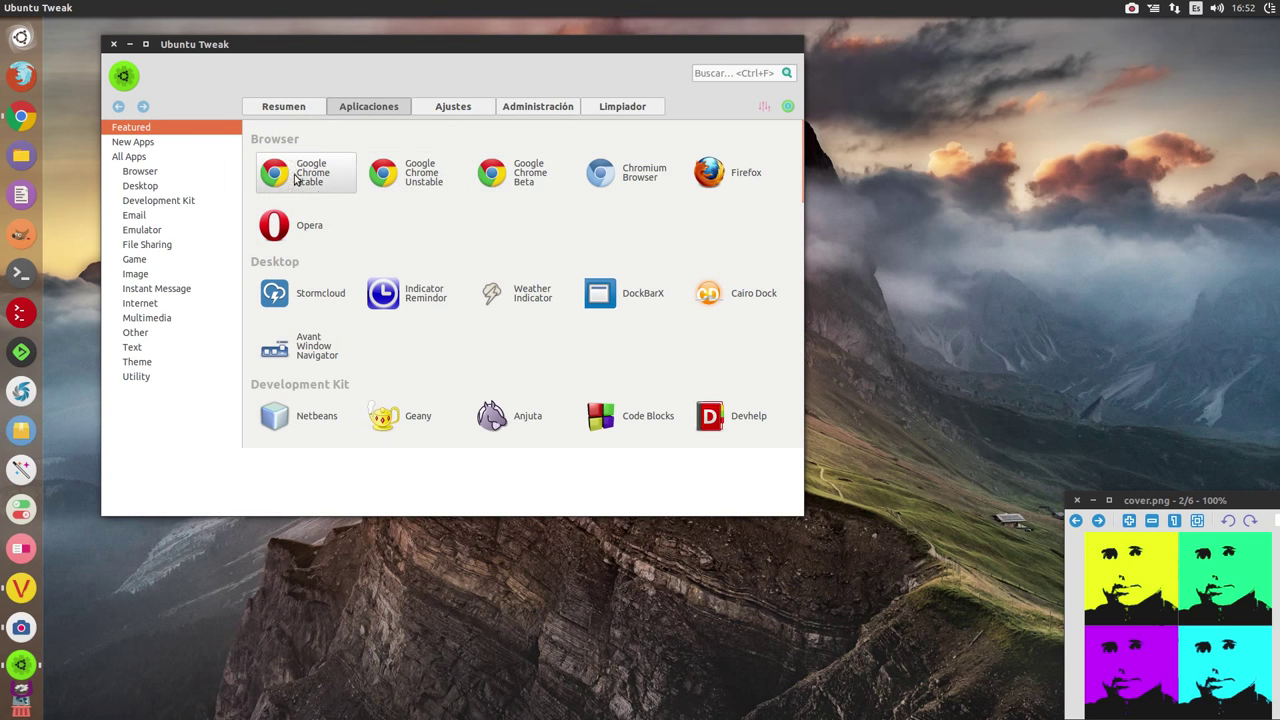
{"action": "scroll", "coordinate": [322, 240], "scroll_direction": "down", "scroll_amount": 2}
{"action": "scroll", "coordinate": [322, 240], "scroll_direction": "down", "scroll_amount": 1}
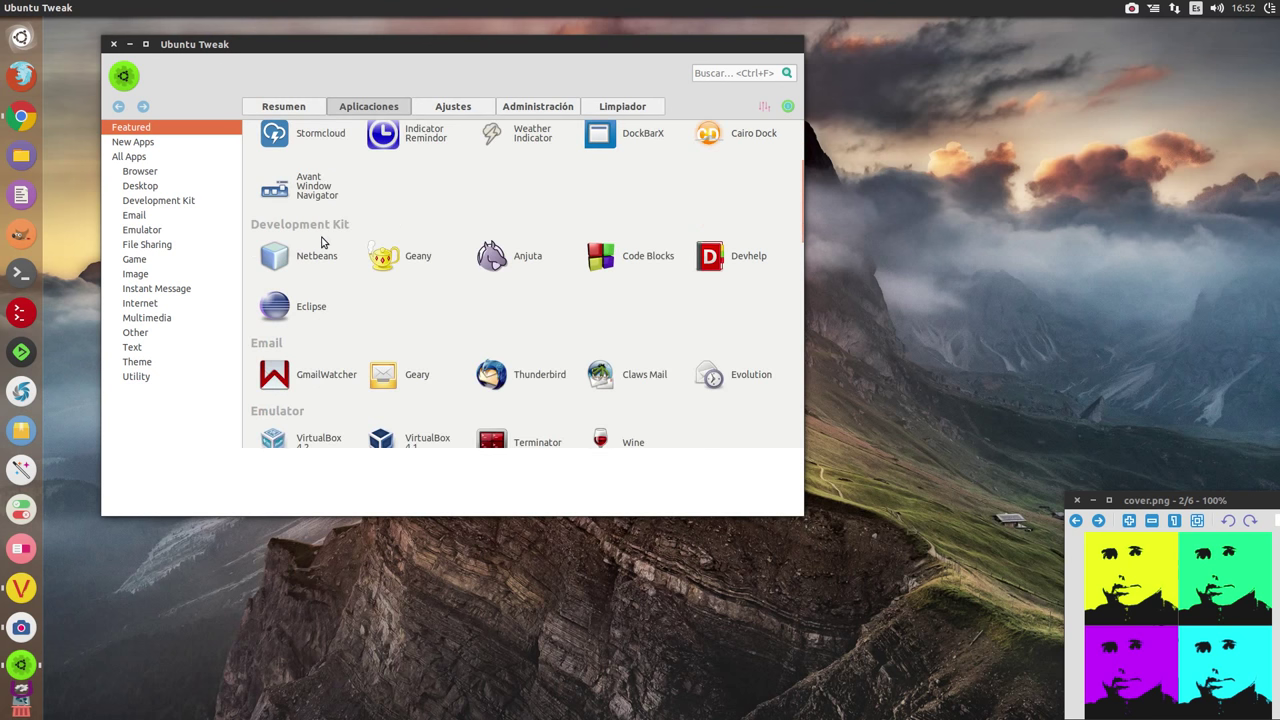
{"action": "scroll", "coordinate": [350, 277], "scroll_direction": "down", "scroll_amount": 5}
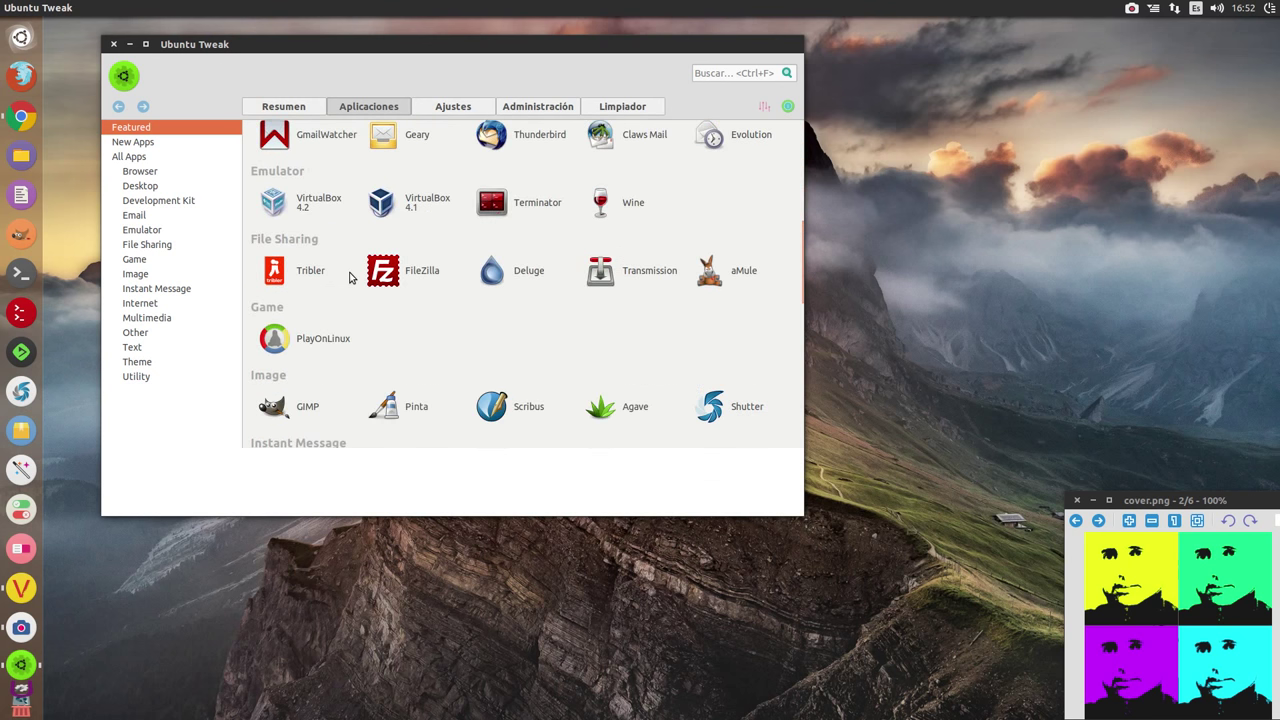
{"action": "scroll", "coordinate": [350, 277], "scroll_direction": "down", "scroll_amount": 4}
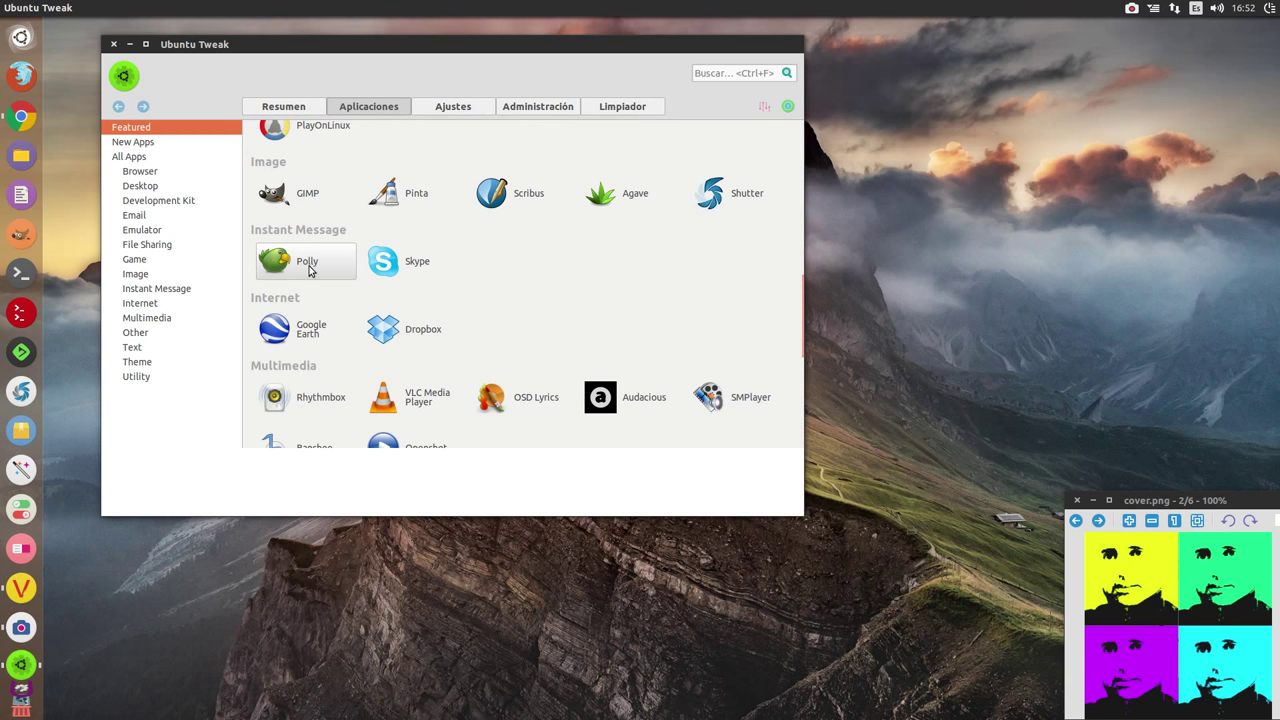
{"action": "scroll", "coordinate": [358, 278], "scroll_direction": "up", "scroll_amount": 5}
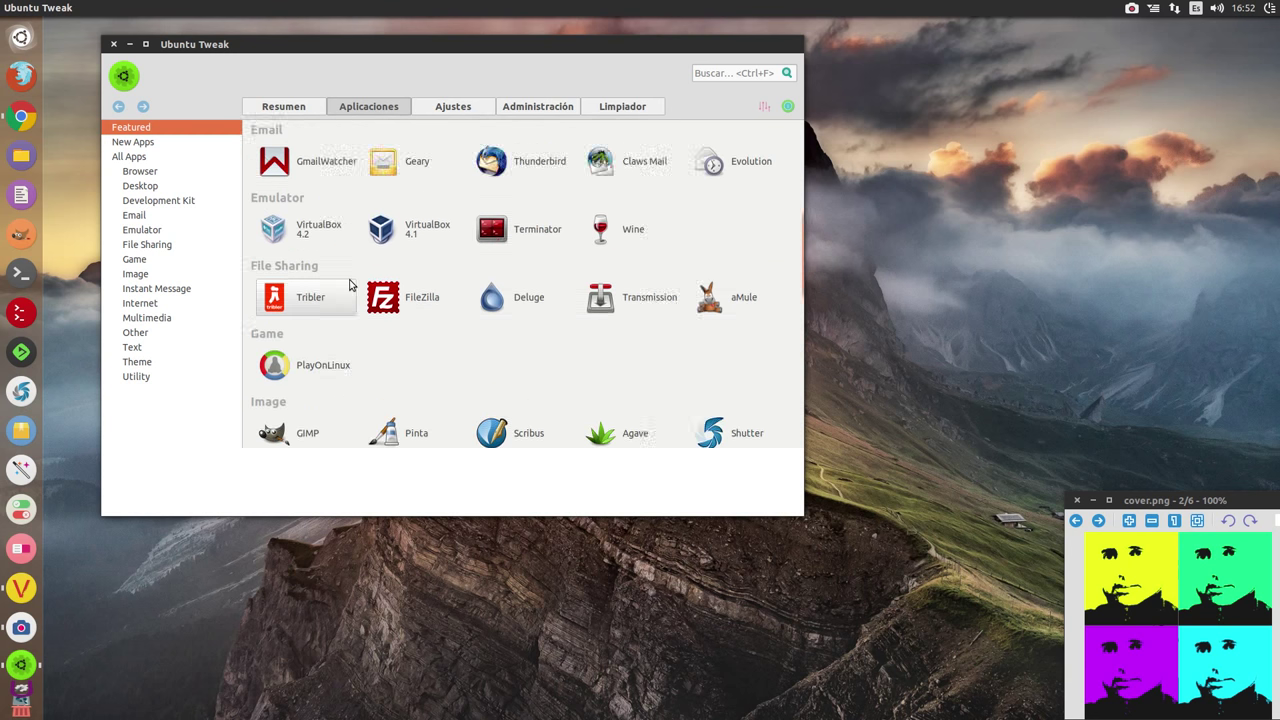
- Browse the Internet, Game, Emulator, Desktop and Theme categories of Ubuntu Tweak's Aplicaciones section
{"action": "scroll", "coordinate": [330, 260], "scroll_direction": "up", "scroll_amount": 1}
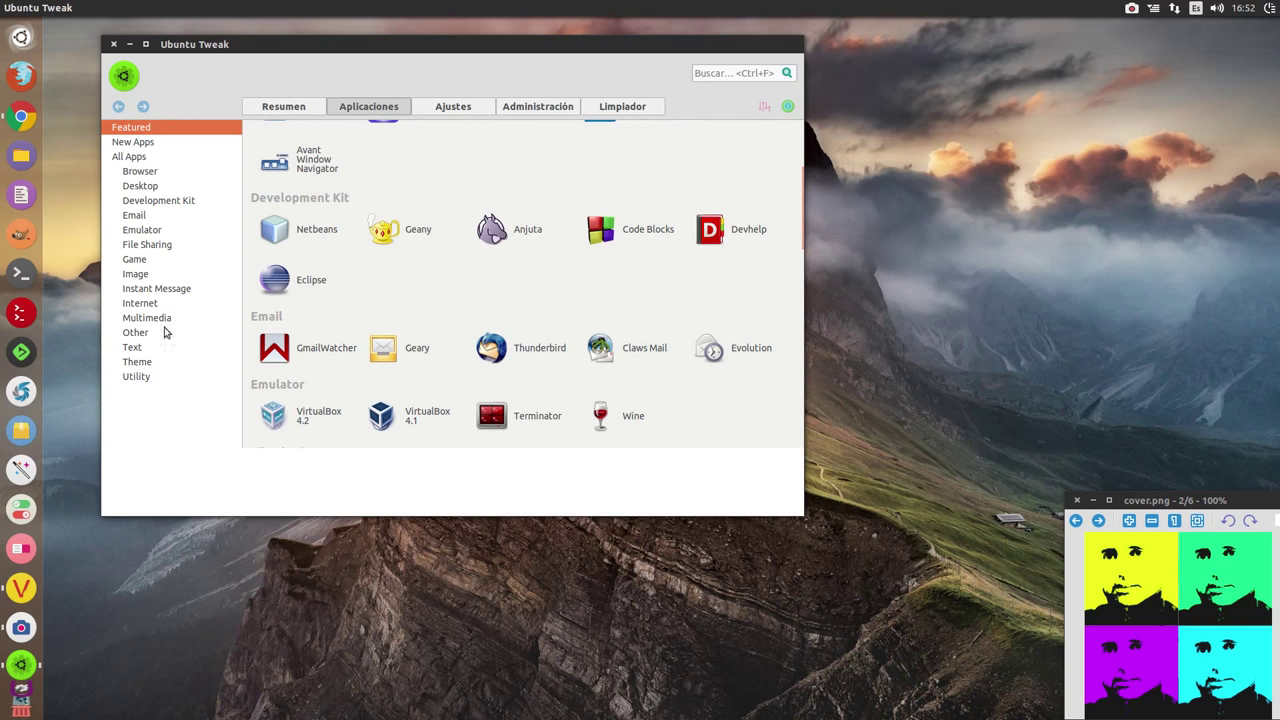
{"action": "left_click", "coordinate": [140, 304]}
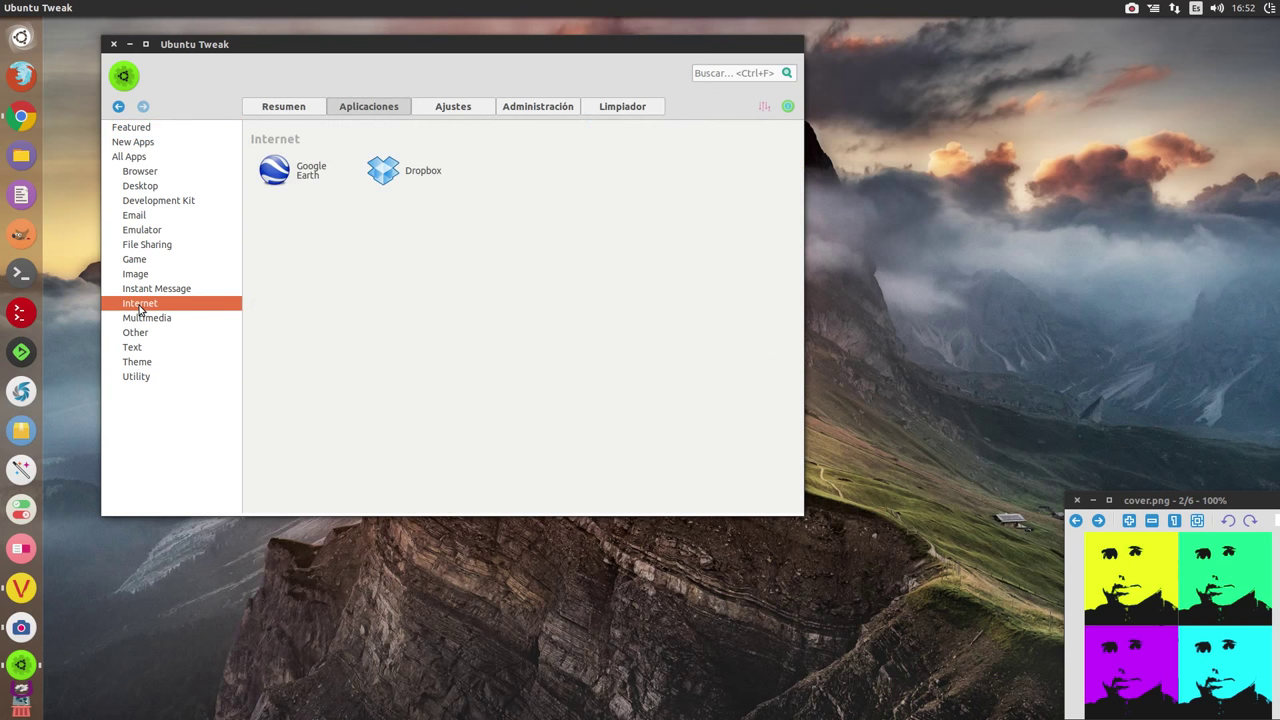
{"action": "left_click", "coordinate": [132, 259]}
{"action": "left_click", "coordinate": [138, 230]}
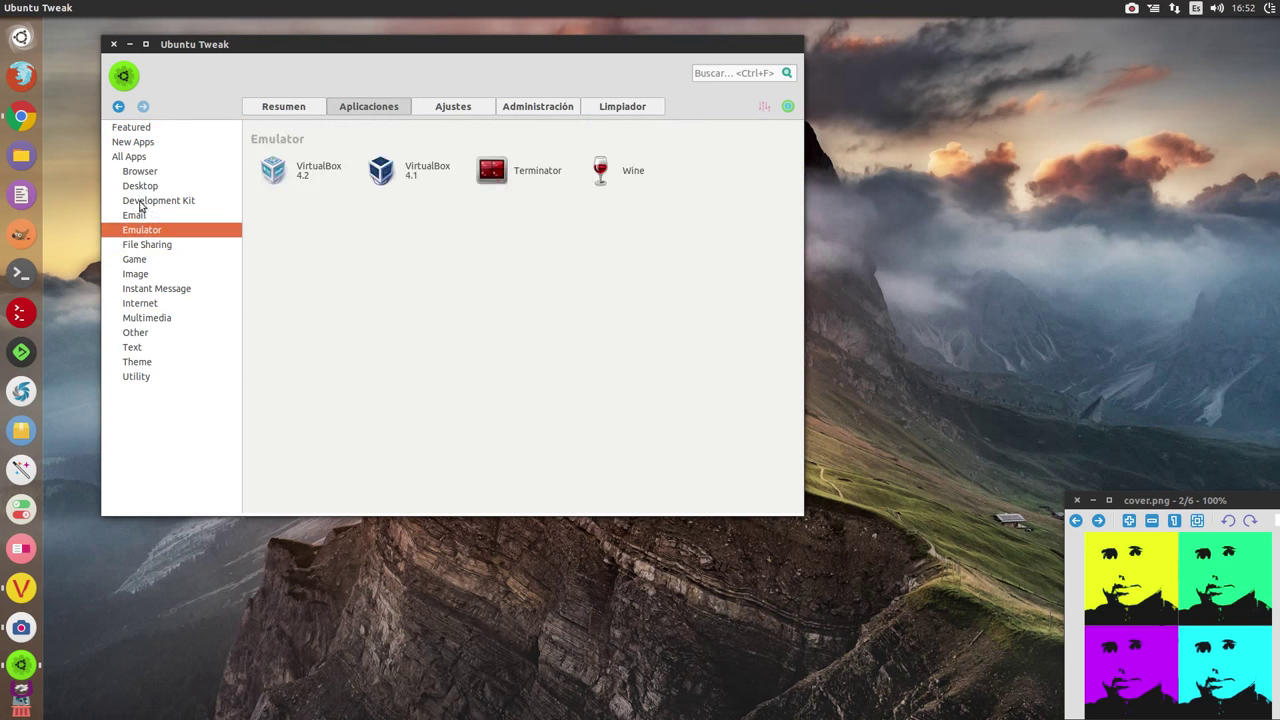
{"action": "left_click", "coordinate": [129, 189]}
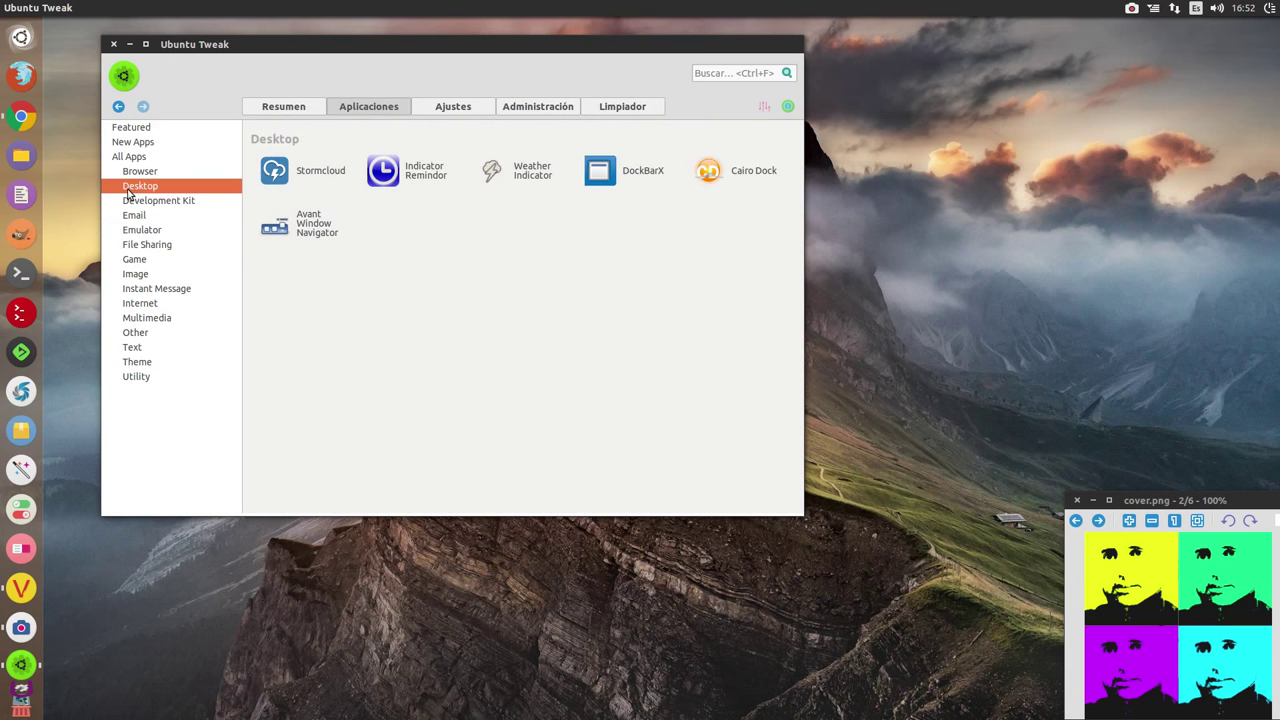
{"action": "left_click", "coordinate": [133, 362]}
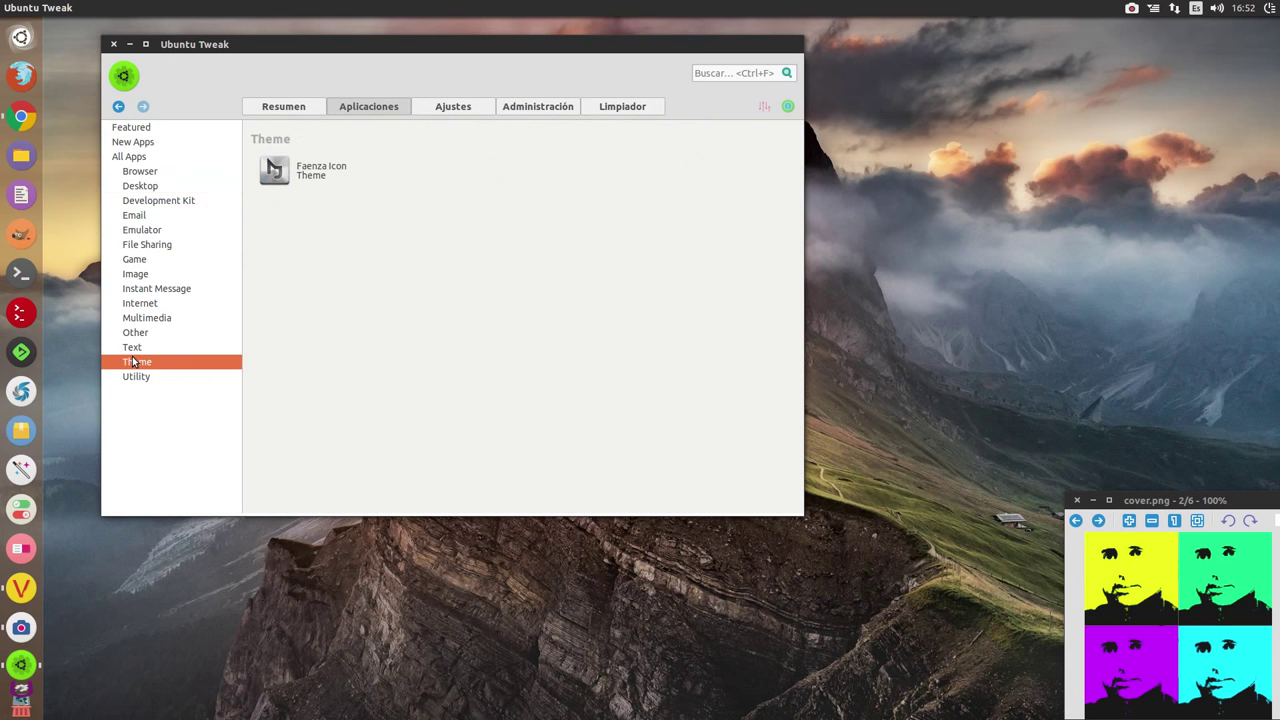
- Review Ubuntu Tweak's Ajustes, Administración and Limpiador sections, repositioning the window on the desktop along the way
{"action": "left_click", "coordinate": [446, 110]}
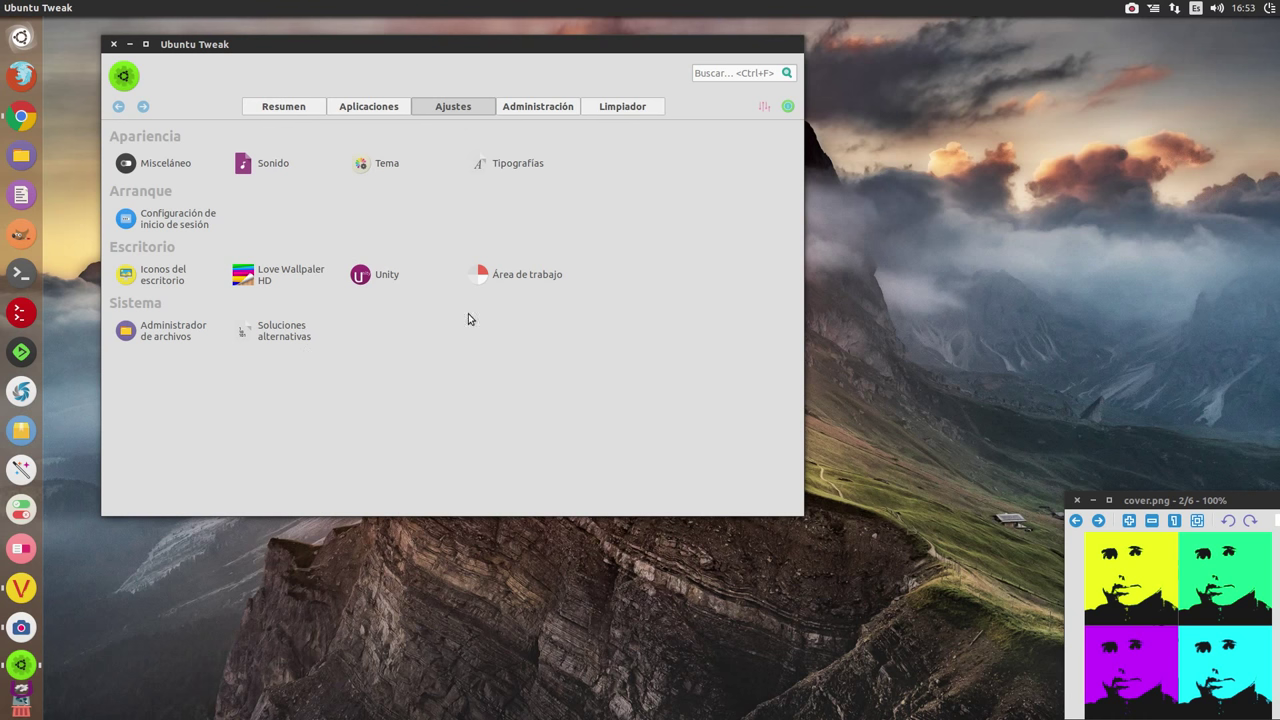
{"action": "left_click", "coordinate": [537, 110]}
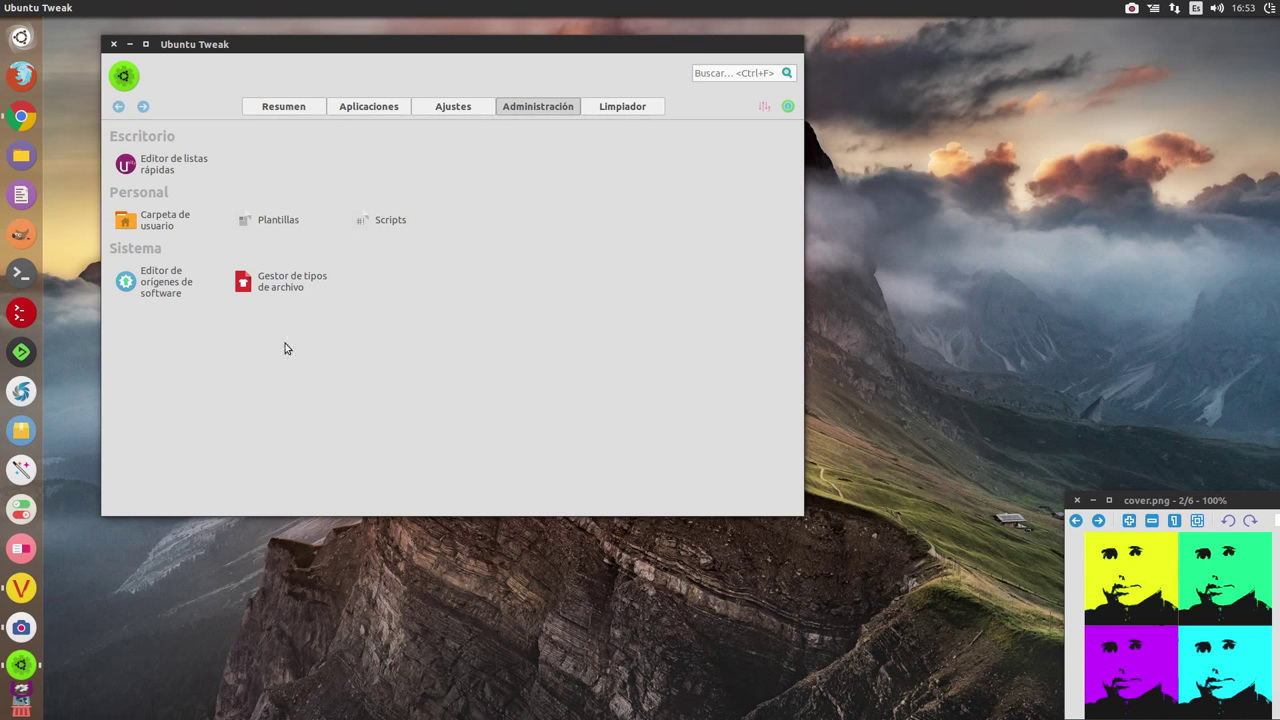
{"action": "left_click_drag", "start_coordinate": [365, 51], "coordinate": [424, 40]}
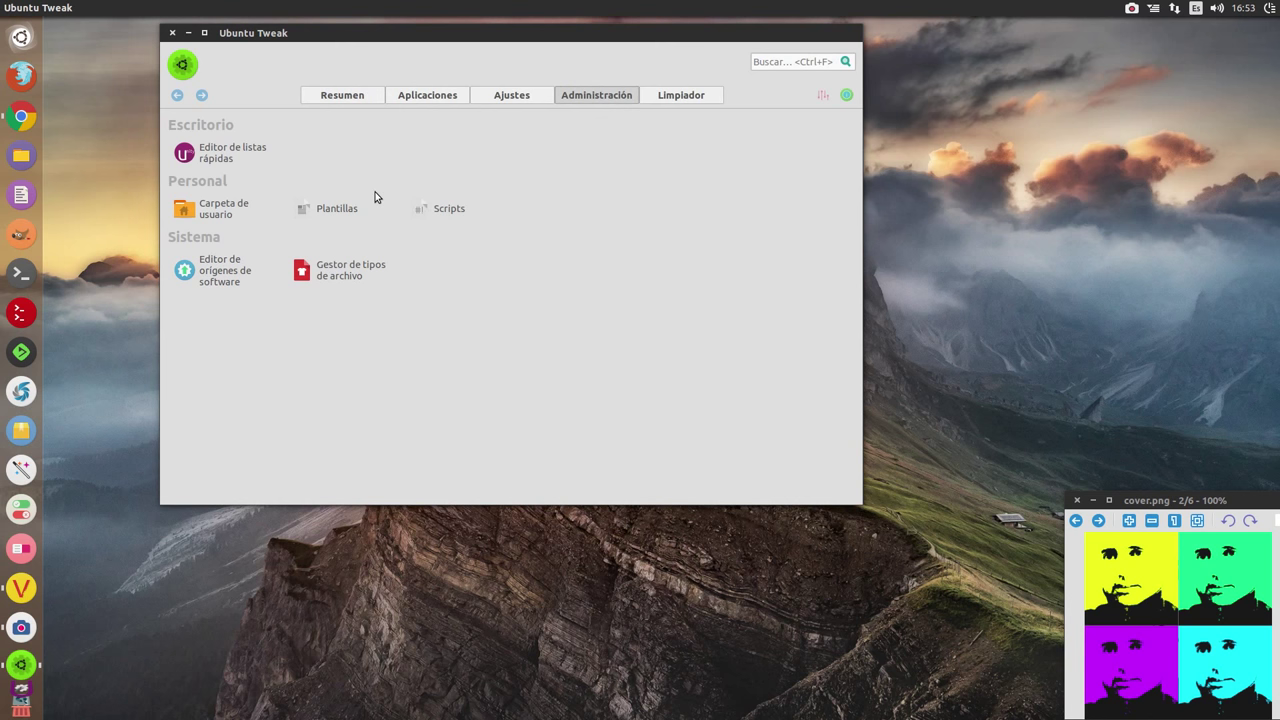
{"action": "left_click", "coordinate": [681, 99]}
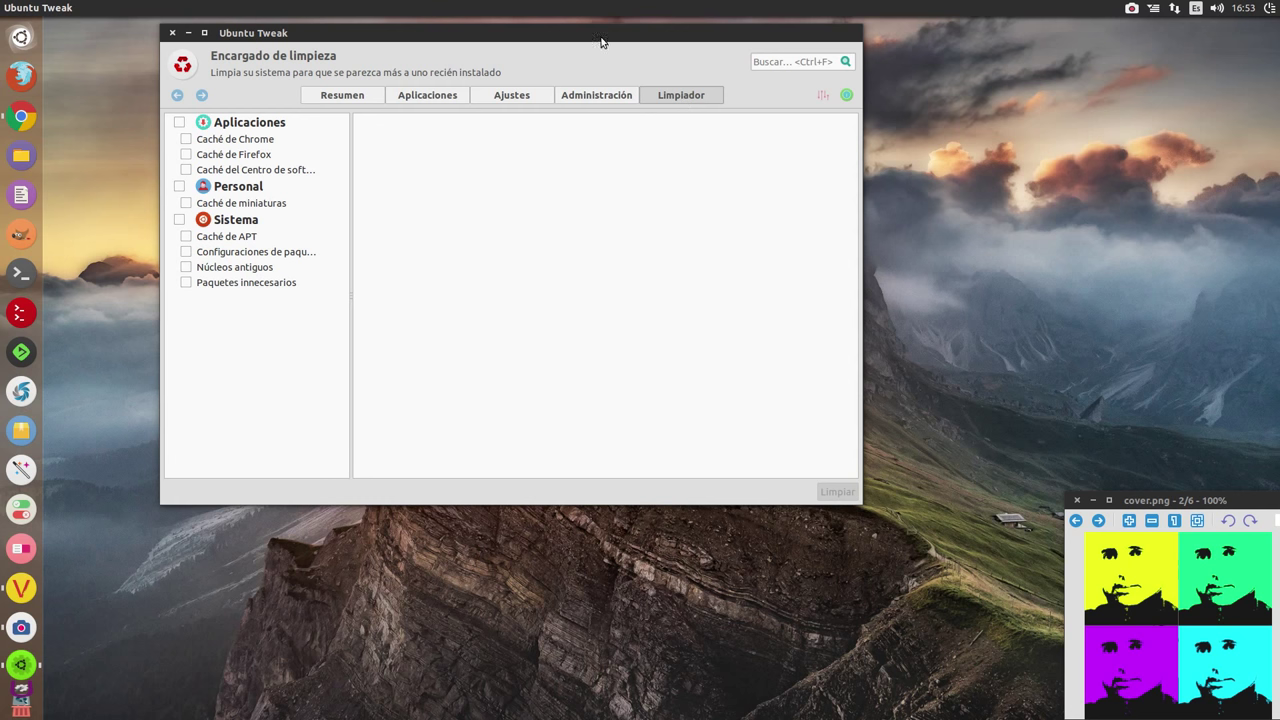
{"action": "left_click_drag", "start_coordinate": [580, 37], "coordinate": [520, 52]}
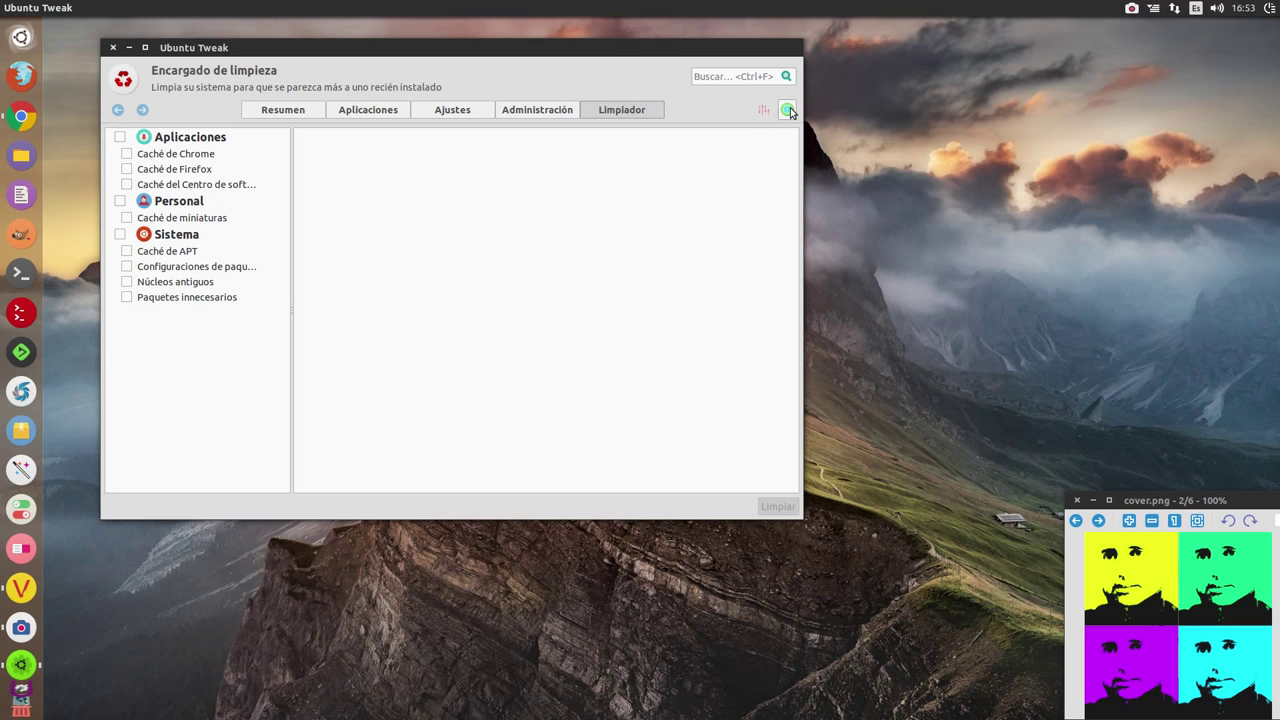
- Scan the Aplicaciones and Sistema categories in the cleaner and expand Núcleos antiguos to view its kernel packages
{"action": "left_click", "coordinate": [120, 137]}
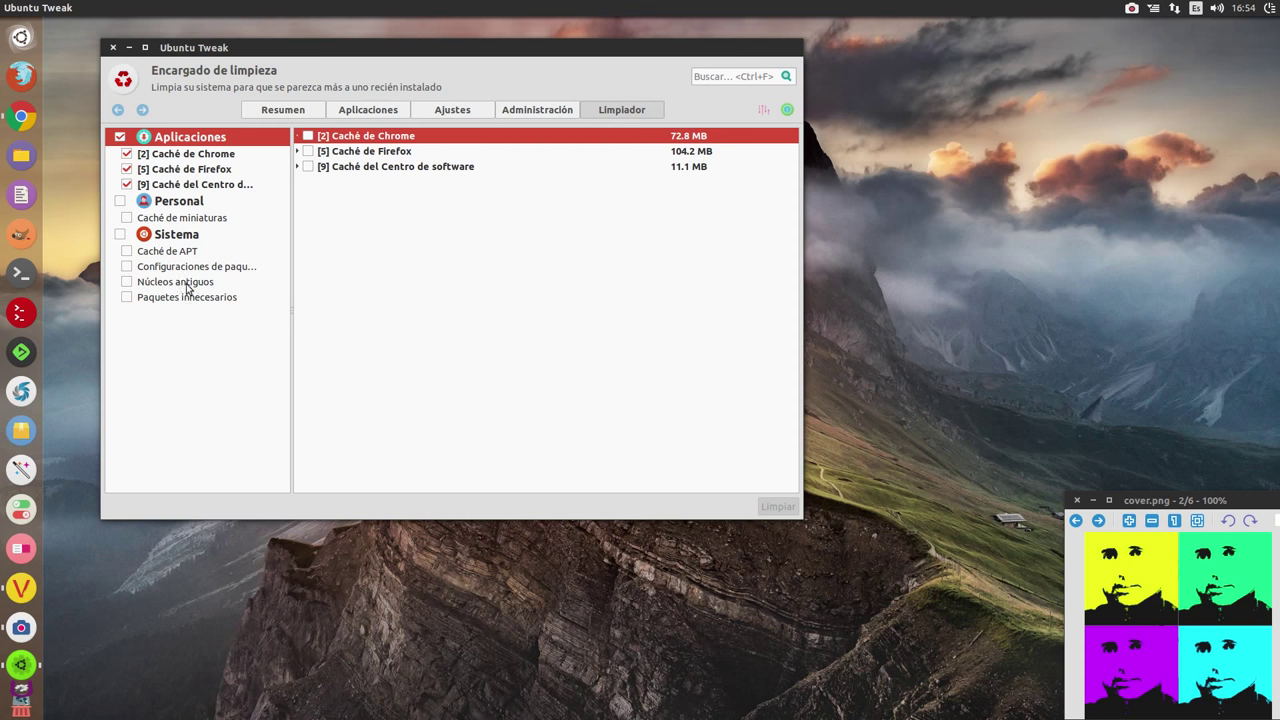
{"action": "left_click", "coordinate": [121, 236]}
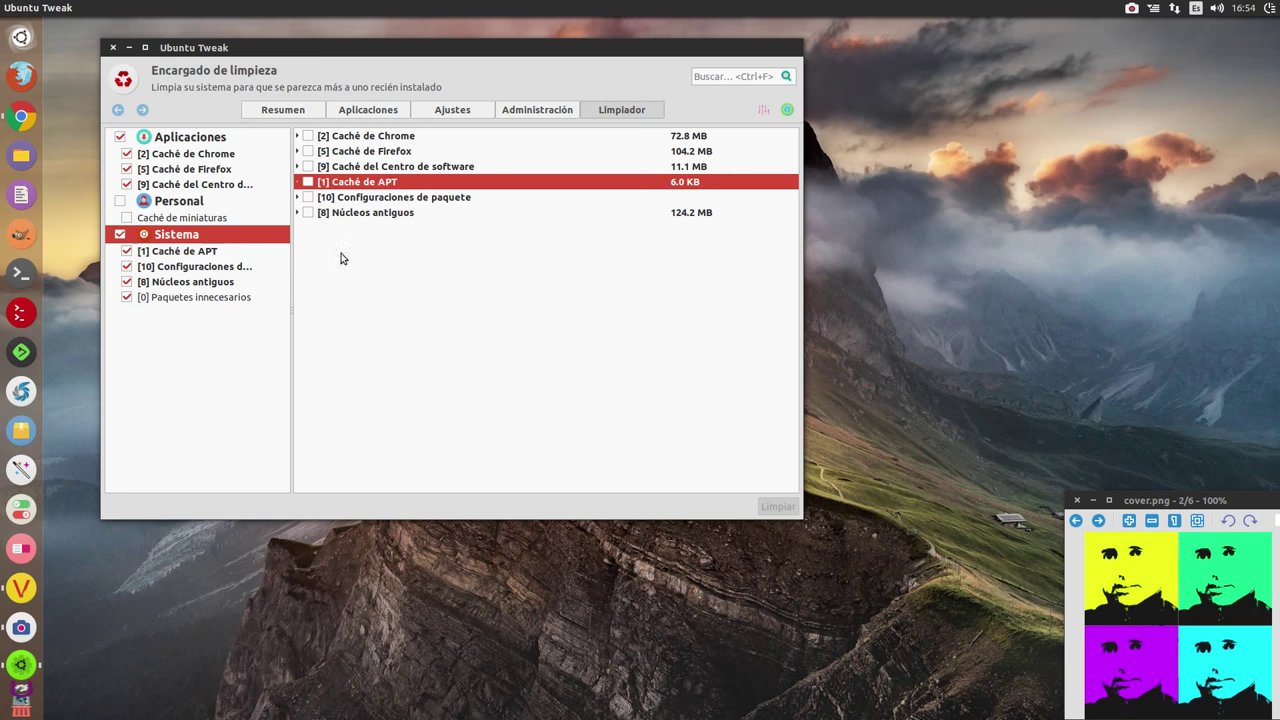
{"action": "left_click", "coordinate": [297, 213]}
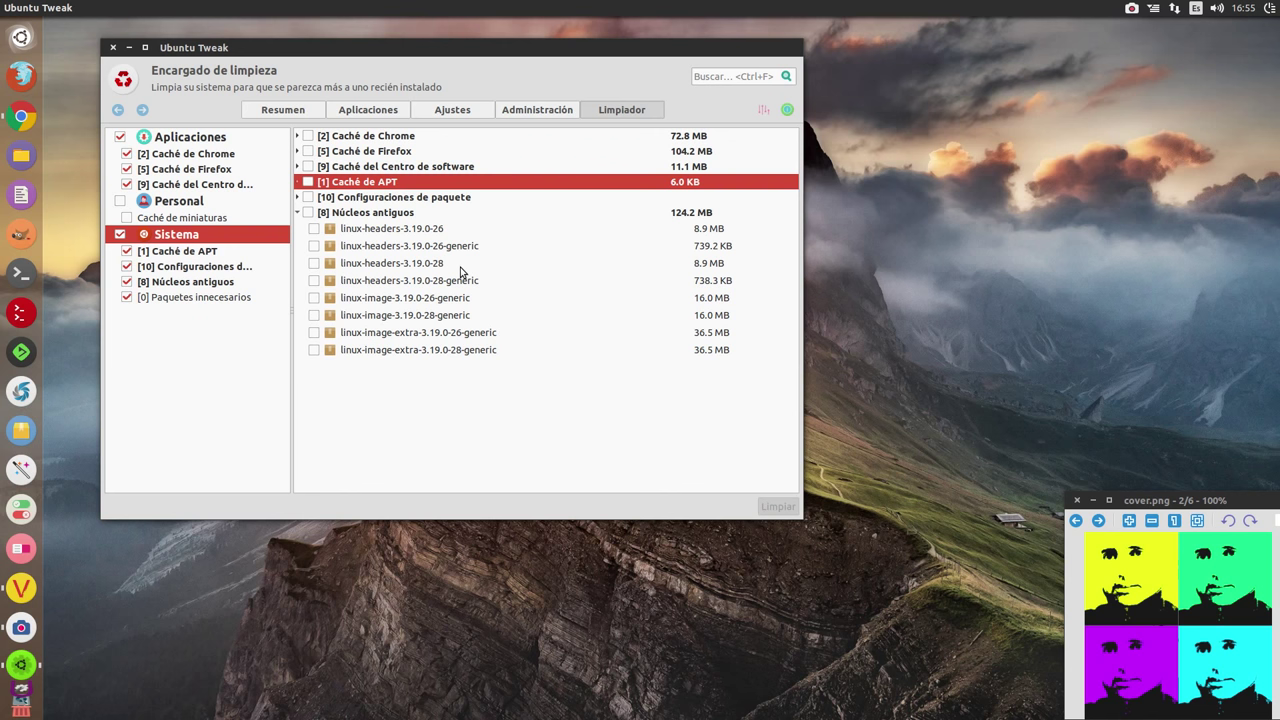
- Open a terminal, enlarge it over the Ubuntu Tweak window and run inxi -S to check the running kernel
{"action": "key", "text": "ctrl+alt+t"}
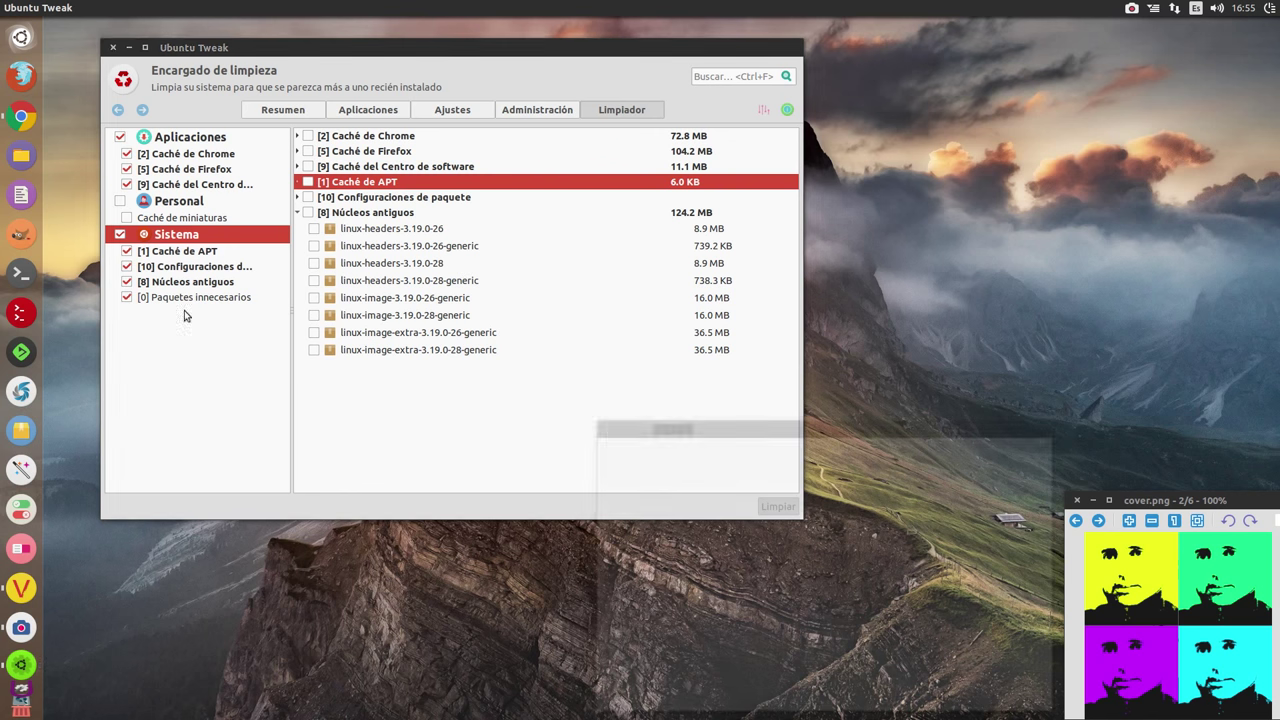
{"action": "left_click_drag", "start_coordinate": [676, 416], "coordinate": [164, 179]}
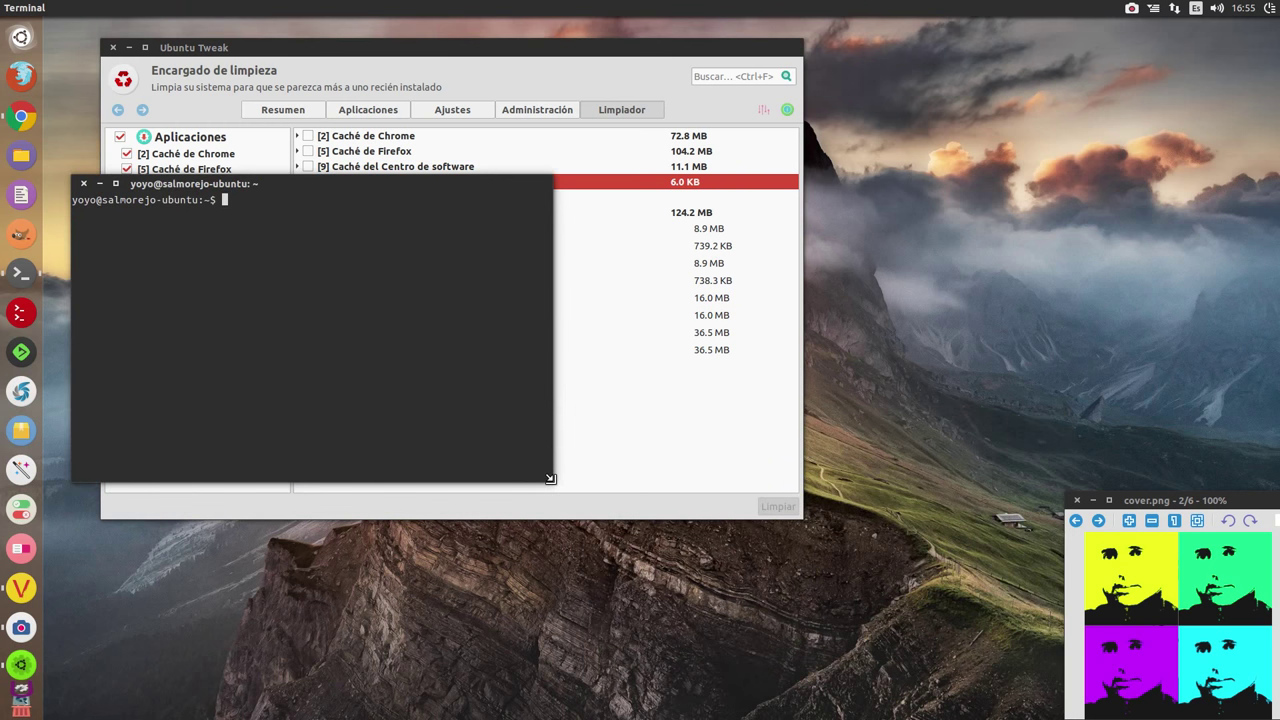
{"action": "left_click_drag", "start_coordinate": [552, 482], "coordinate": [925, 578]}
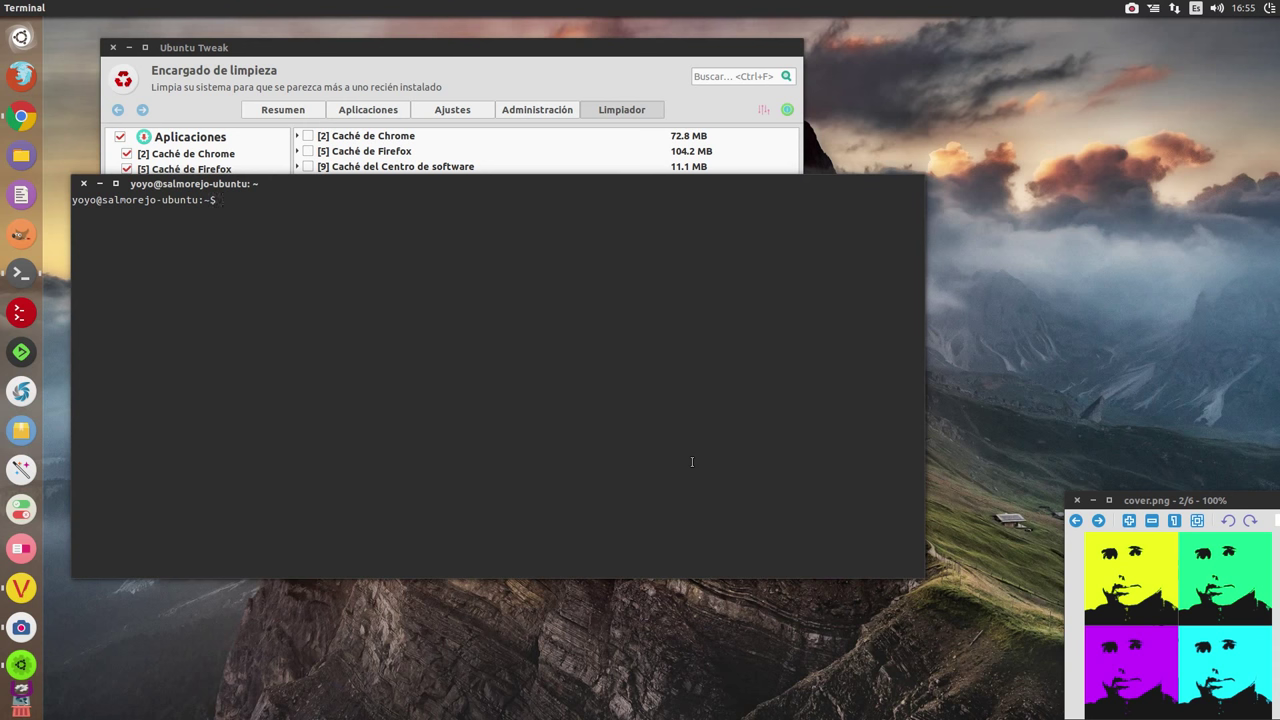
{"action": "type", "text": "inxi -S"}
{"action": "key", "text": "Return"}
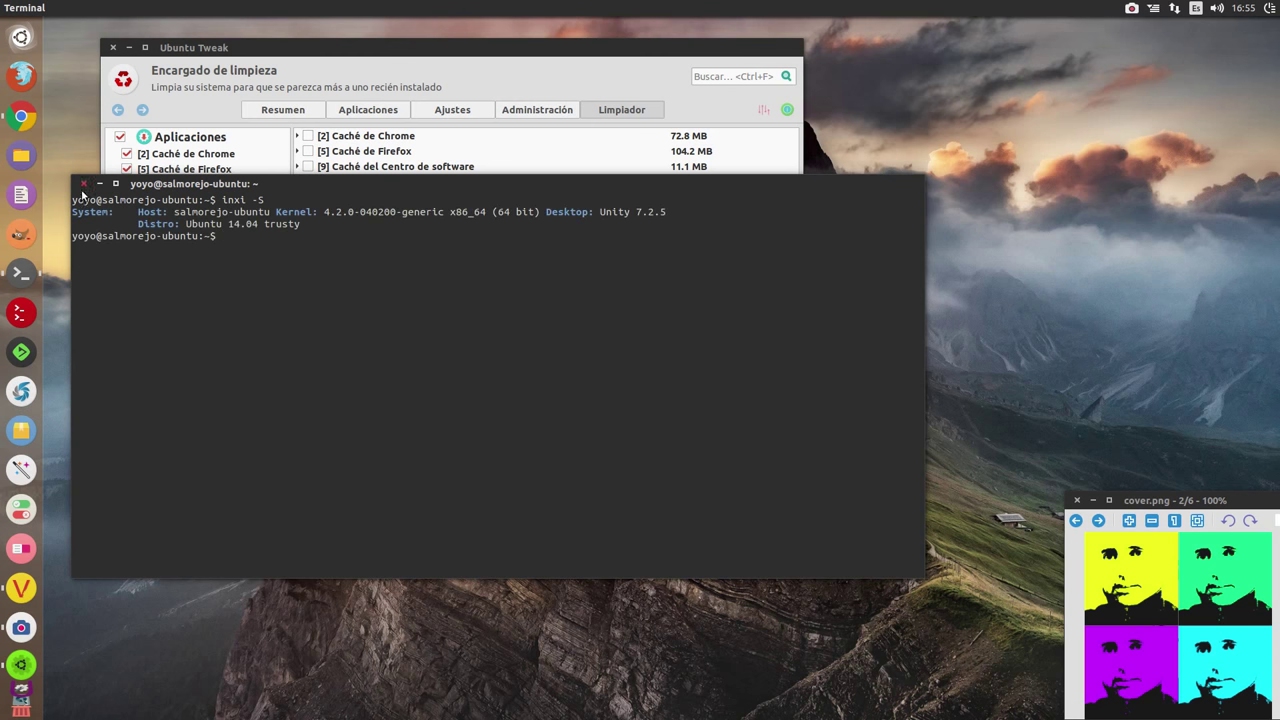
- Return from the terminal to Ubuntu Tweak, shift its window away from the launcher and close the program
{"action": "left_click", "coordinate": [200, 58]}
{"action": "left_click_drag", "start_coordinate": [242, 49], "coordinate": [313, 80]}
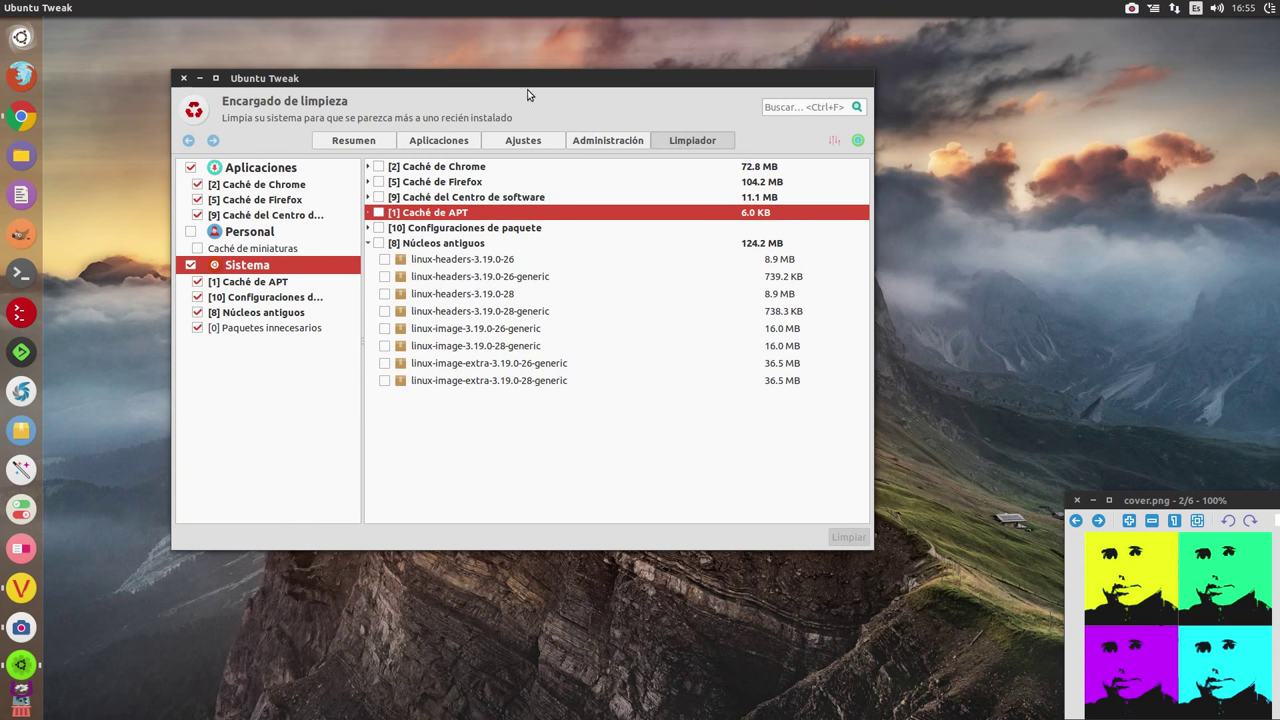
{"action": "left_click_drag", "start_coordinate": [539, 84], "coordinate": [562, 83]}
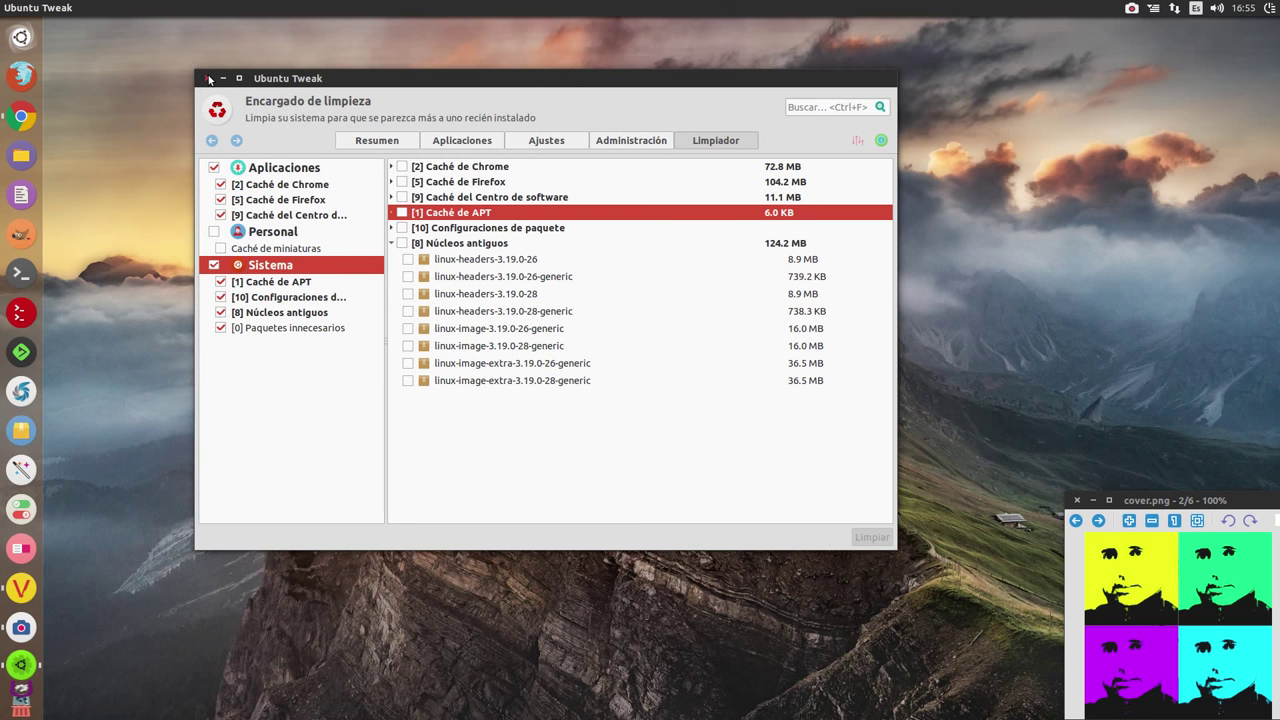
{"action": "left_click", "coordinate": [208, 78]}
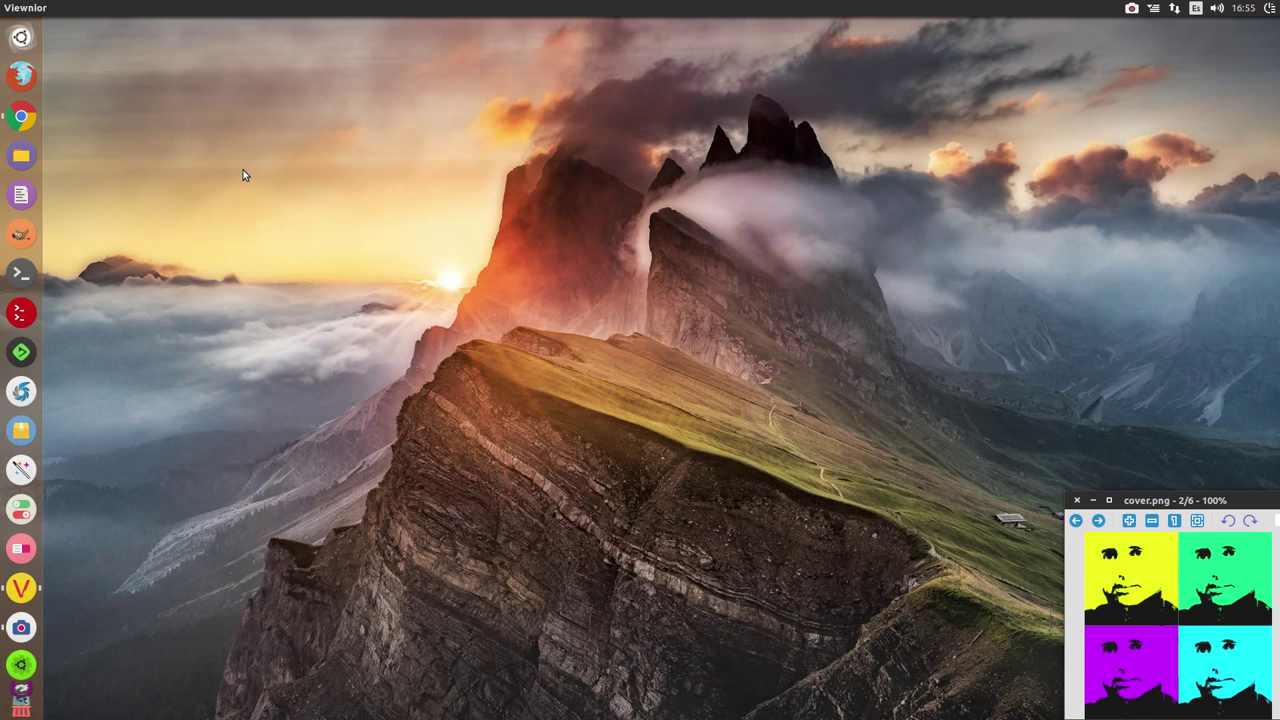
- Open Configuración del sistema, view the Red and Detalles pages, and return to the overview of all settings
{"action": "left_click", "coordinate": [15, 516]}
{"action": "left_click_drag", "start_coordinate": [543, 190], "coordinate": [461, 136]}
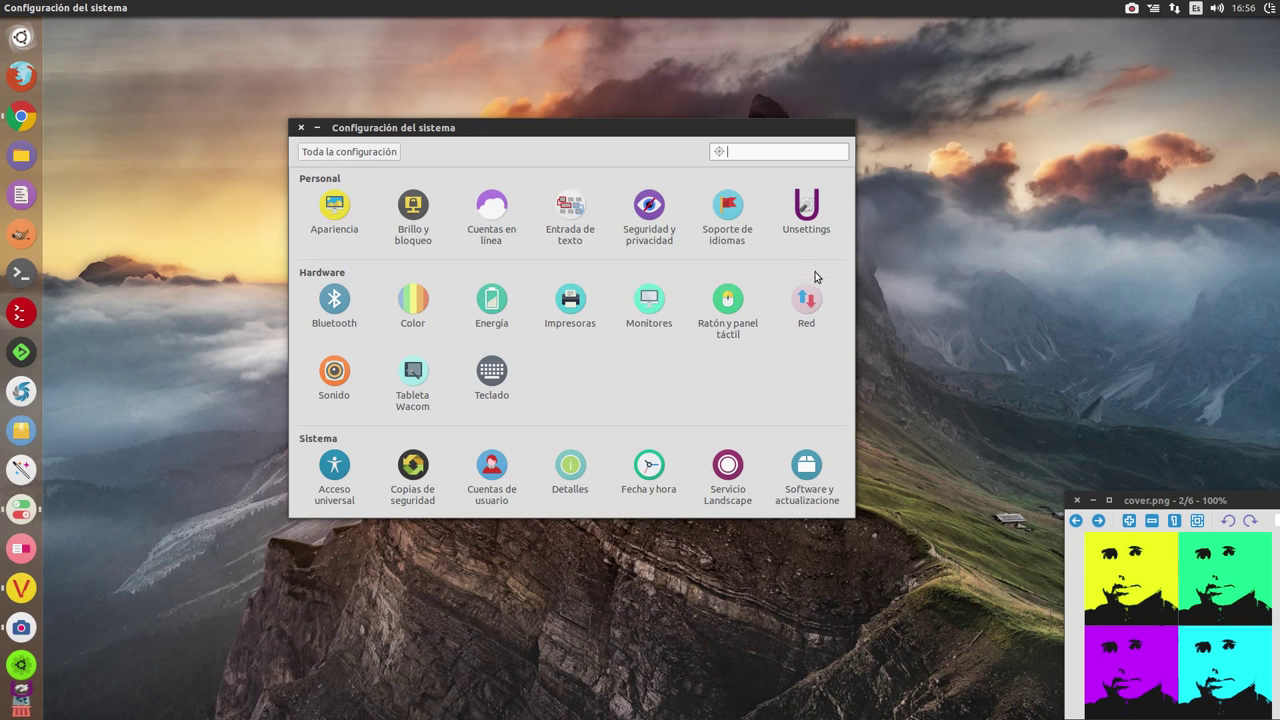
{"action": "left_click", "coordinate": [805, 309]}
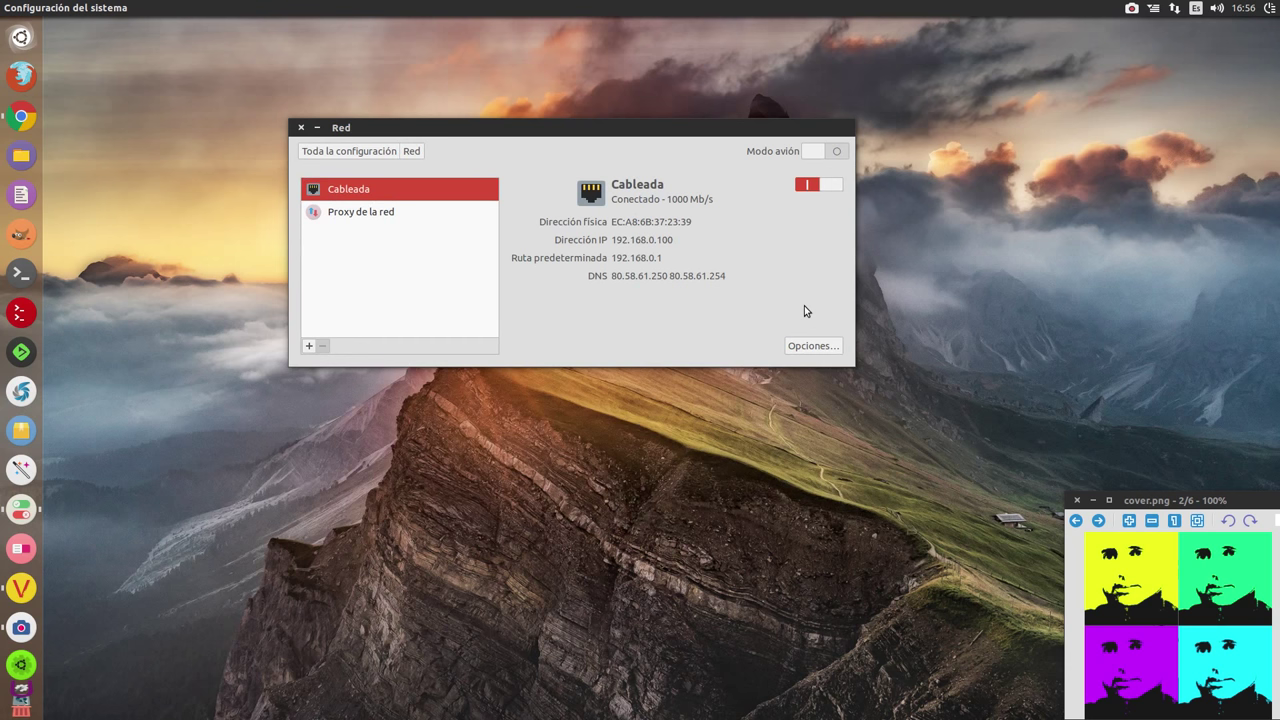
{"action": "left_click", "coordinate": [338, 153]}
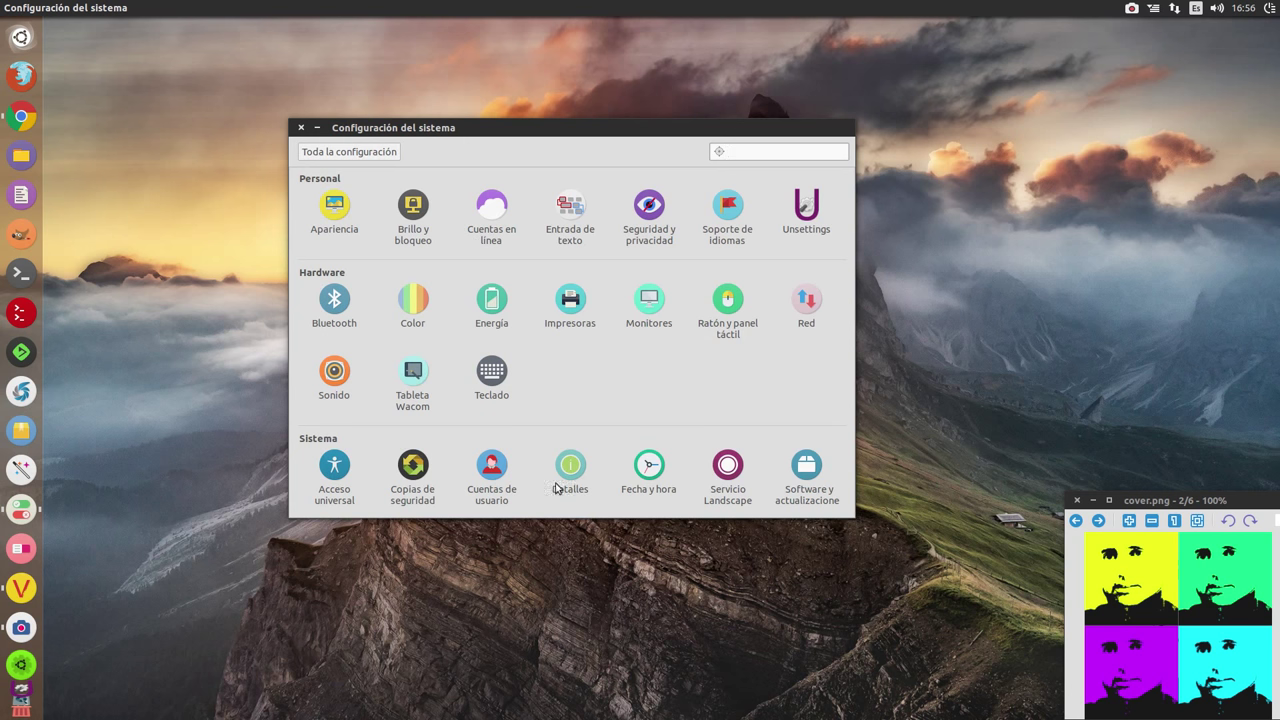
{"action": "left_click", "coordinate": [571, 468]}
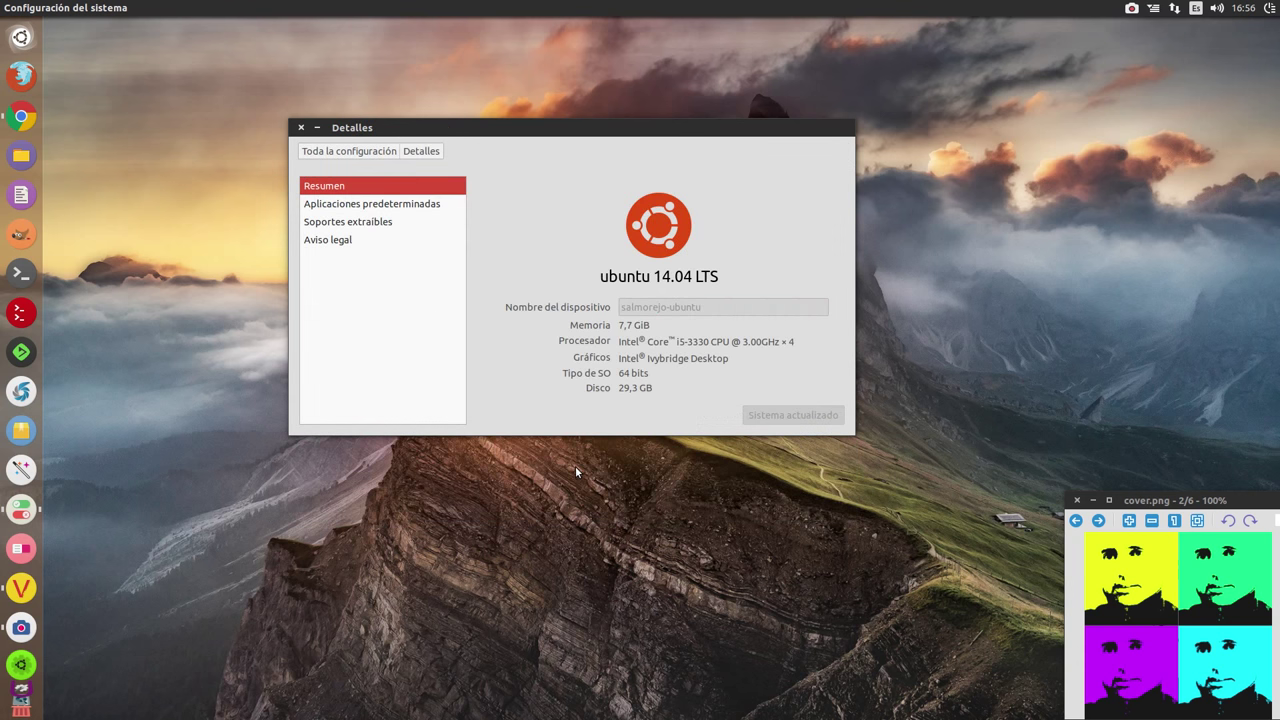
{"action": "left_click", "coordinate": [376, 155]}
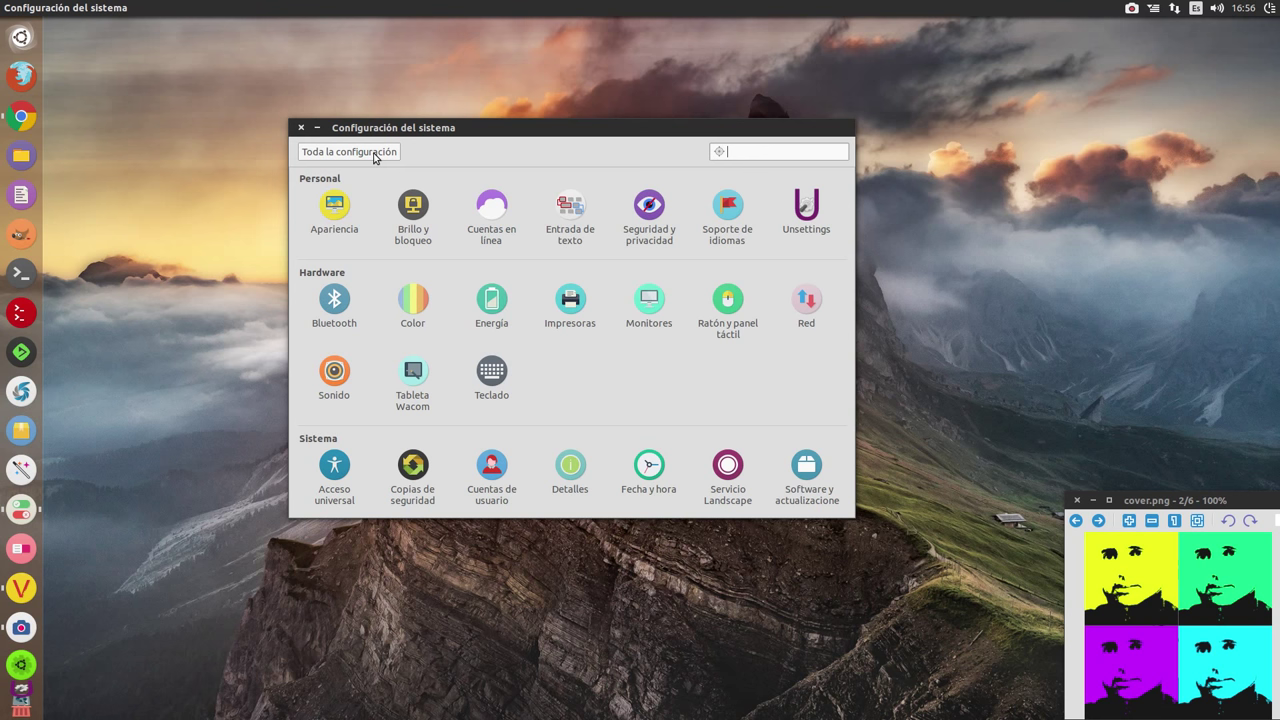
- Move the Configuración del sistema window close to the launcher and top panel, then check SimpleScreenRecorder and minimize it
{"action": "left_click_drag", "start_coordinate": [472, 132], "coordinate": [247, 52]}
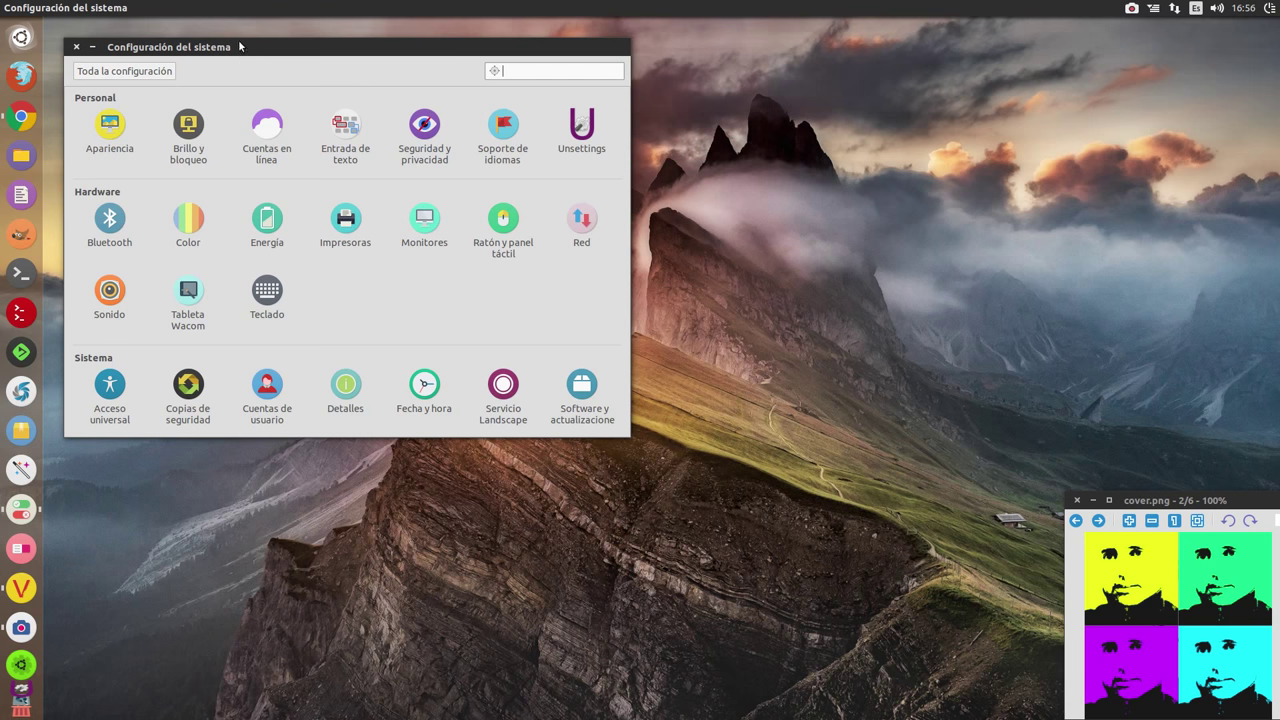
{"action": "left_click_drag", "start_coordinate": [240, 46], "coordinate": [236, 40]}
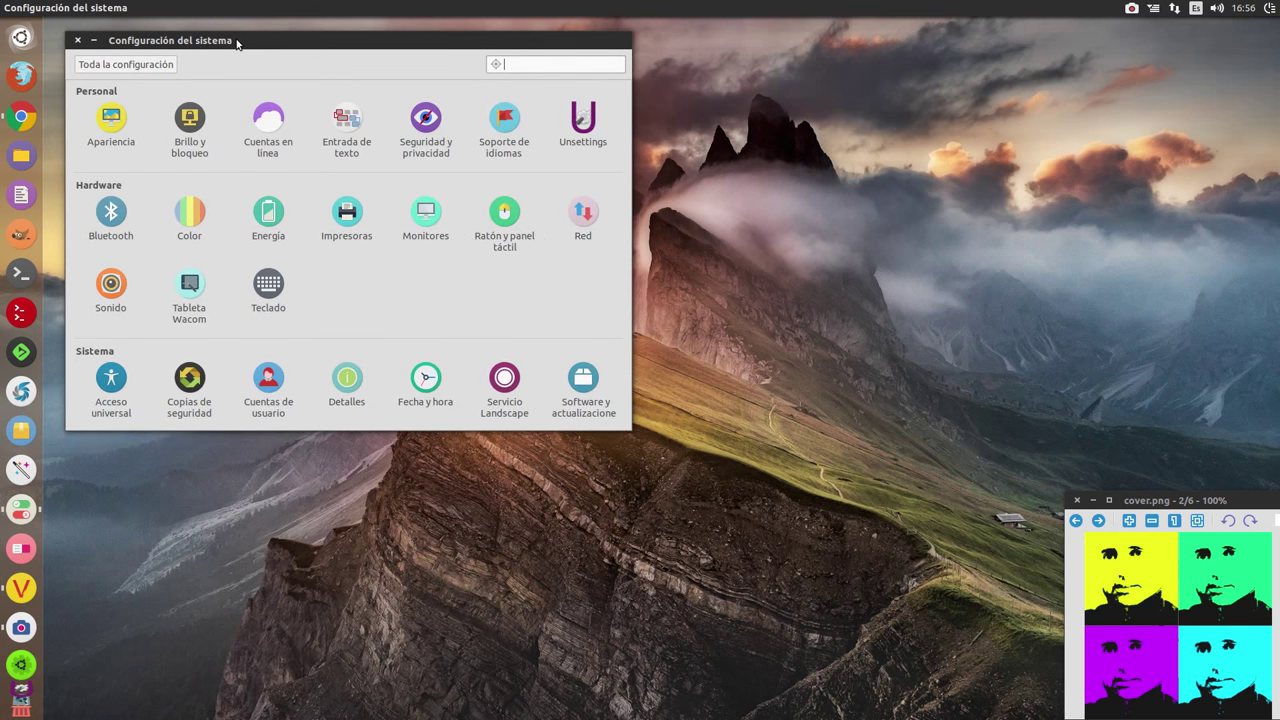
{"action": "left_click", "coordinate": [33, 630]}
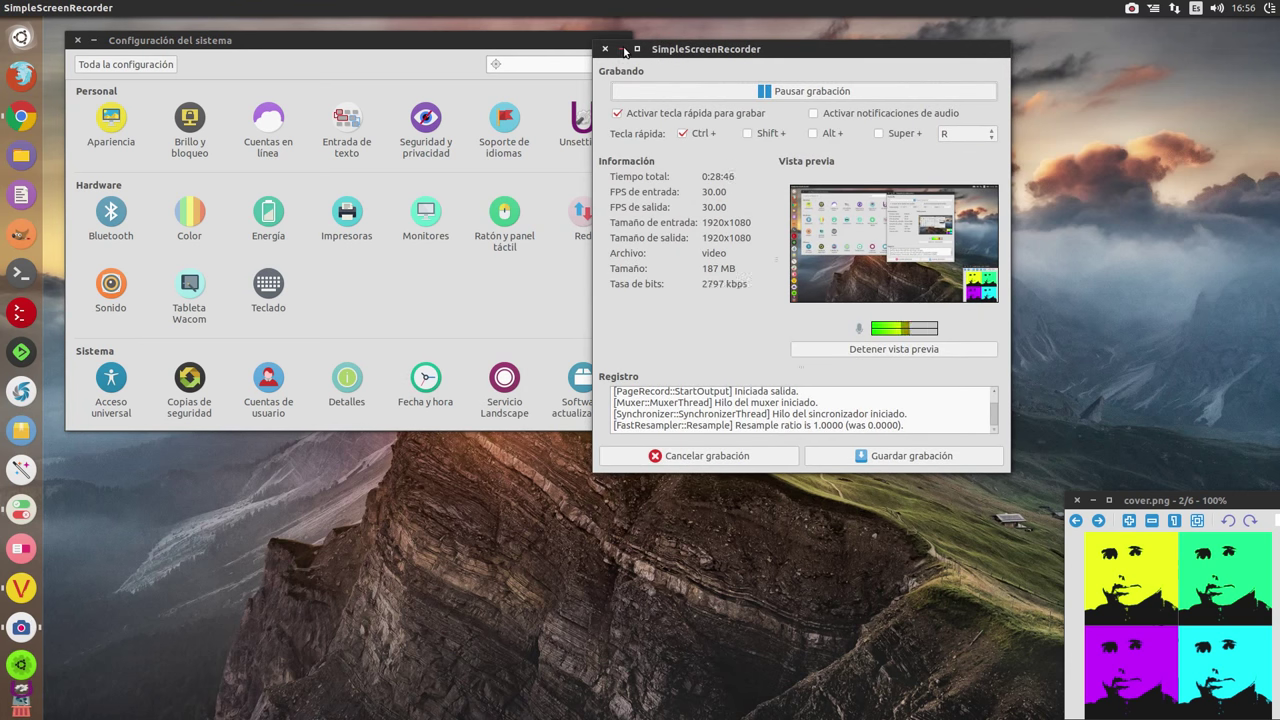
{"action": "left_click", "coordinate": [624, 49]}
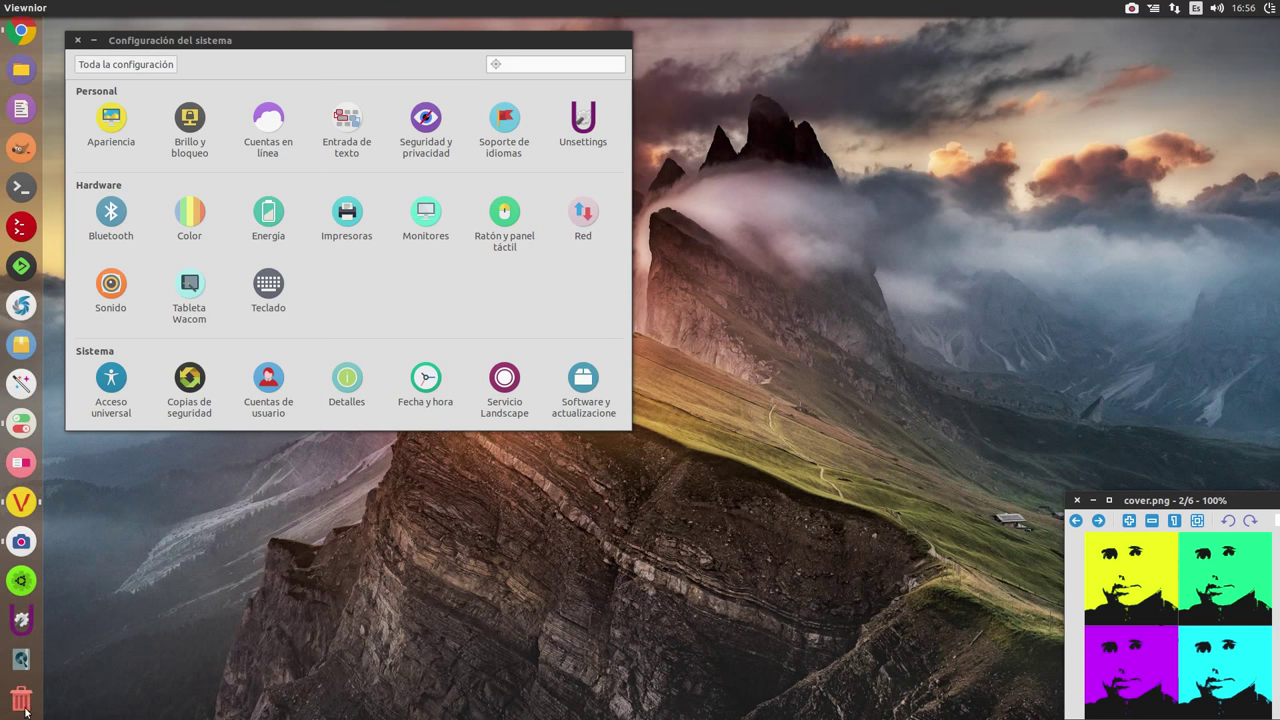
- Open Unsettings, Unity Tweak Tool and Ubuntu Tweak and arrange their windows so all are visible together with Configuración del sistema
{"action": "left_click", "coordinate": [21, 620]}
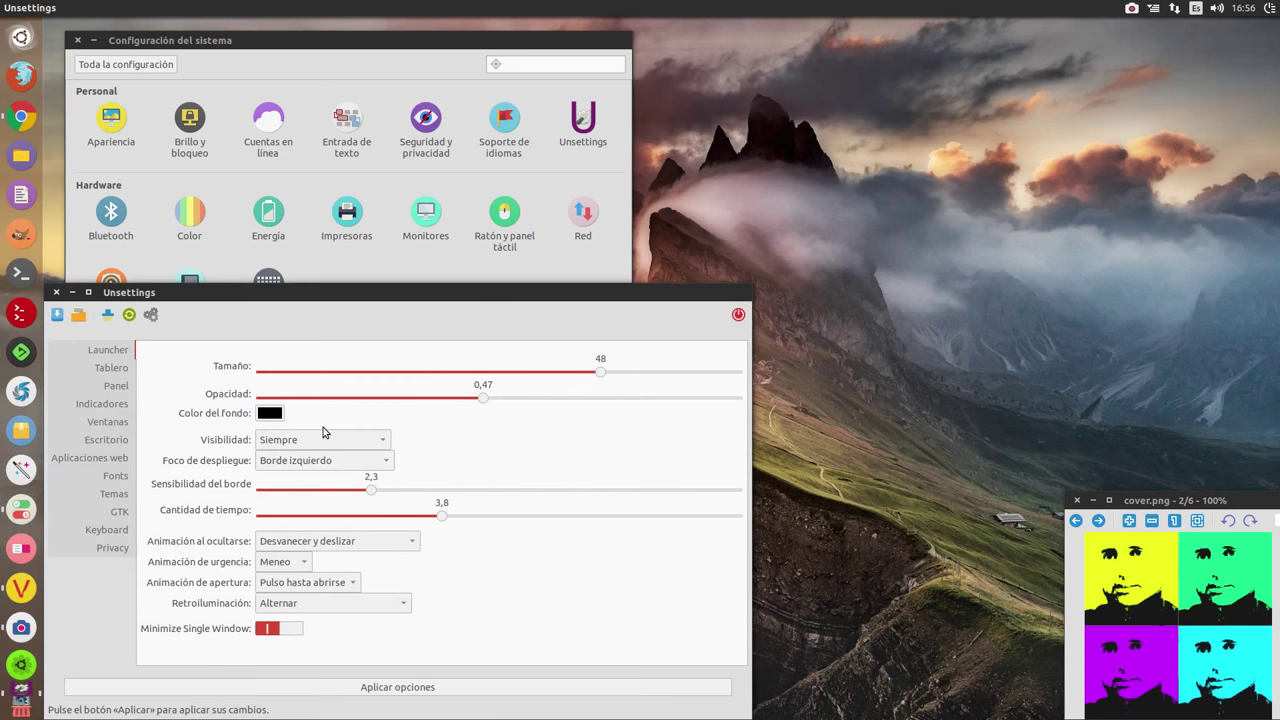
{"action": "left_click_drag", "start_coordinate": [297, 297], "coordinate": [784, 73]}
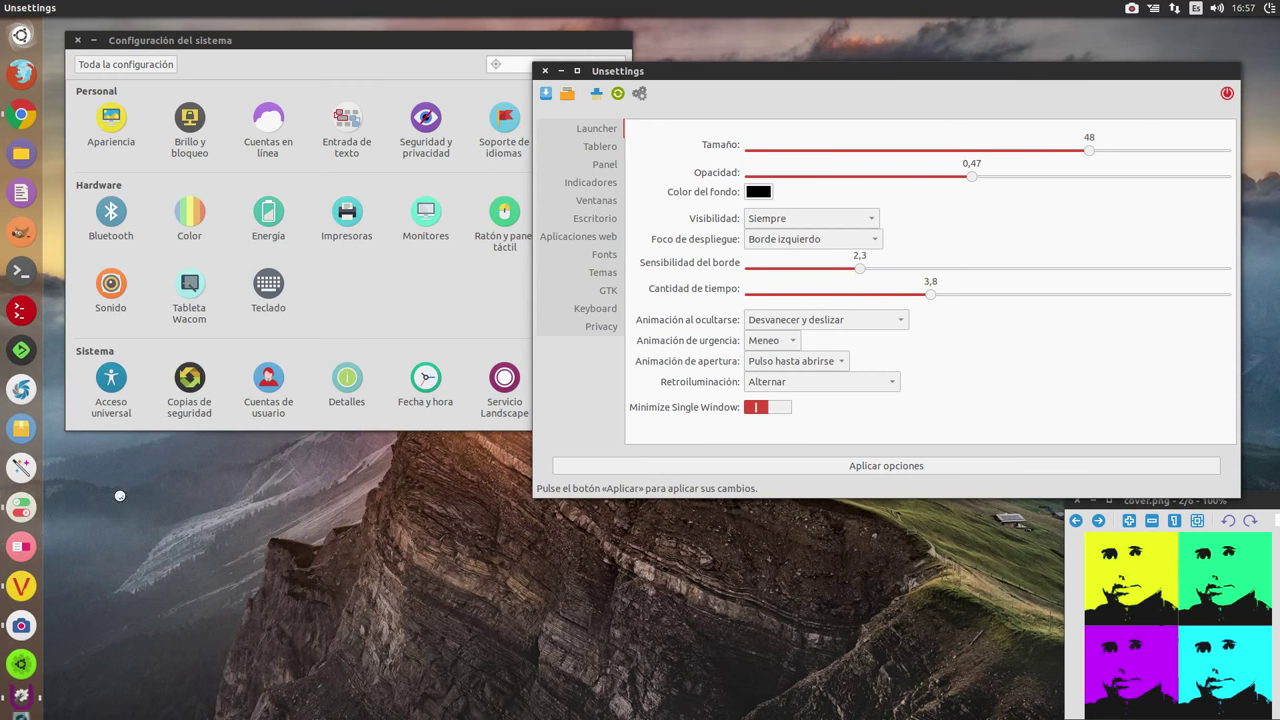
{"action": "left_click_drag", "start_coordinate": [342, 285], "coordinate": [469, 260]}
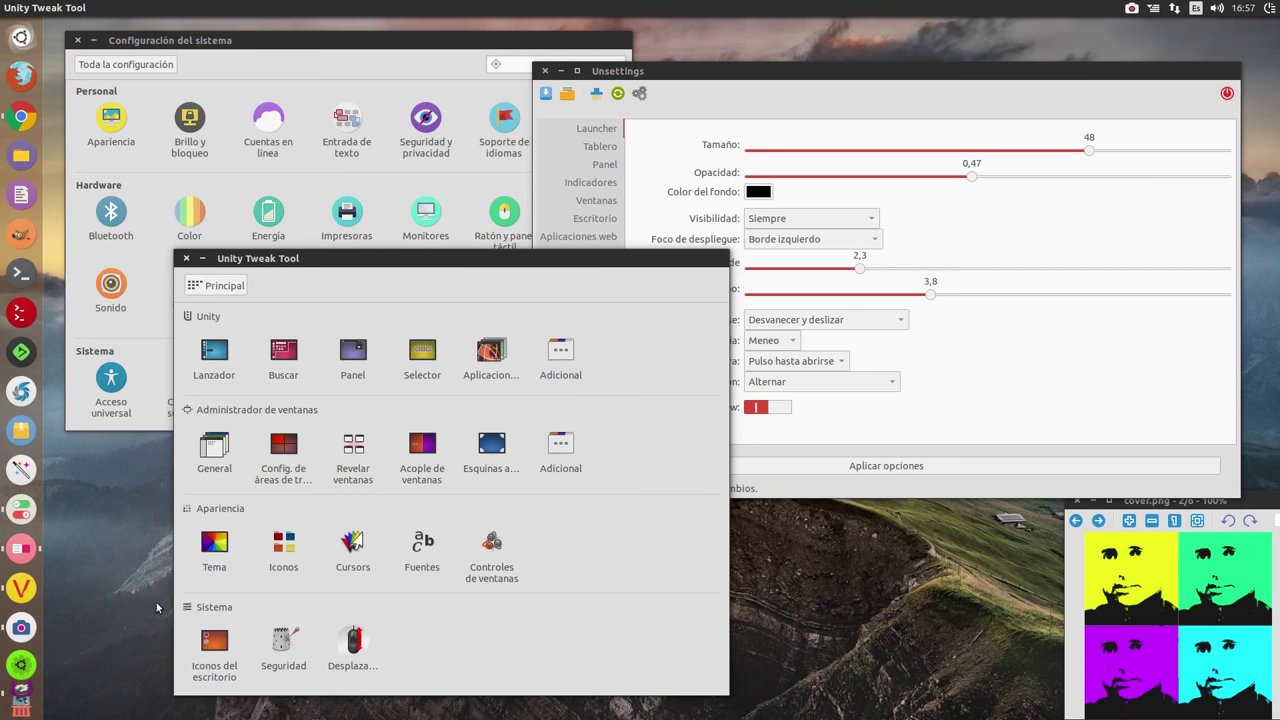
{"action": "left_click", "coordinate": [22, 595]}
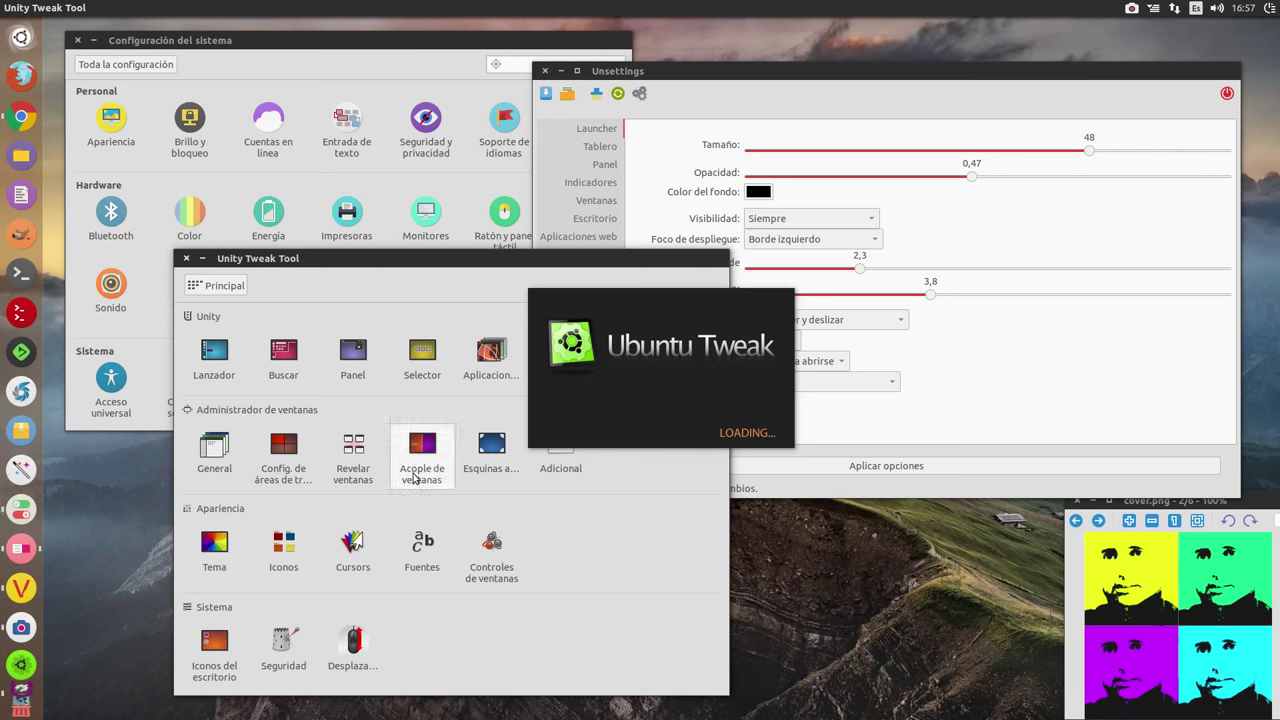
{"action": "left_click_drag", "start_coordinate": [826, 376], "coordinate": [671, 146]}
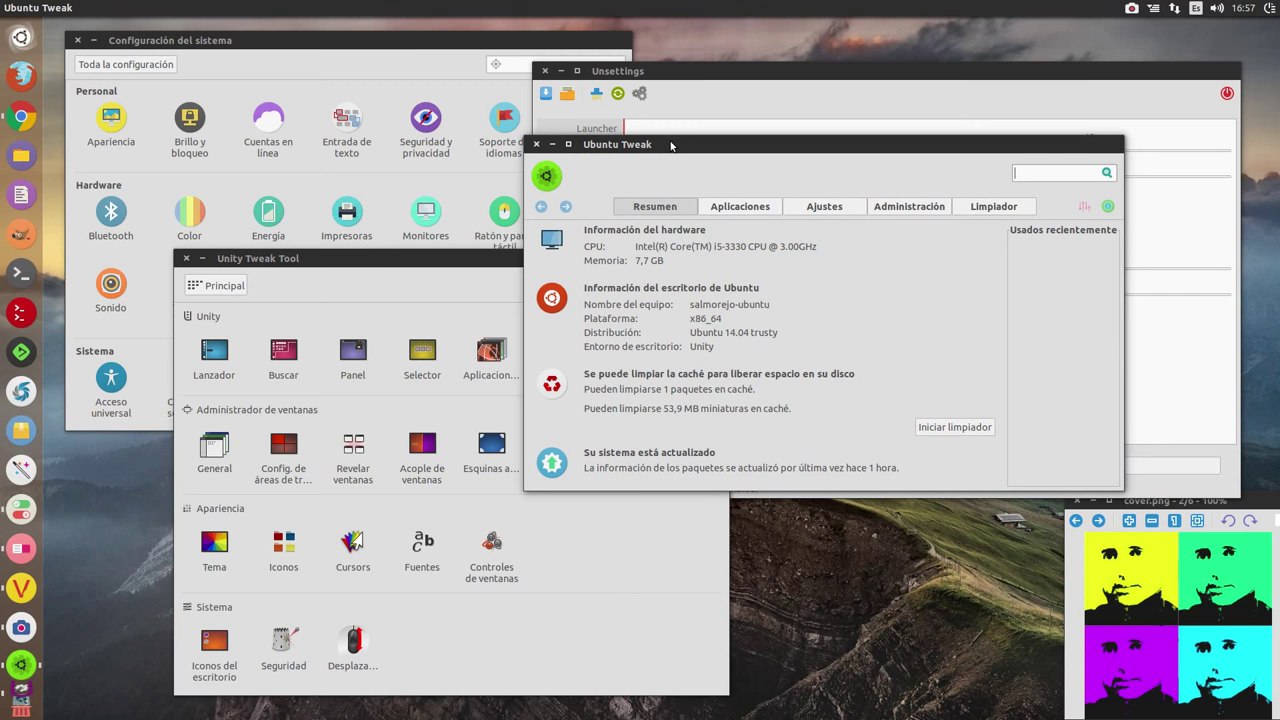
{"action": "left_click_drag", "start_coordinate": [702, 146], "coordinate": [743, 244]}
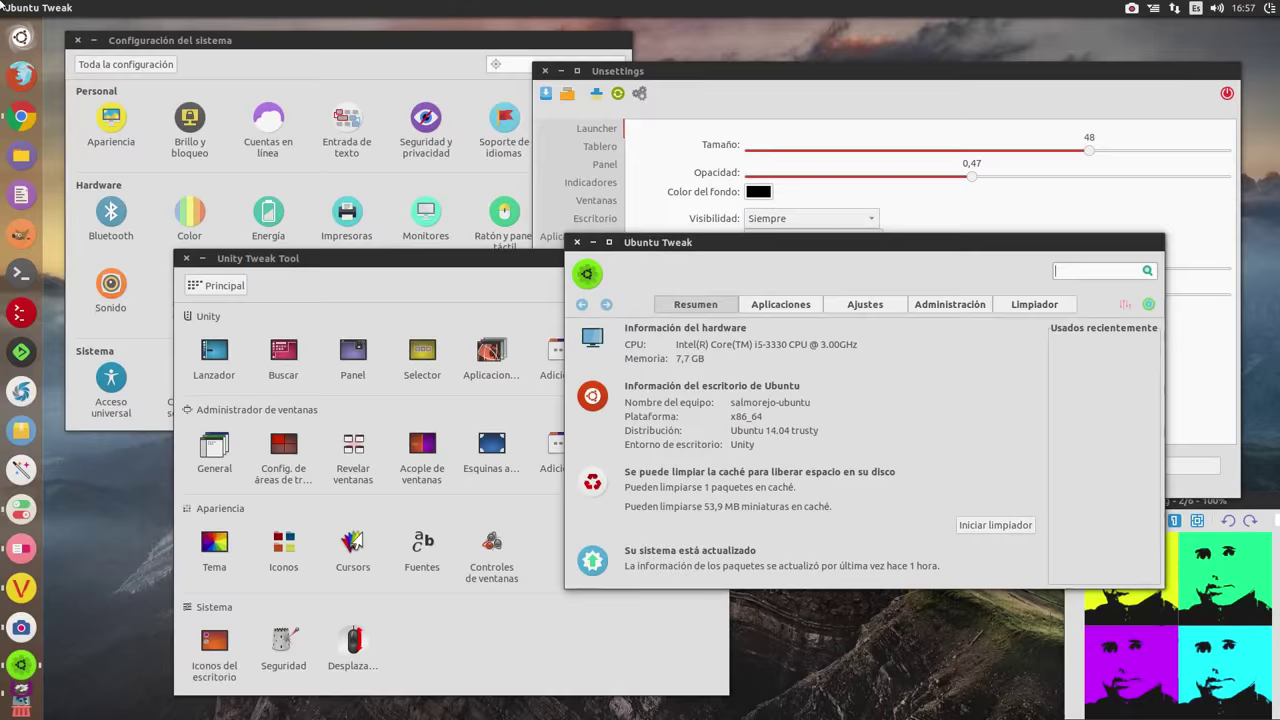
- Close Ubuntu Tweak, Unity Tweak Tool, Unsettings without applying its modified options, and Configuración del sistema
{"action": "mouse_move", "coordinate": [7, 6]}
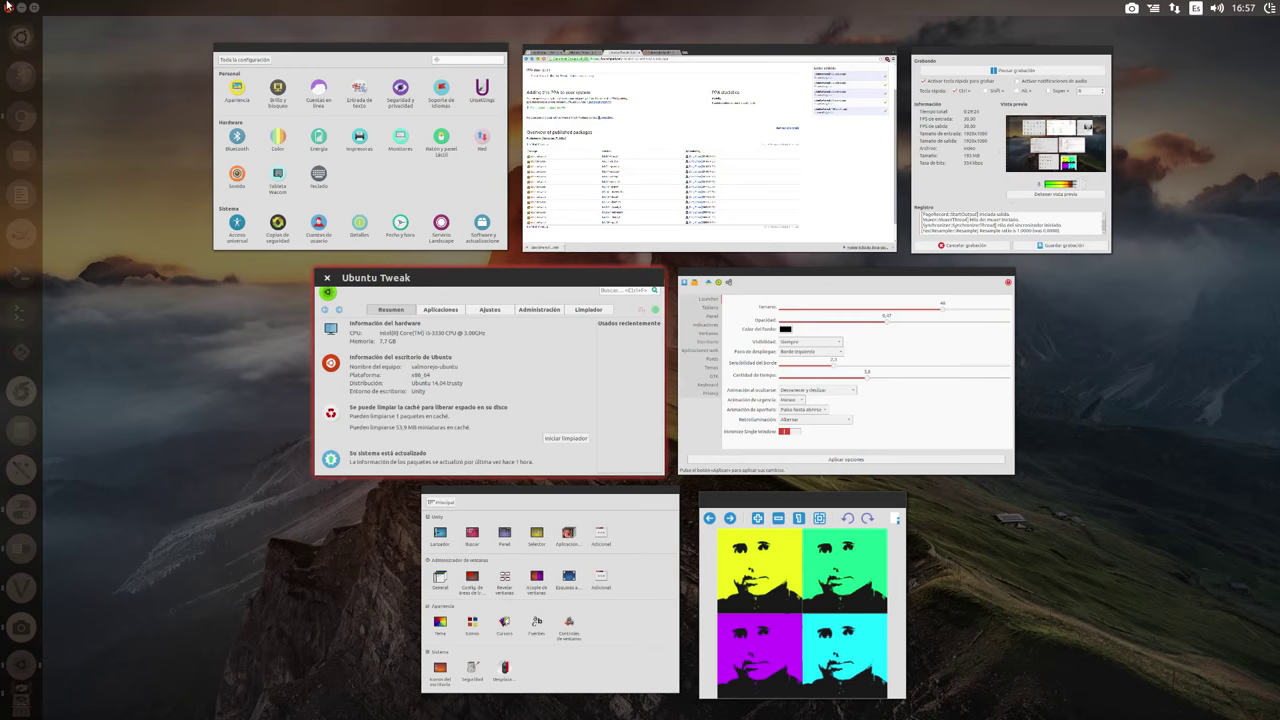
{"action": "key", "text": "Return"}
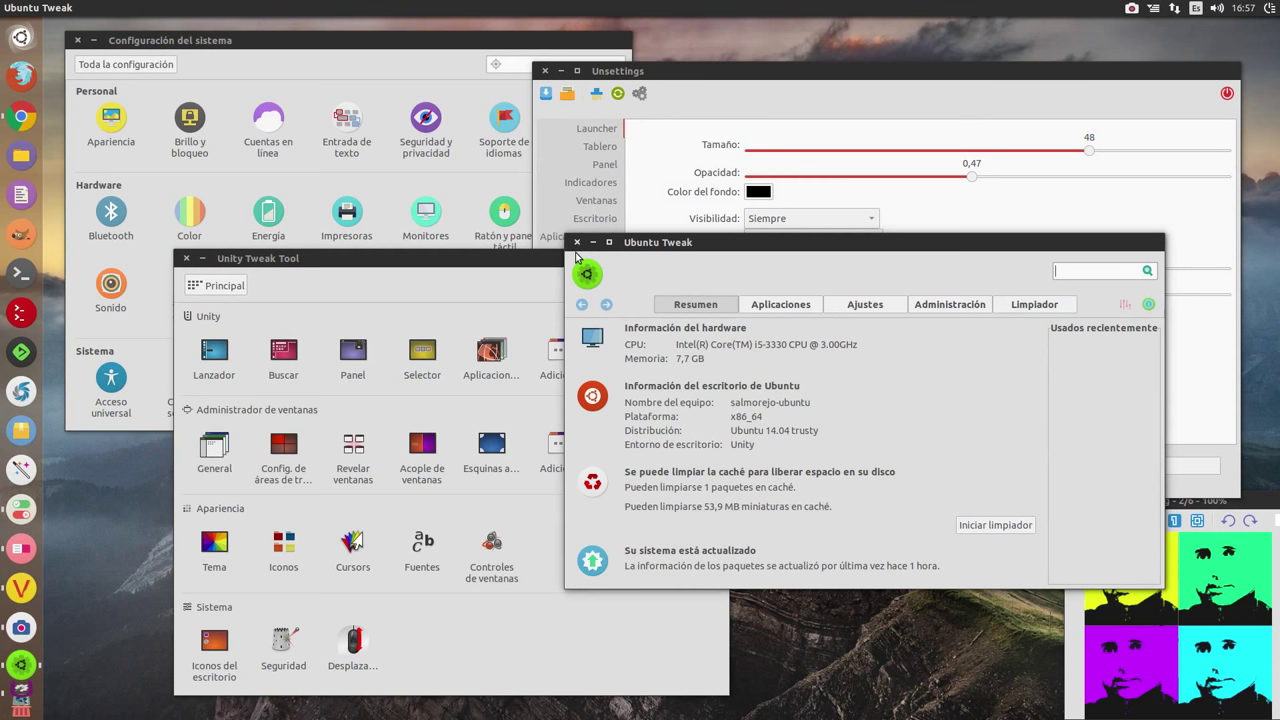
{"action": "left_click", "coordinate": [577, 242]}
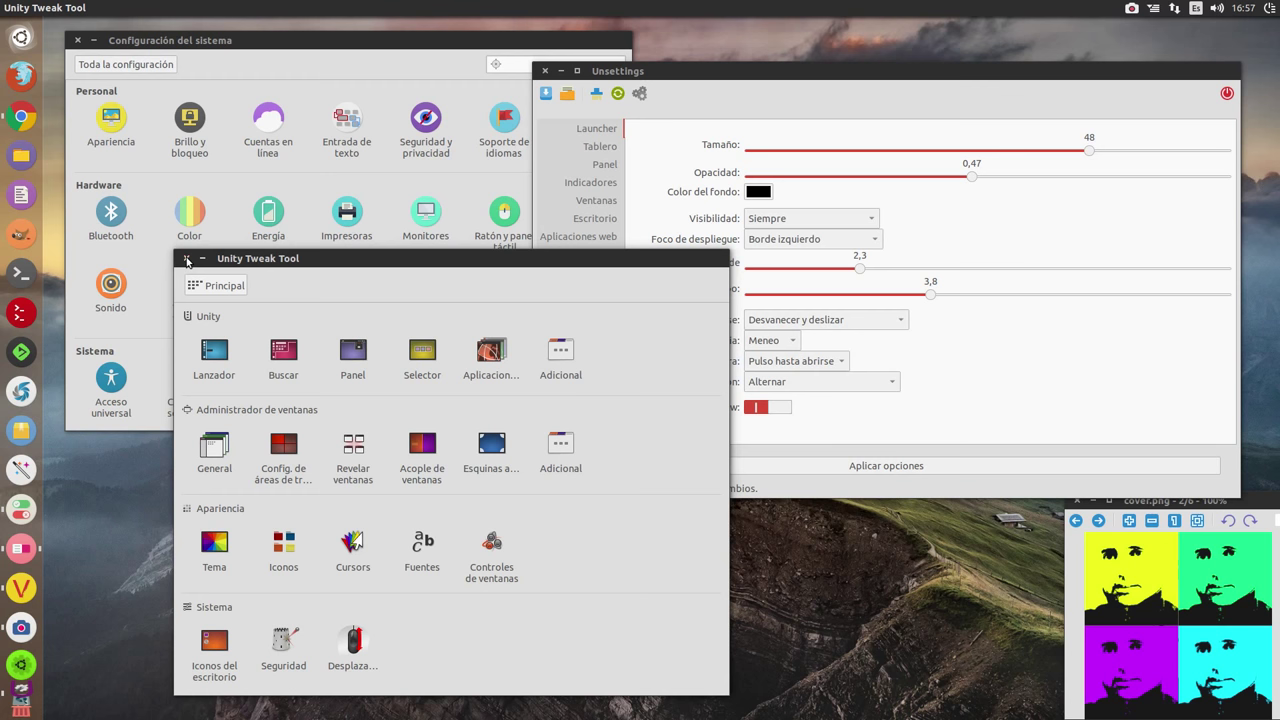
{"action": "left_click", "coordinate": [186, 260]}
{"action": "left_click", "coordinate": [543, 71]}
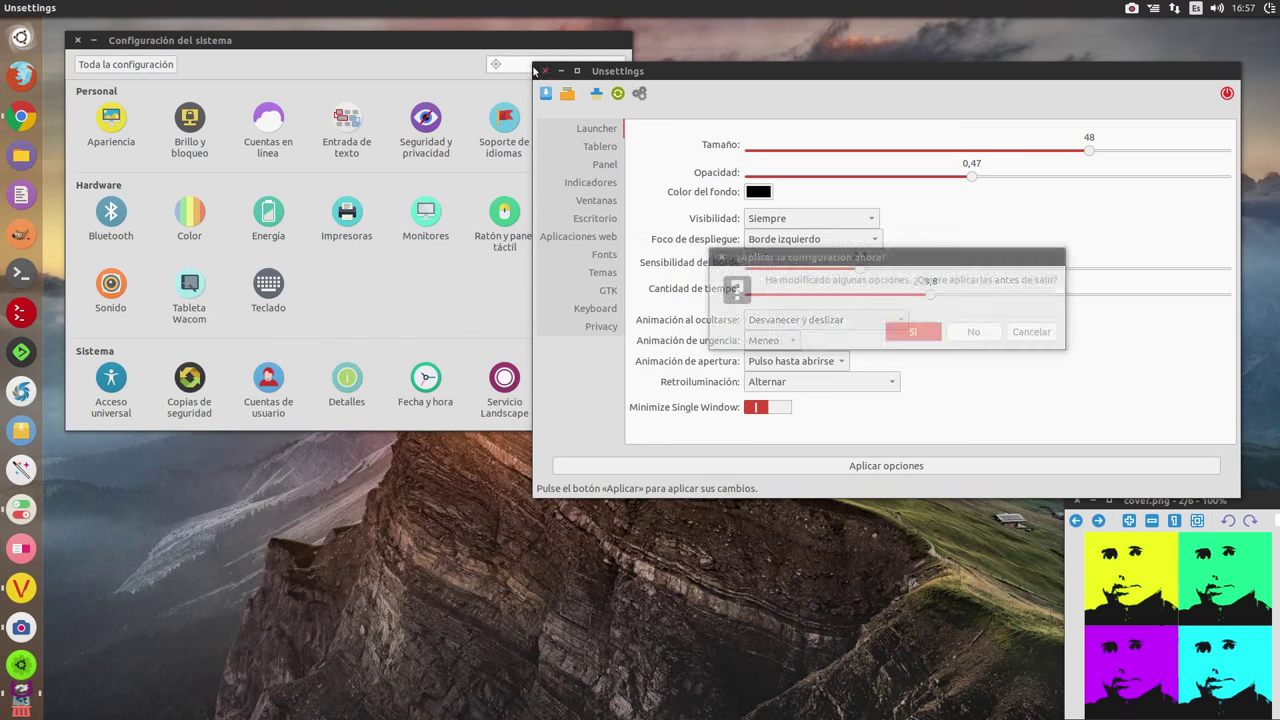
{"action": "left_click", "coordinate": [973, 332]}
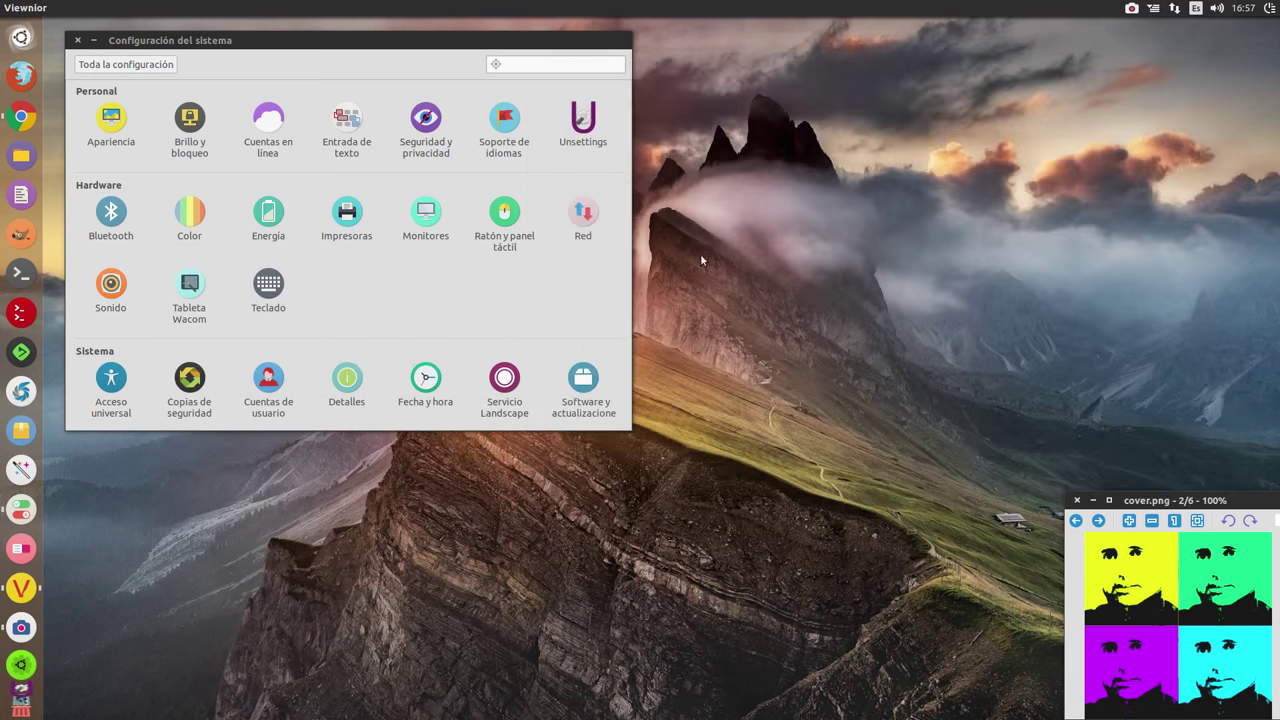
{"action": "left_click", "coordinate": [77, 40]}
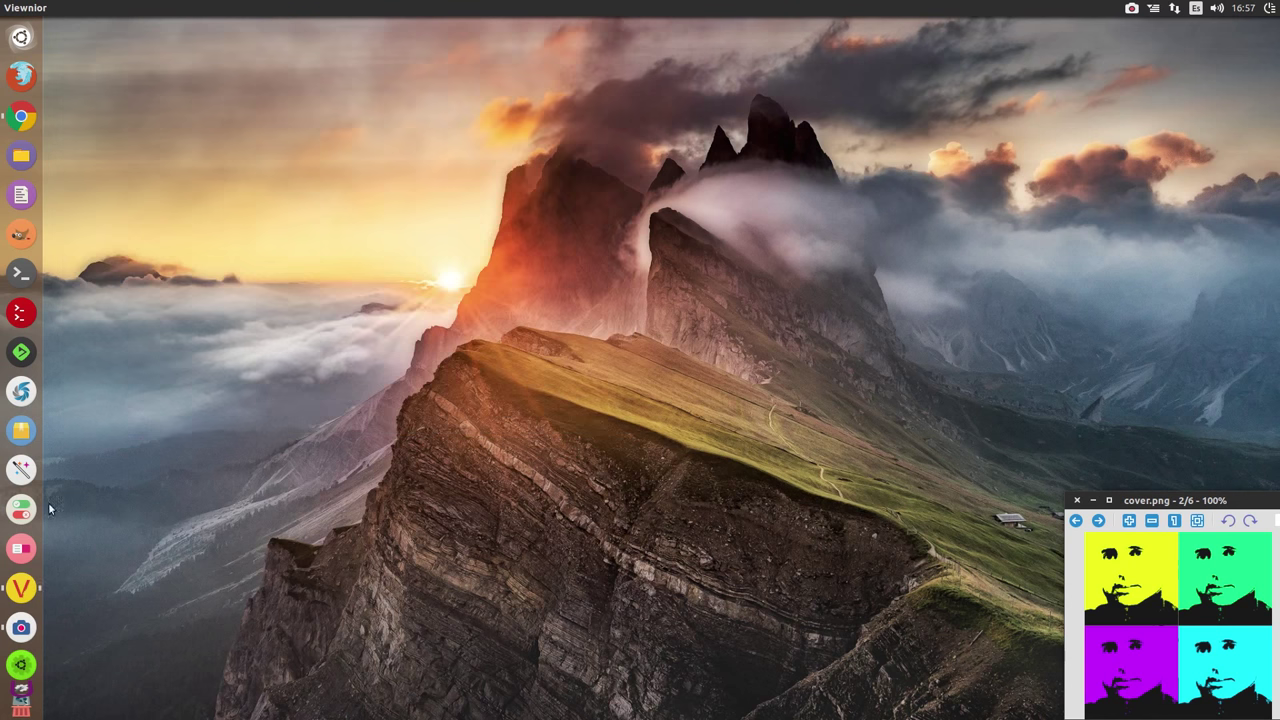
- Bring up the SimpleScreenRecorder window and move it closer to the launcher
{"action": "left_click", "coordinate": [21, 628]}
{"action": "left_click_drag", "start_coordinate": [723, 48], "coordinate": [344, 80]}
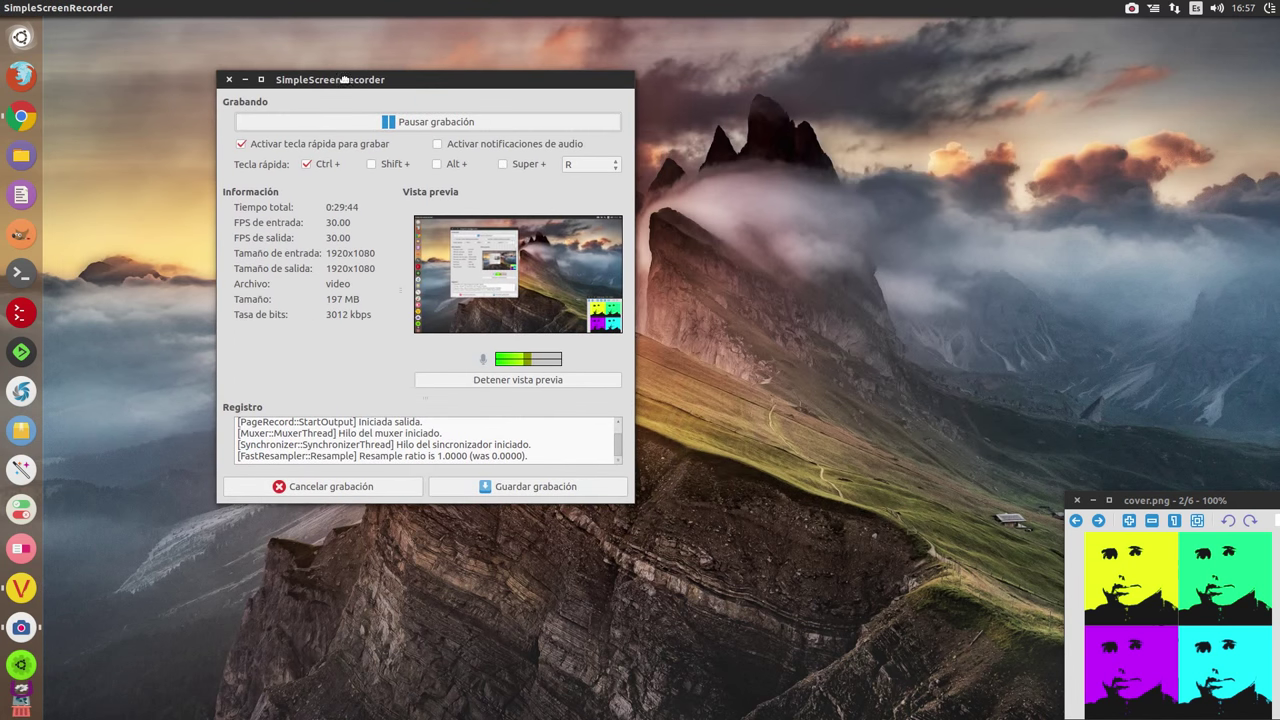